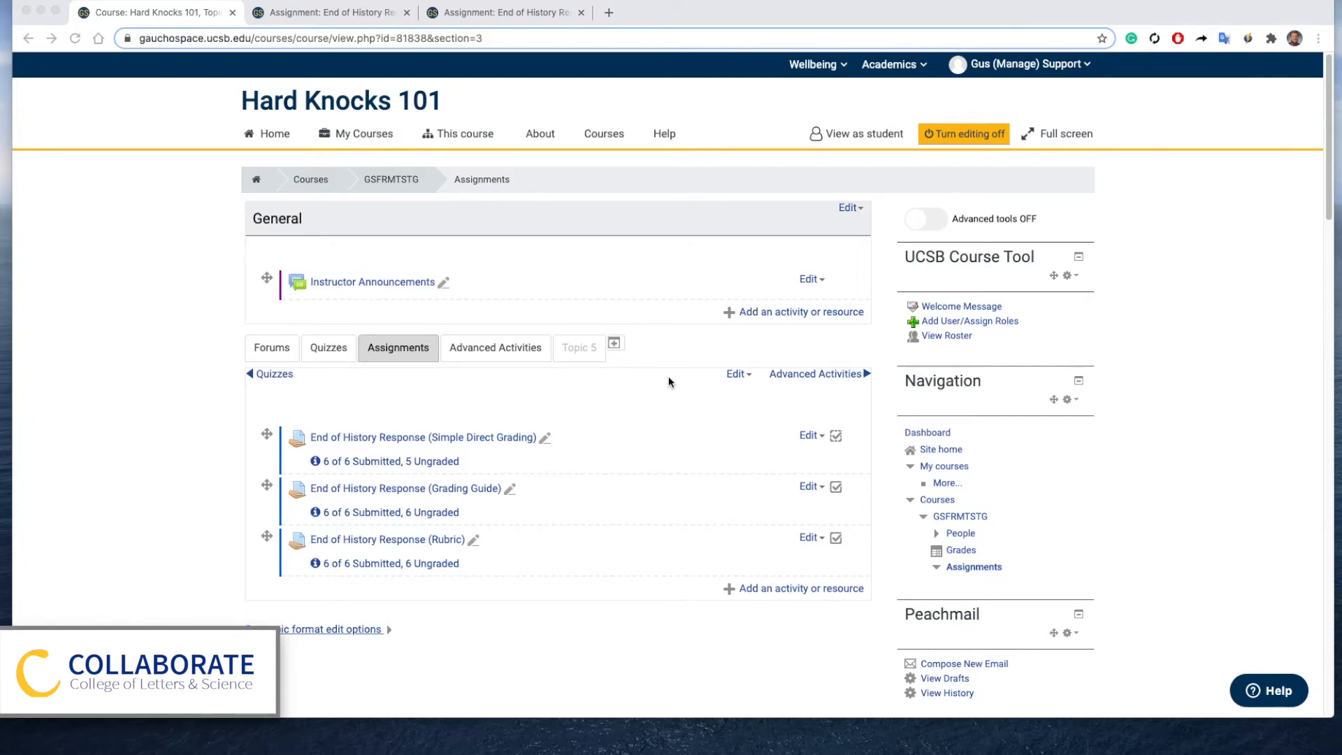
Add a new Assignment activity to the Assignments section of the course.
{"action": "scroll", "coordinate": [669, 377], "scroll_direction": "down", "scroll_amount": 1}
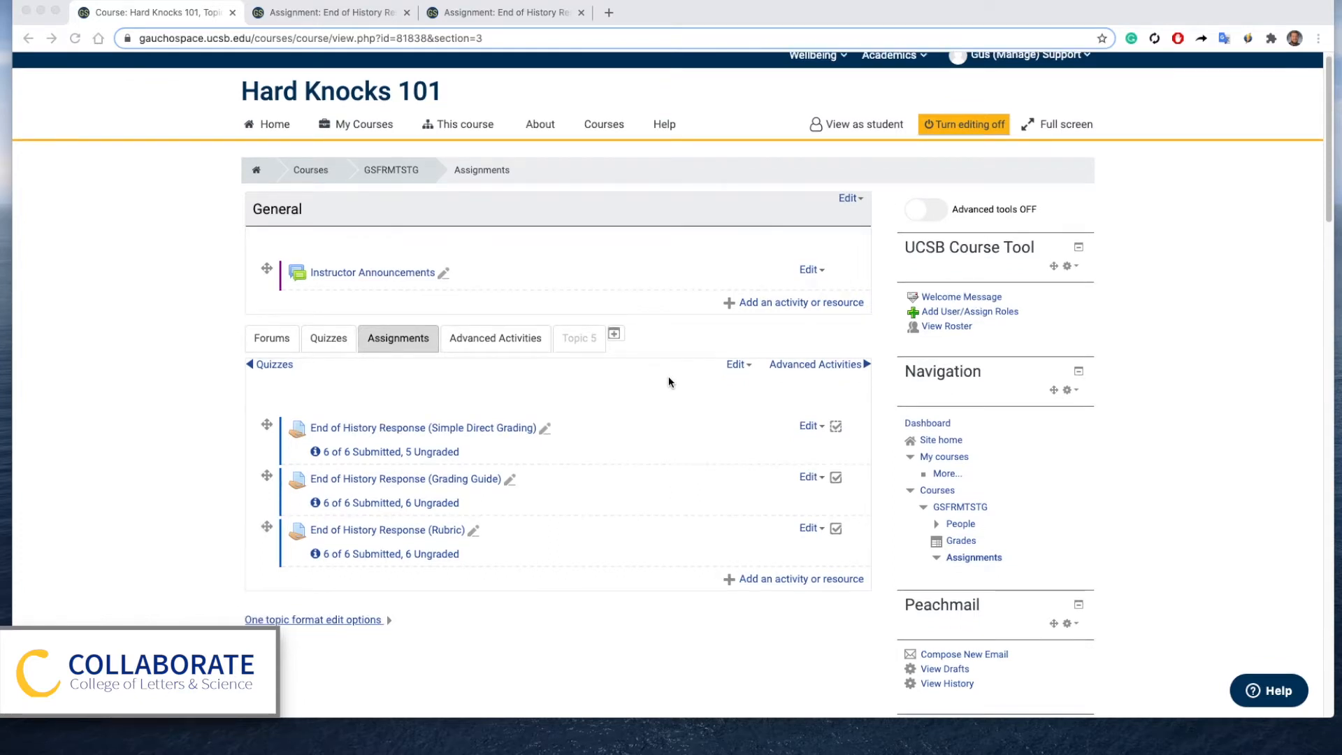
{"action": "scroll", "coordinate": [764, 494], "scroll_direction": "down", "scroll_amount": 2}
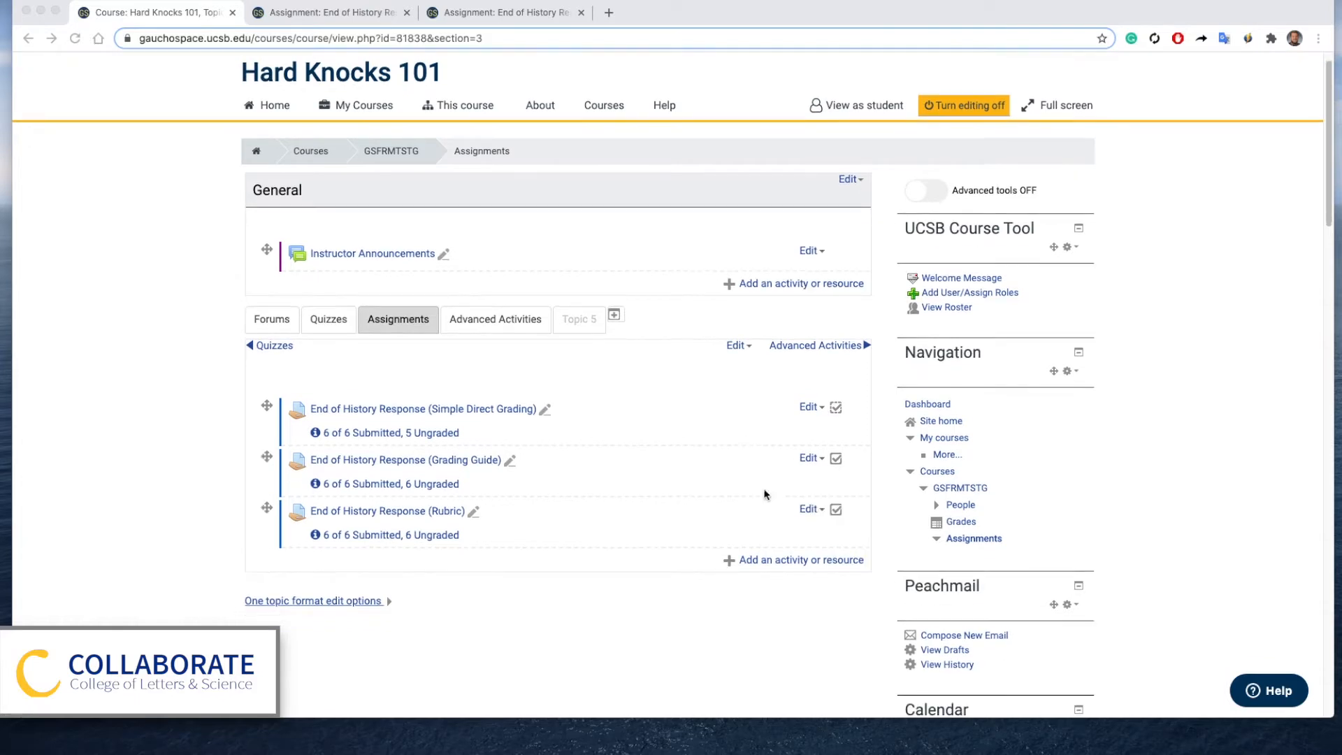
{"action": "left_click", "coordinate": [794, 560]}
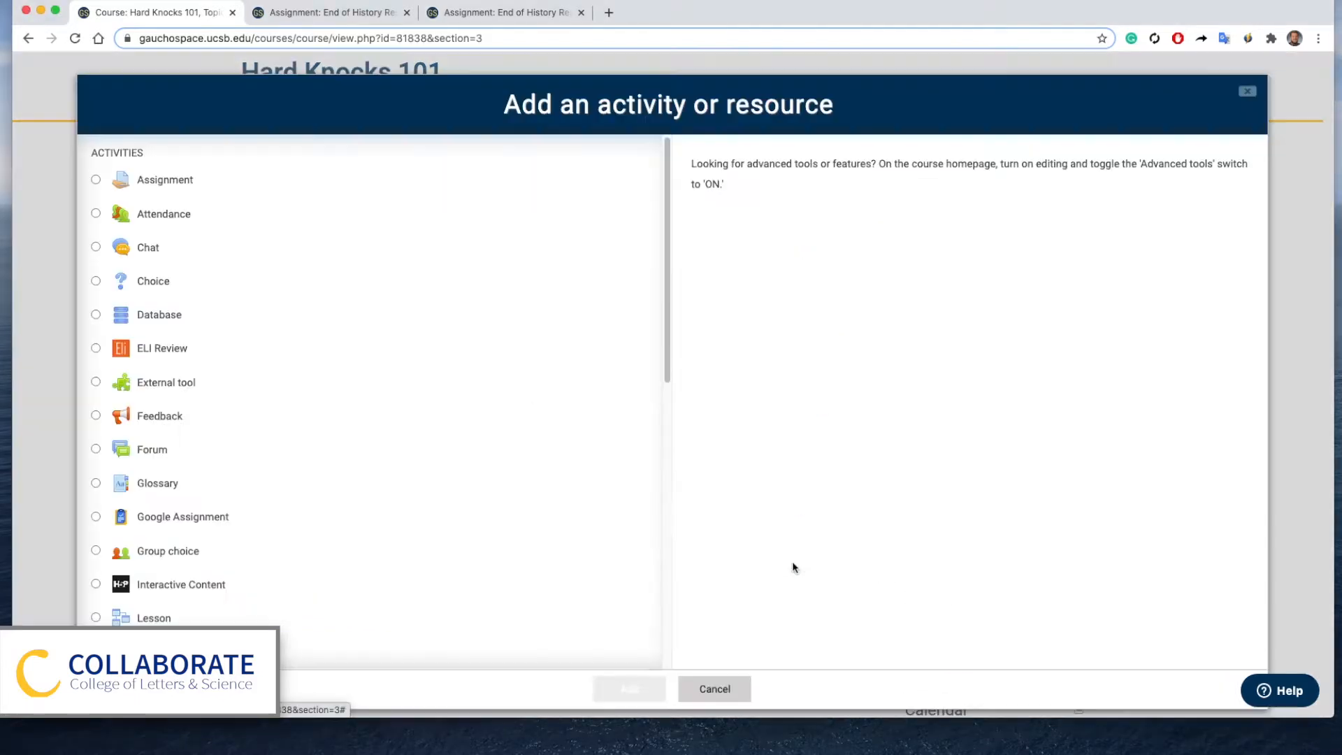
{"action": "left_click", "coordinate": [105, 186]}
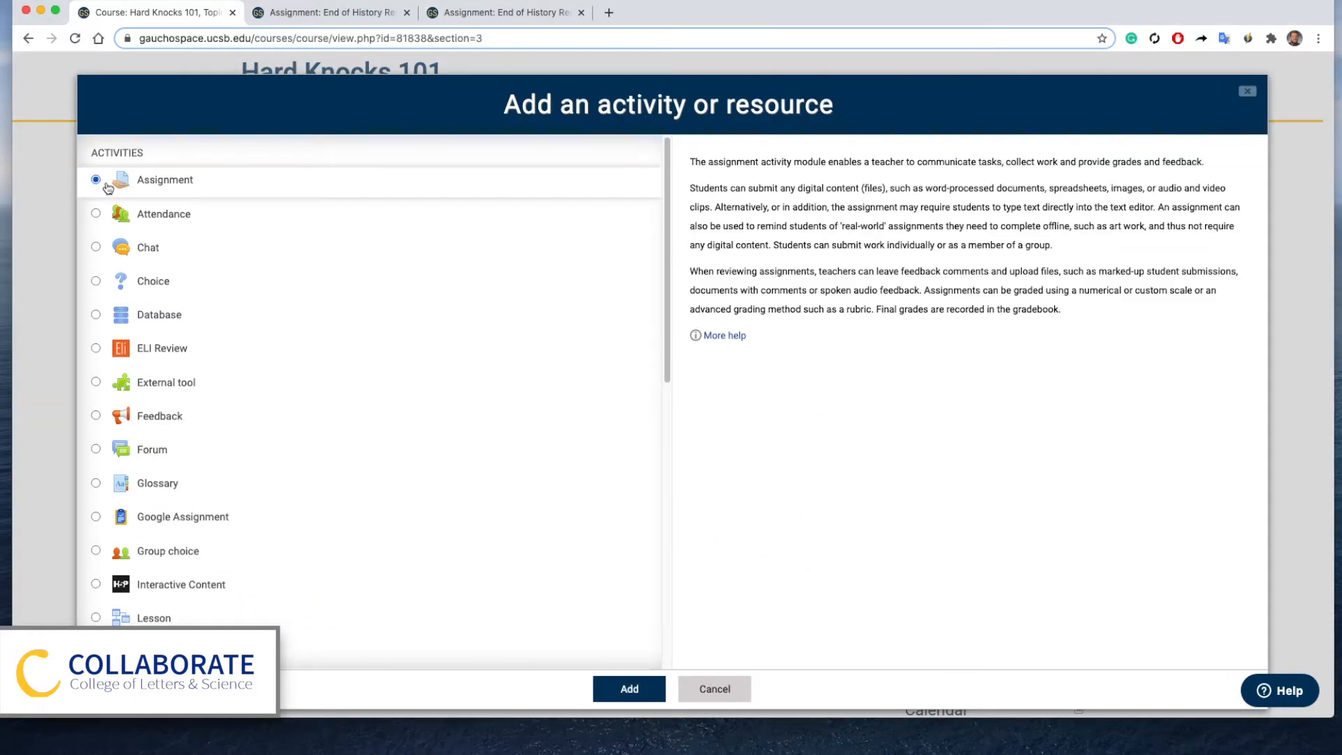
{"action": "left_click", "coordinate": [629, 689]}
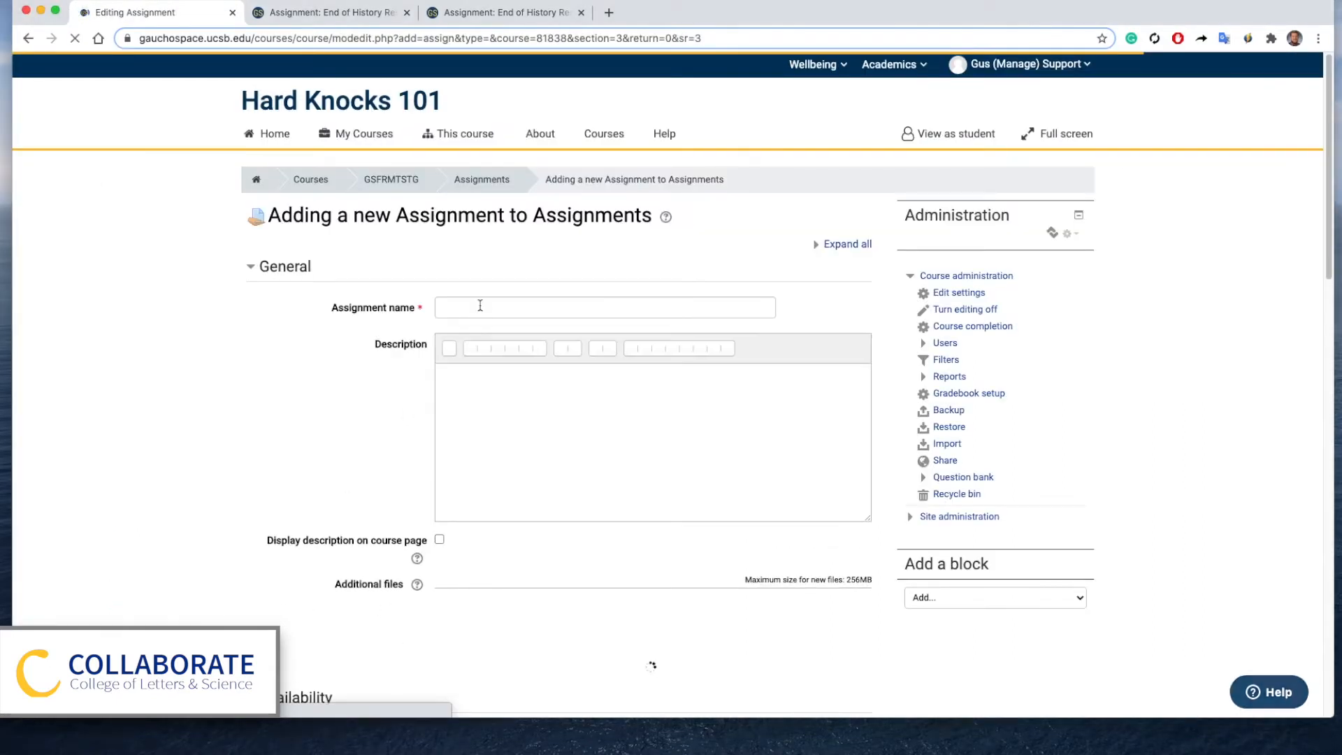
Name the new assignment "Assignment Example".
{"action": "left_click", "coordinate": [480, 306]}
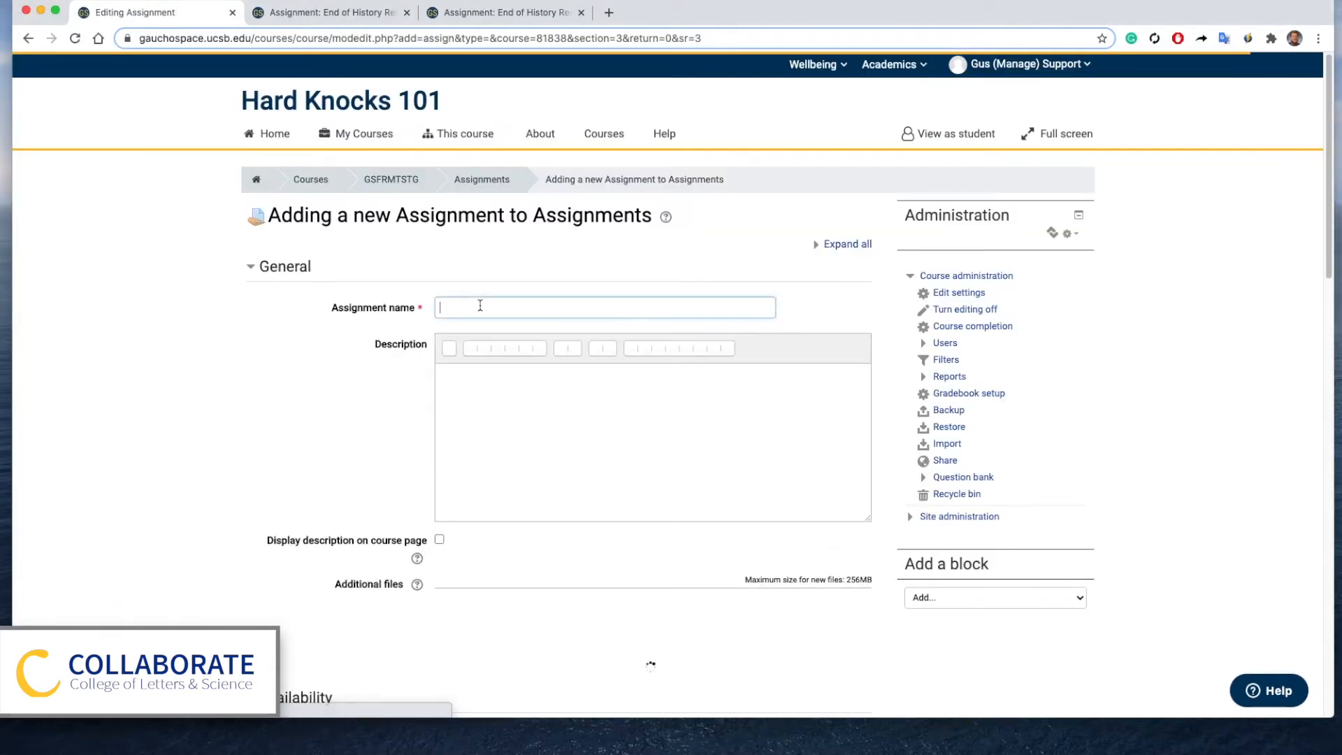
{"action": "type", "text": "Assignment Example"}
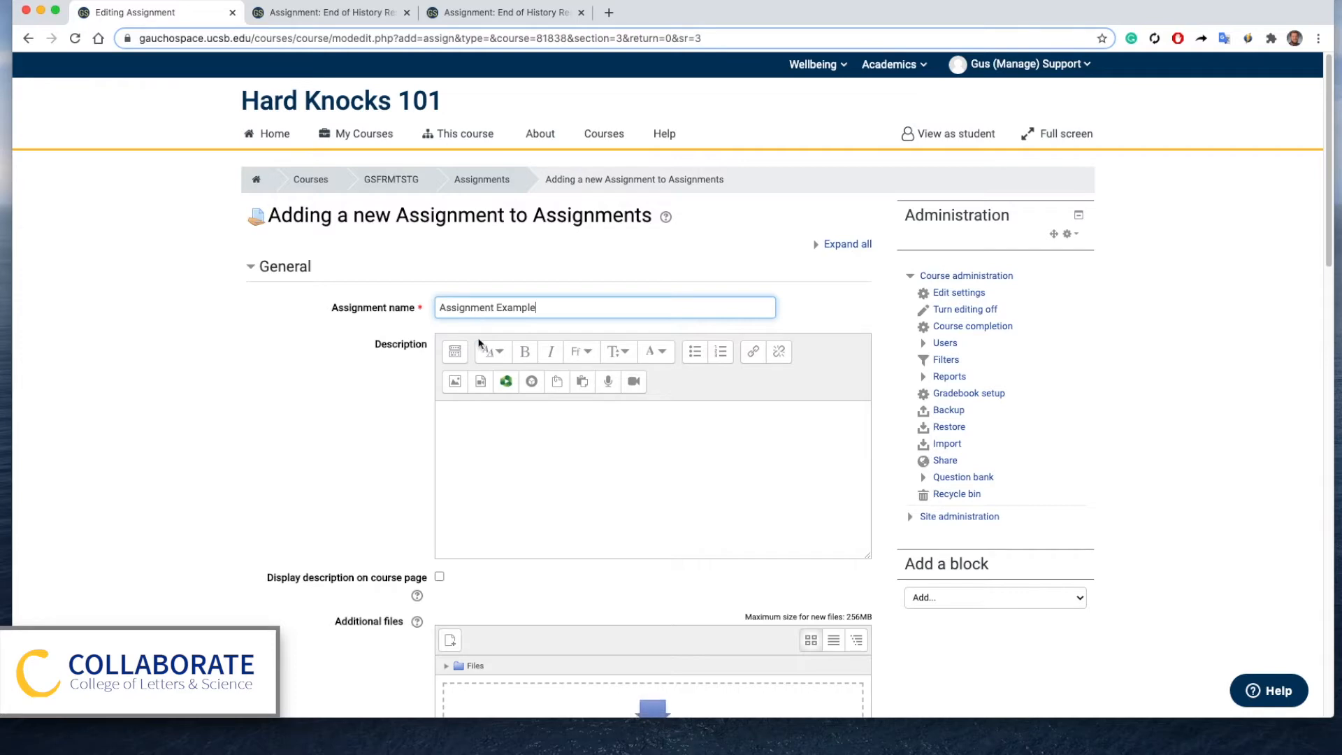
{"action": "left_click", "coordinate": [302, 413]}
Set the assignment's grading method to Grading guide, then save and display the assignment.
{"action": "scroll", "coordinate": [348, 399], "scroll_direction": "down", "scroll_amount": 3}
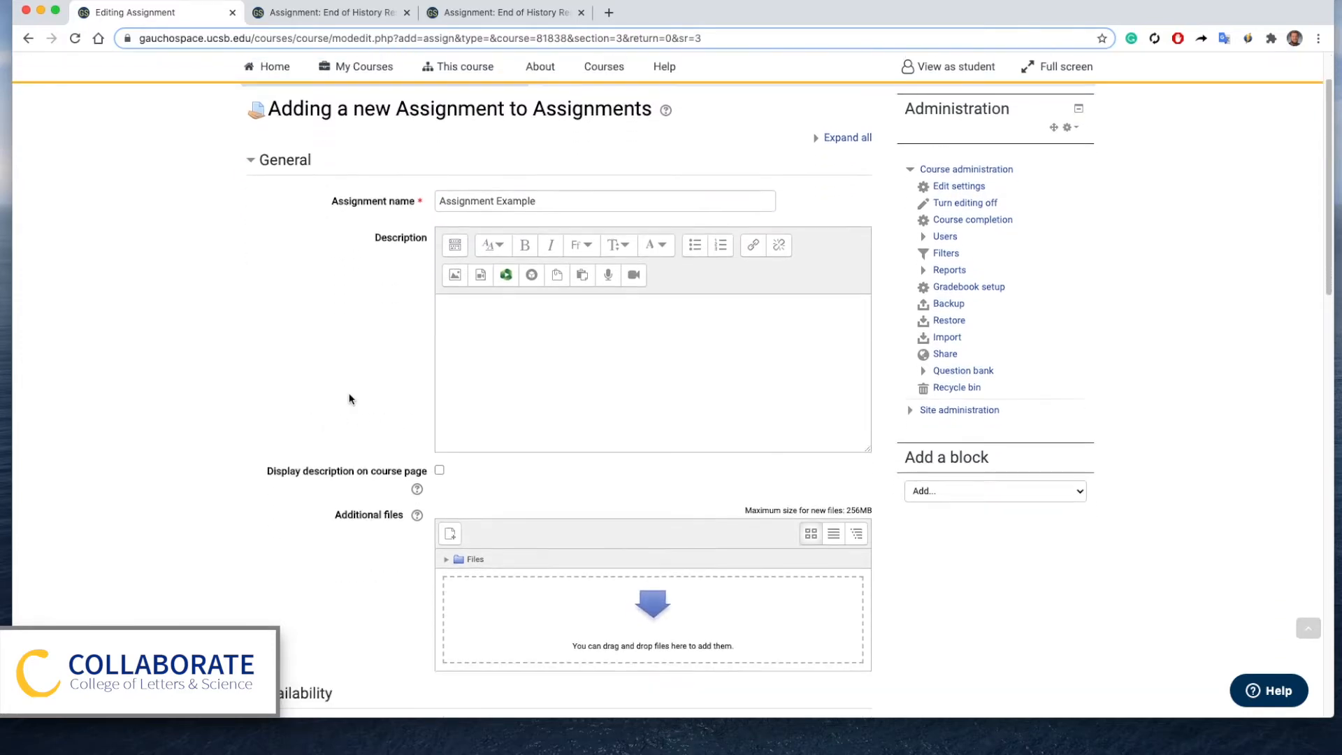
{"action": "scroll", "coordinate": [343, 381], "scroll_direction": "down", "scroll_amount": 10}
{"action": "scroll", "coordinate": [337, 367], "scroll_direction": "down", "scroll_amount": 2}
{"action": "left_click", "coordinate": [287, 495]}
{"action": "scroll", "coordinate": [342, 439], "scroll_direction": "down", "scroll_amount": 1}
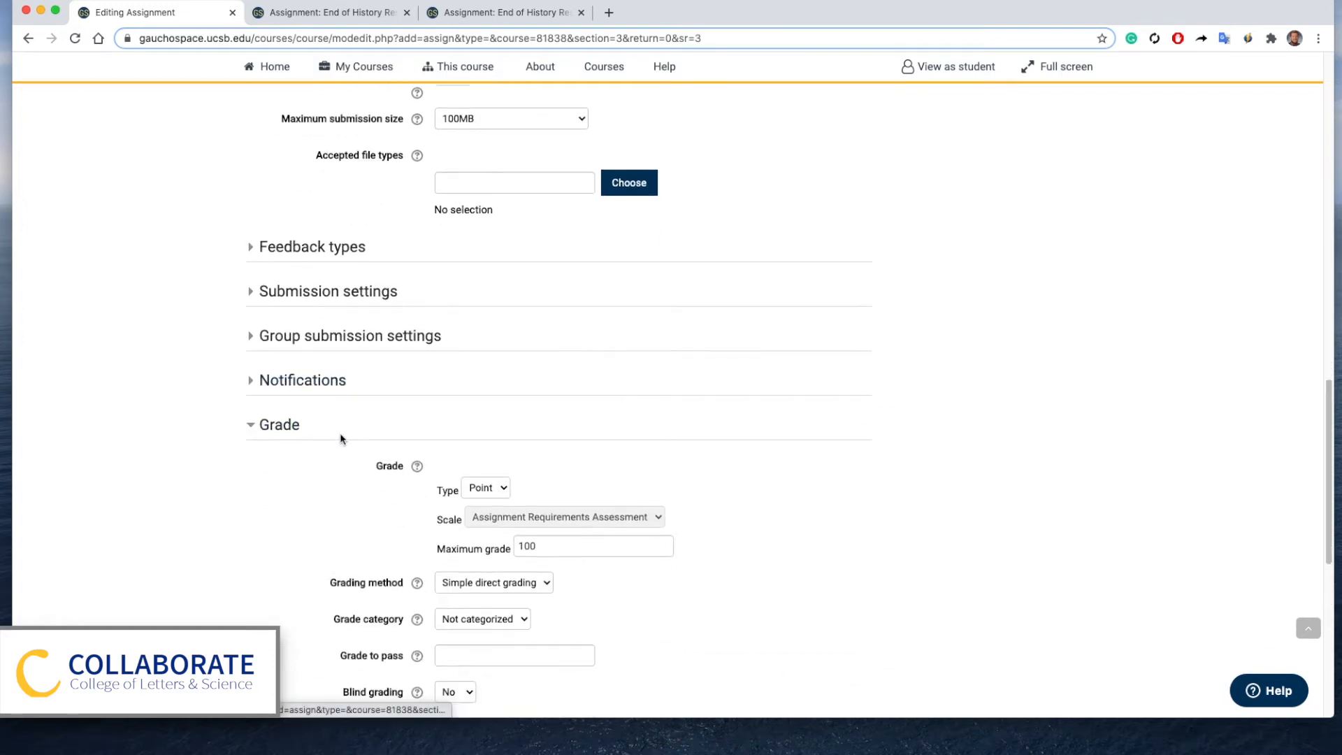
{"action": "scroll", "coordinate": [341, 438], "scroll_direction": "down", "scroll_amount": 4}
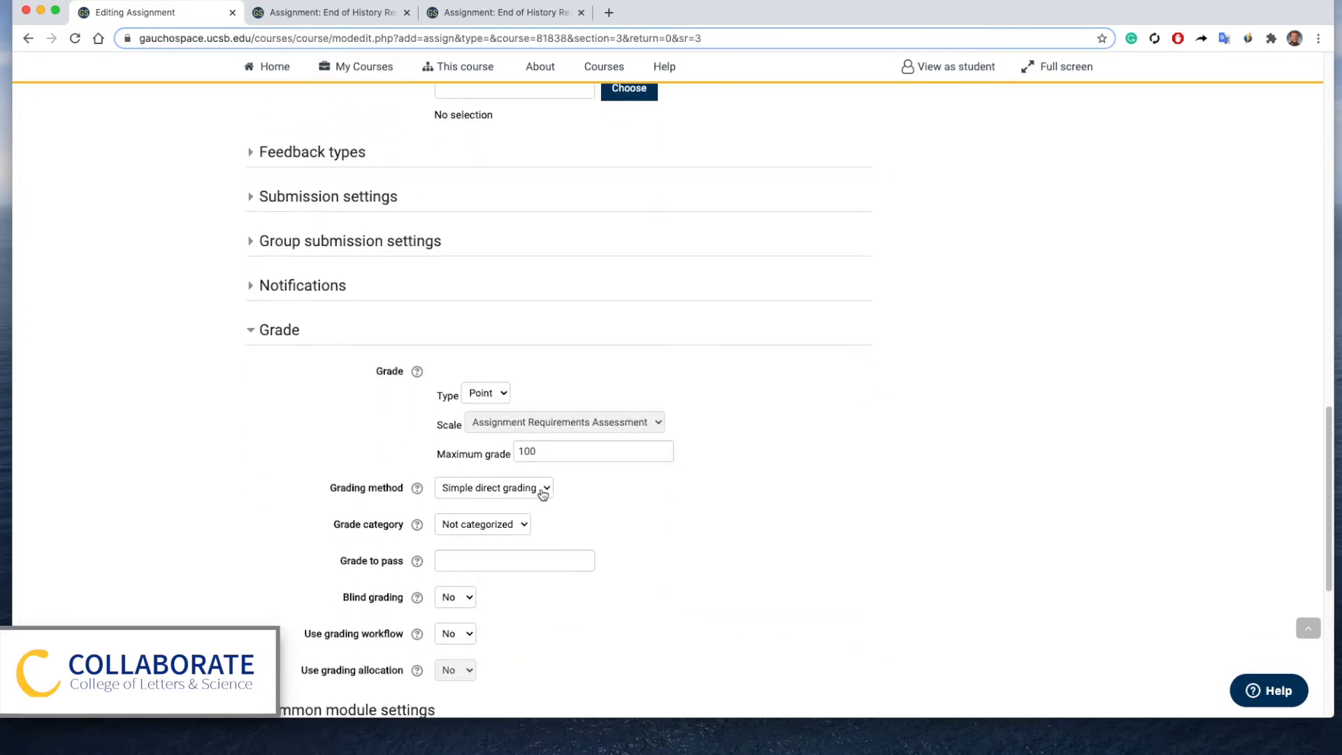
{"action": "left_click", "coordinate": [540, 494]}
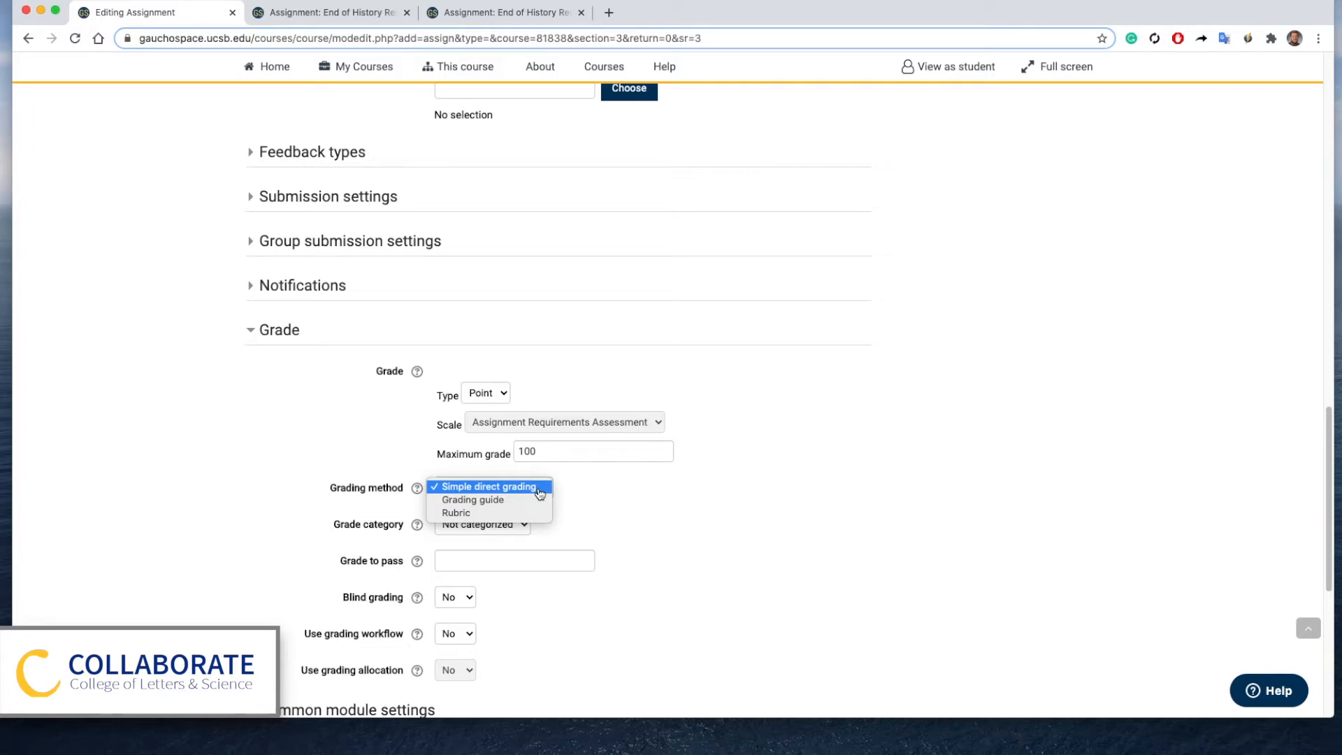
{"action": "left_click", "coordinate": [536, 501]}
{"action": "scroll", "coordinate": [536, 502], "scroll_direction": "down", "scroll_amount": 5}
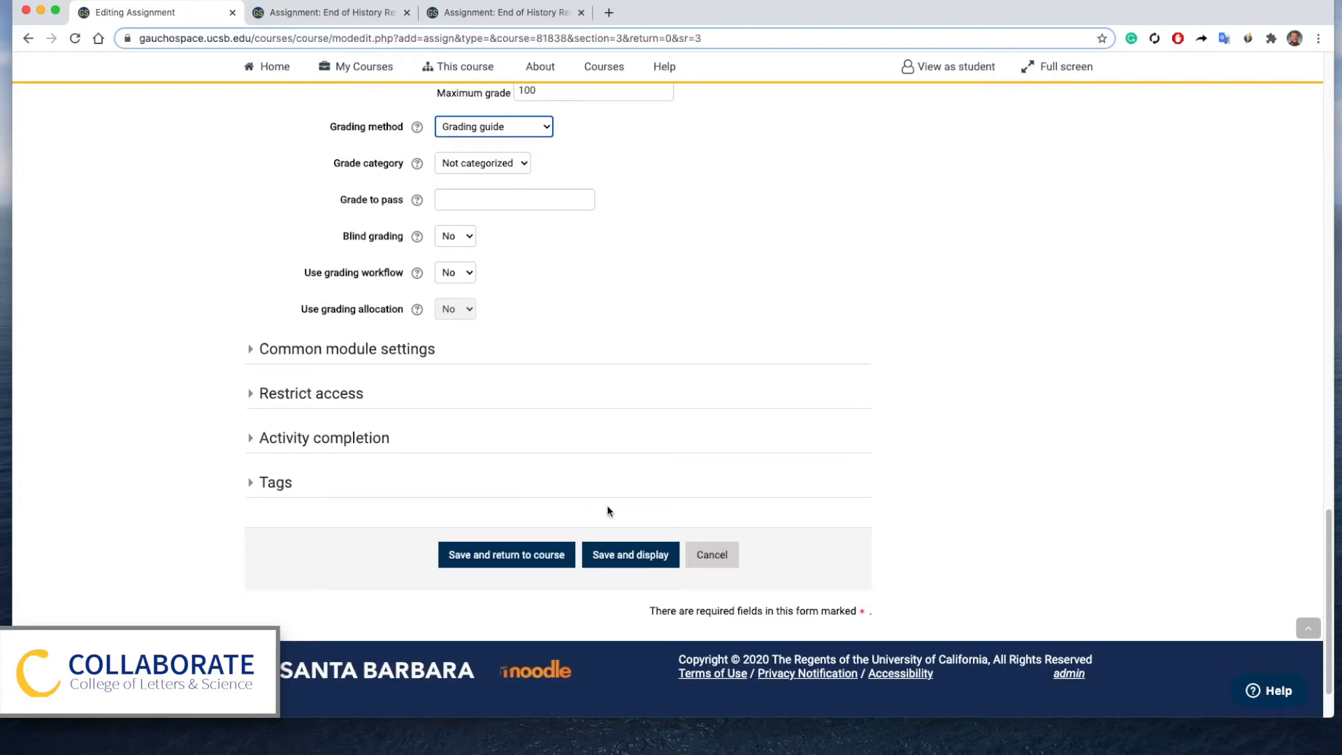
{"action": "left_click", "coordinate": [629, 556]}
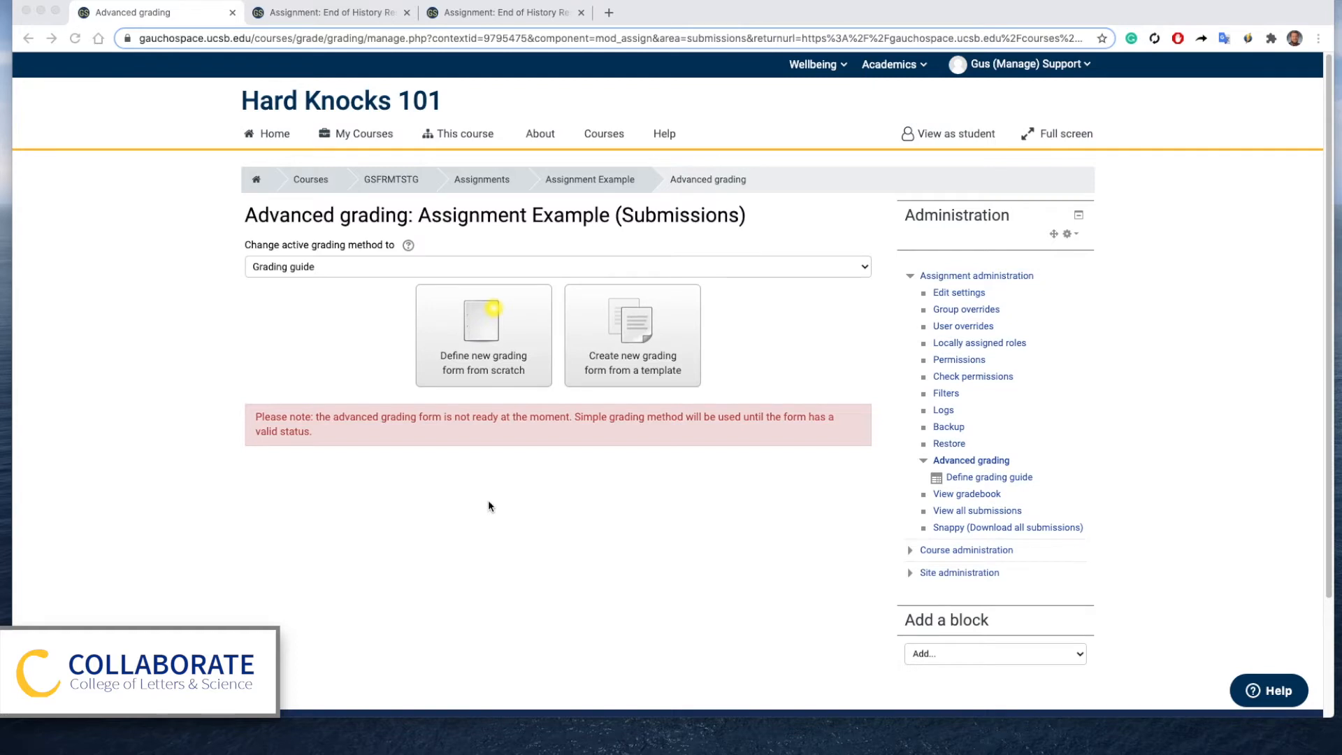
Start a new grading guide from scratch and name its first criterion "Introduction".
{"action": "left_click", "coordinate": [391, 351]}
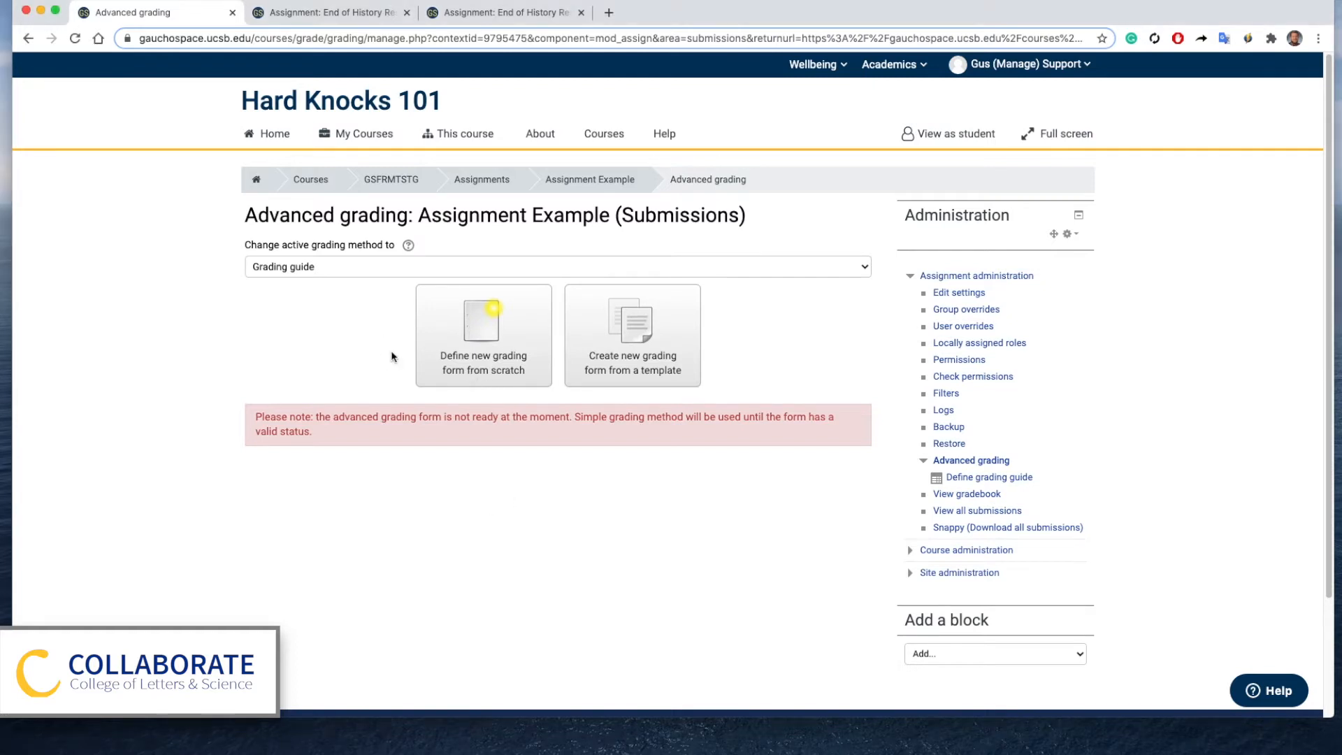
{"action": "left_click", "coordinate": [455, 347]}
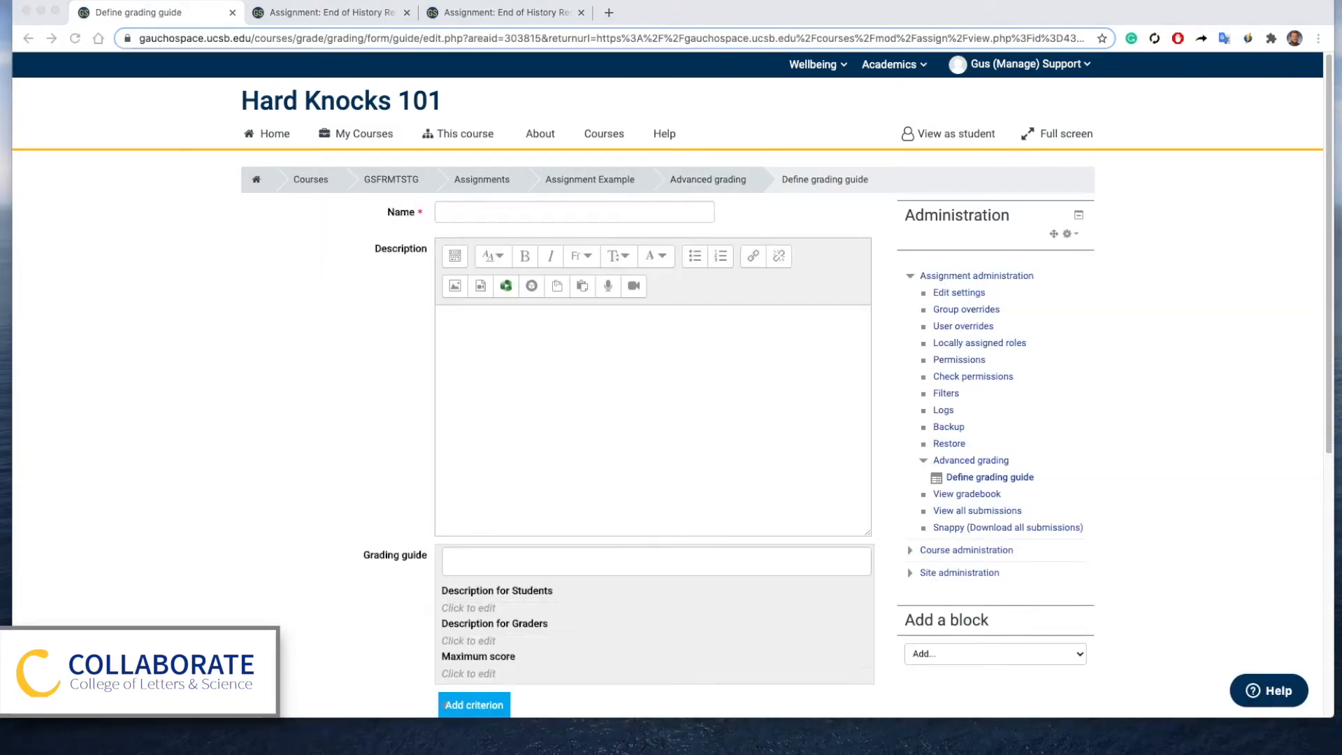
{"action": "scroll", "coordinate": [383, 586], "scroll_direction": "down", "scroll_amount": 1}
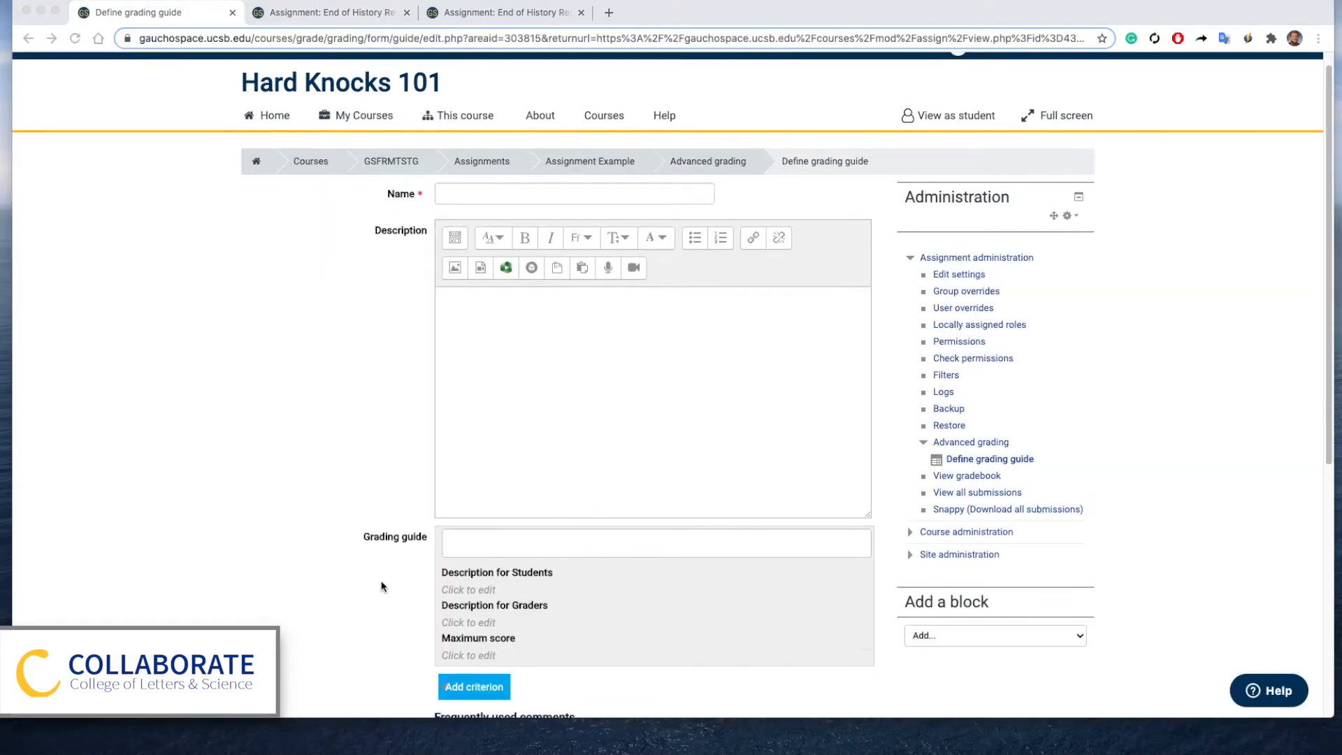
{"action": "scroll", "coordinate": [383, 586], "scroll_direction": "down", "scroll_amount": 1}
{"action": "scroll", "coordinate": [383, 586], "scroll_direction": "down", "scroll_amount": 5}
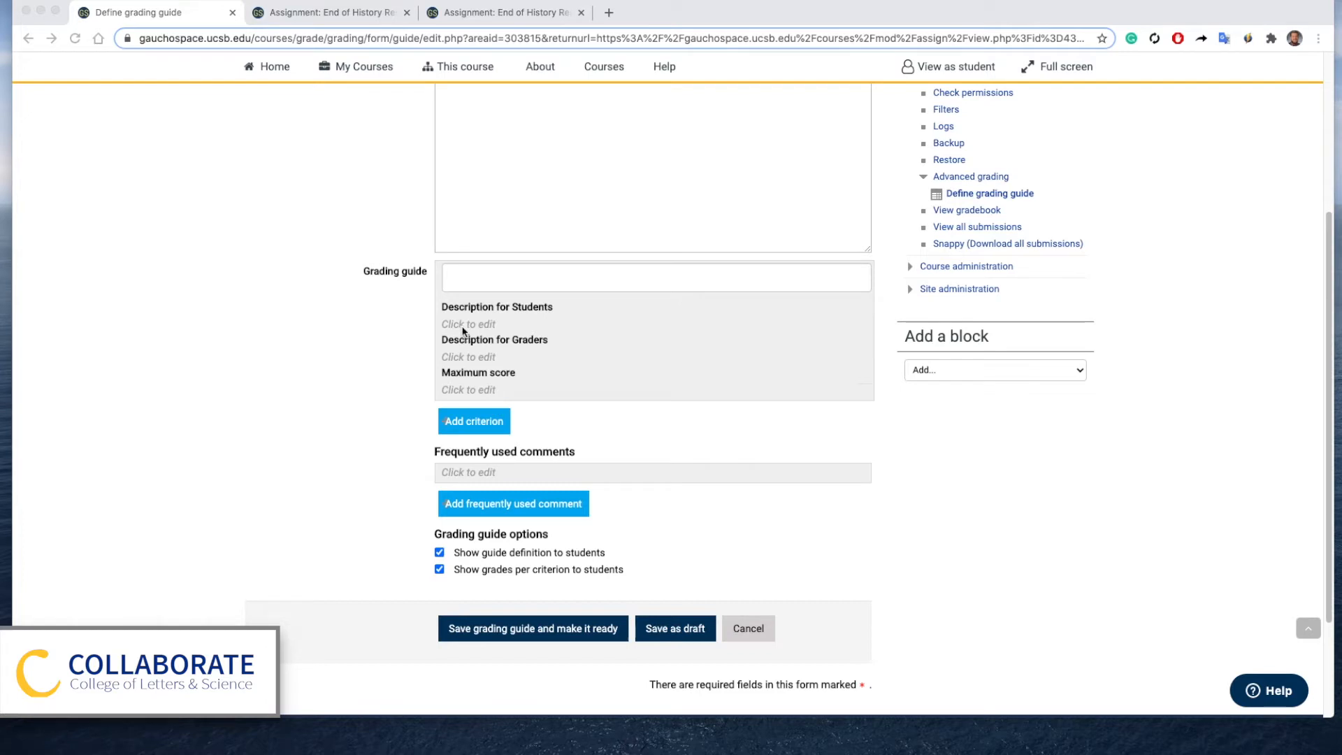
{"action": "left_click", "coordinate": [456, 321]}
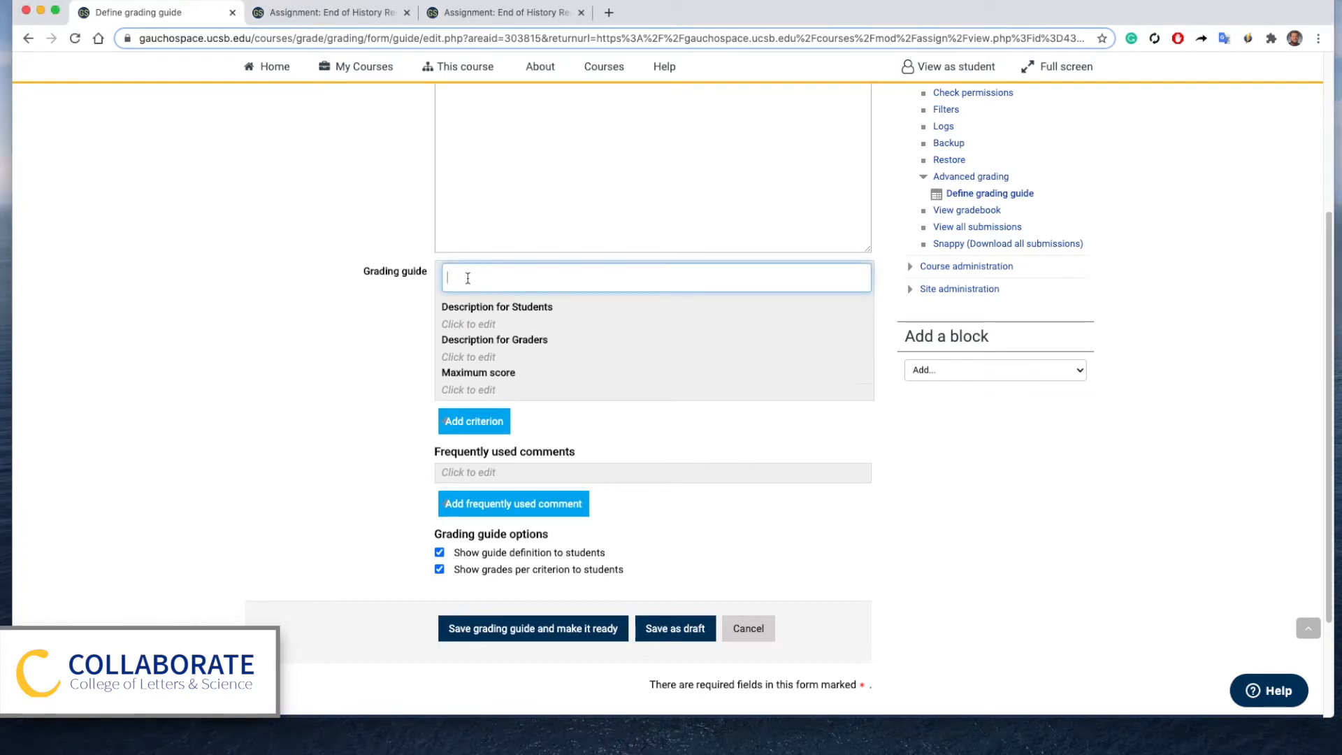
{"action": "type", "text": "Introduction"}
Open the Introduction criterion's student description, grader description and maximum score for editing in turn.
{"action": "left_click", "coordinate": [470, 326]}
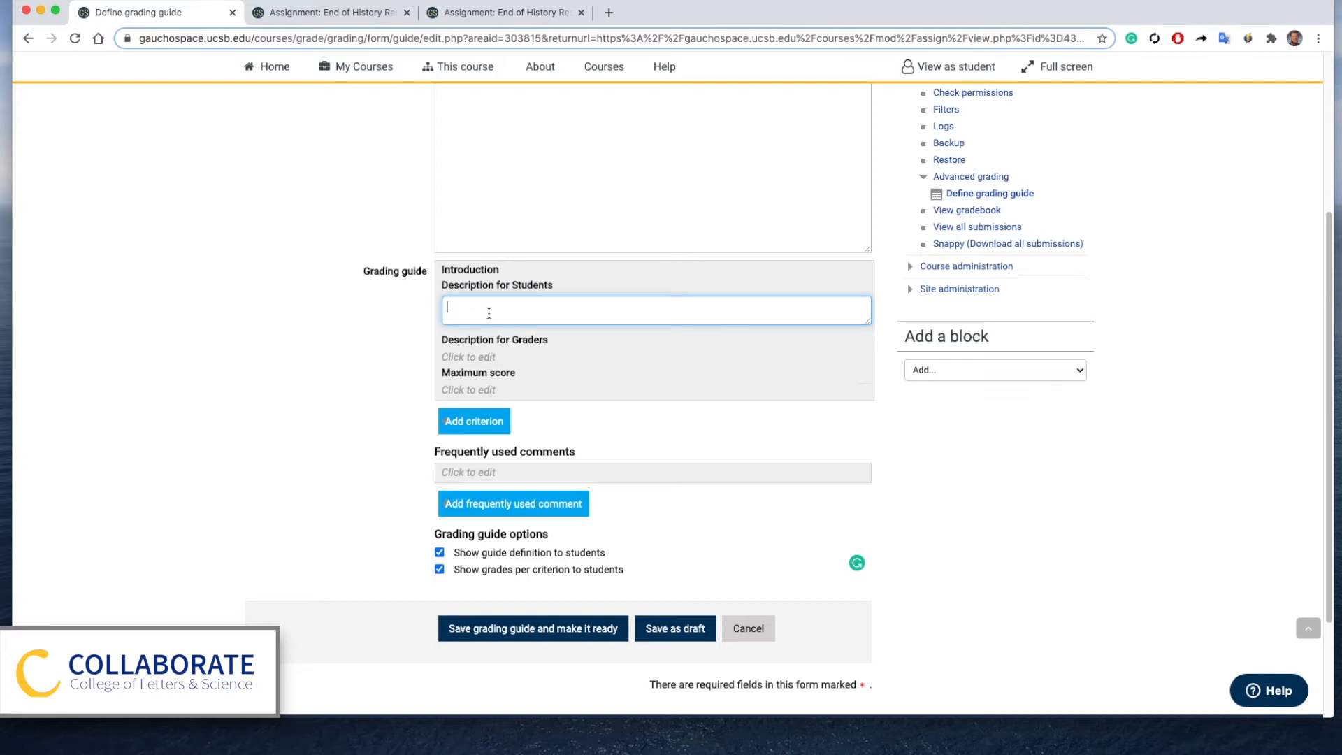
{"action": "left_click", "coordinate": [477, 357]}
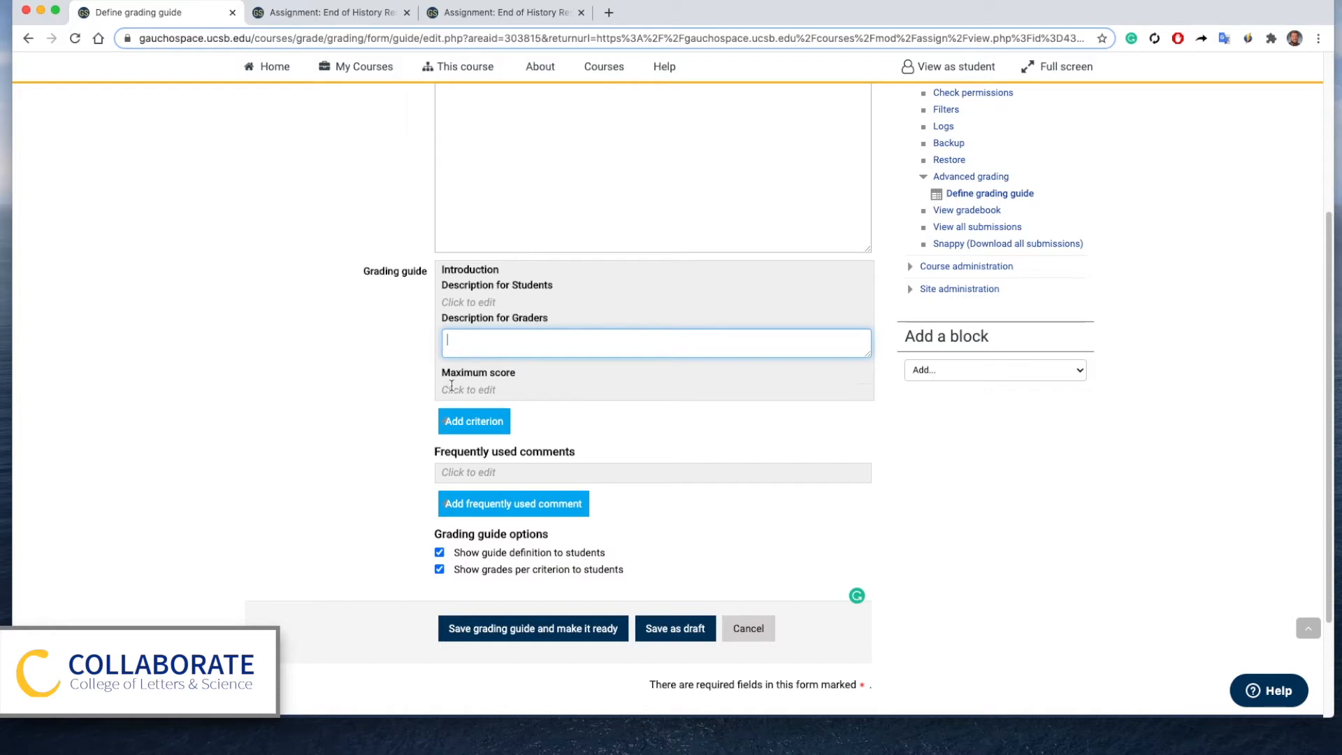
{"action": "left_click", "coordinate": [451, 388]}
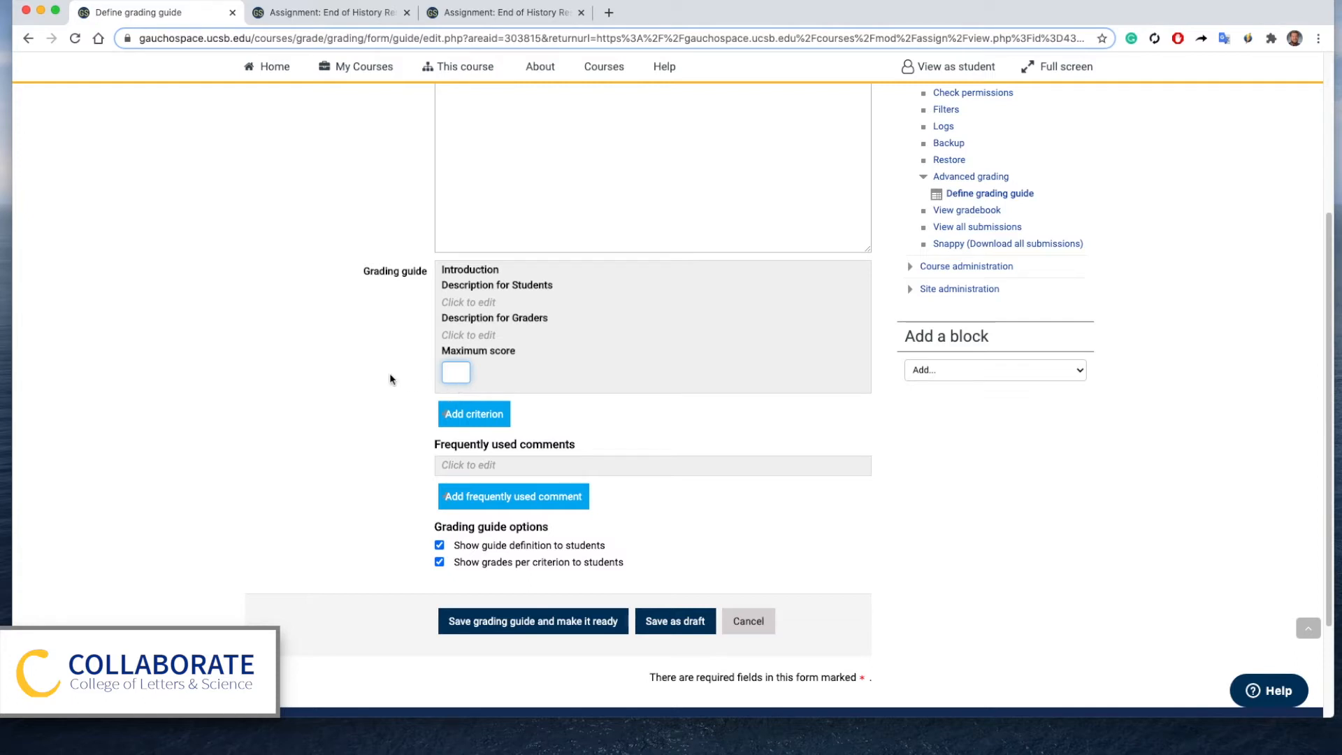
Switch to the grading page of End of History Response (Grading Guide) and examine the criteria from Thesis to Conclusion.
{"action": "left_click", "coordinate": [320, 12]}
{"action": "scroll", "coordinate": [341, 303], "scroll_direction": "up", "scroll_amount": 10}
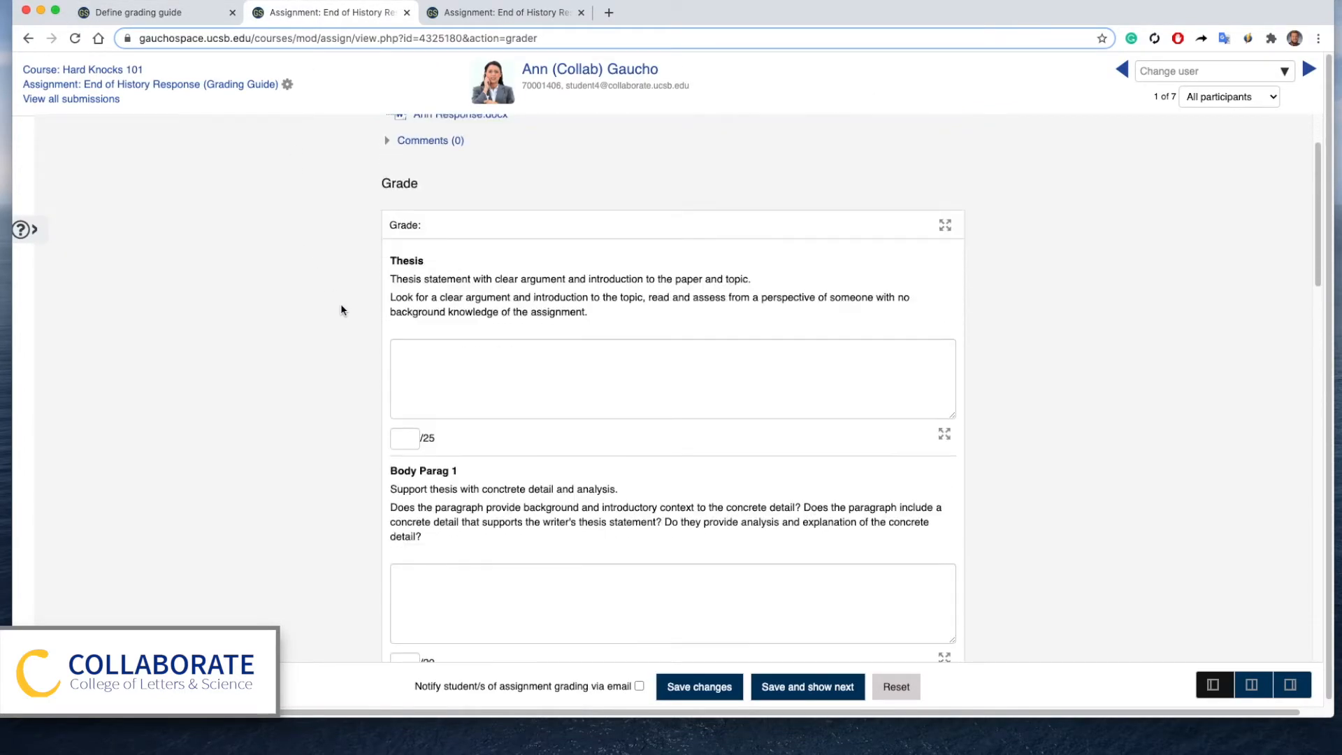
{"action": "scroll", "coordinate": [342, 308], "scroll_direction": "down", "scroll_amount": 2}
{"action": "scroll", "coordinate": [349, 311], "scroll_direction": "down", "scroll_amount": 8}
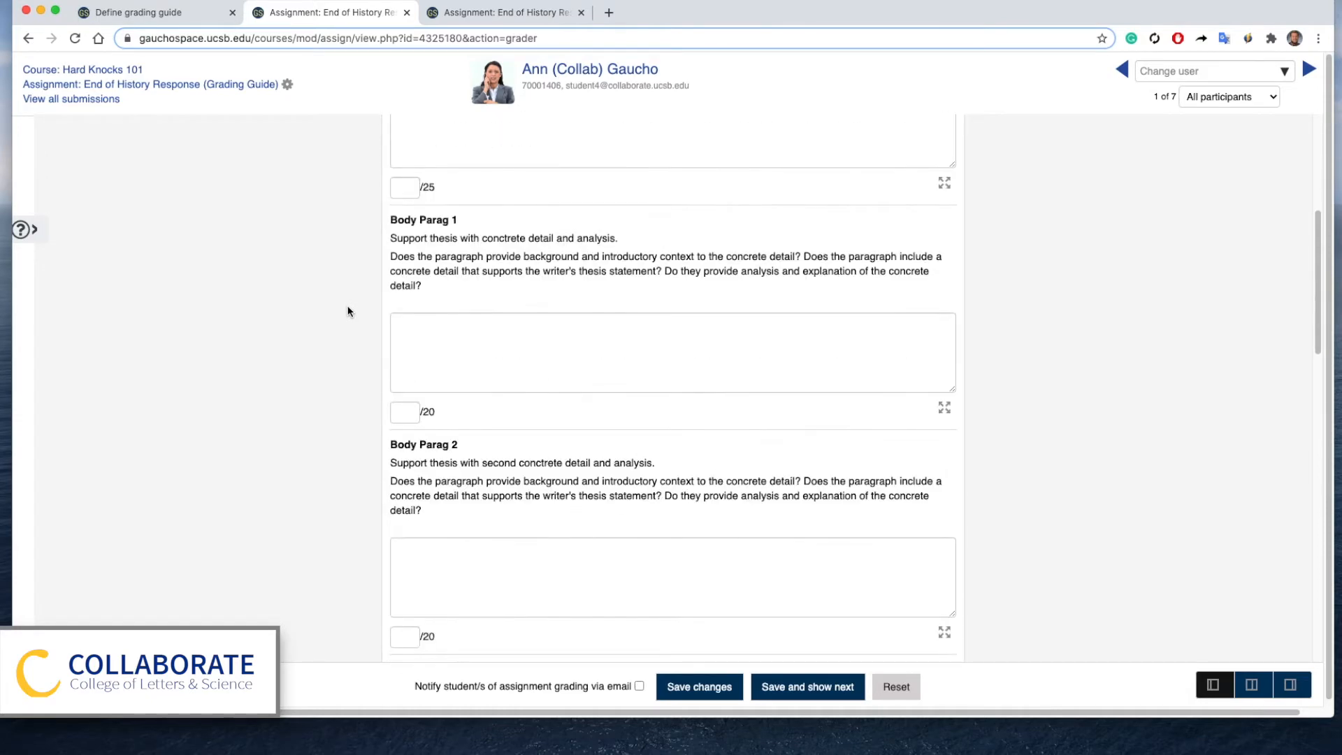
{"action": "scroll", "coordinate": [349, 311], "scroll_direction": "down", "scroll_amount": 3}
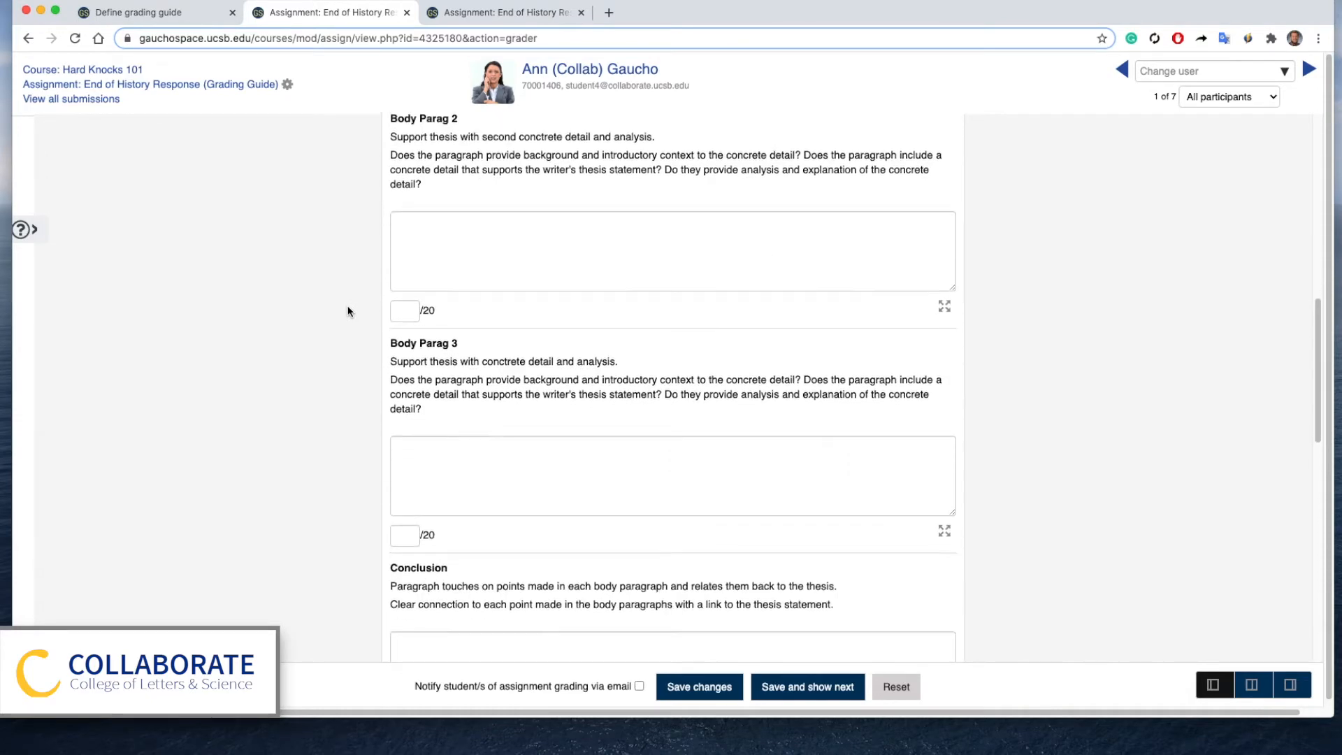
{"action": "scroll", "coordinate": [349, 311], "scroll_direction": "down", "scroll_amount": 1}
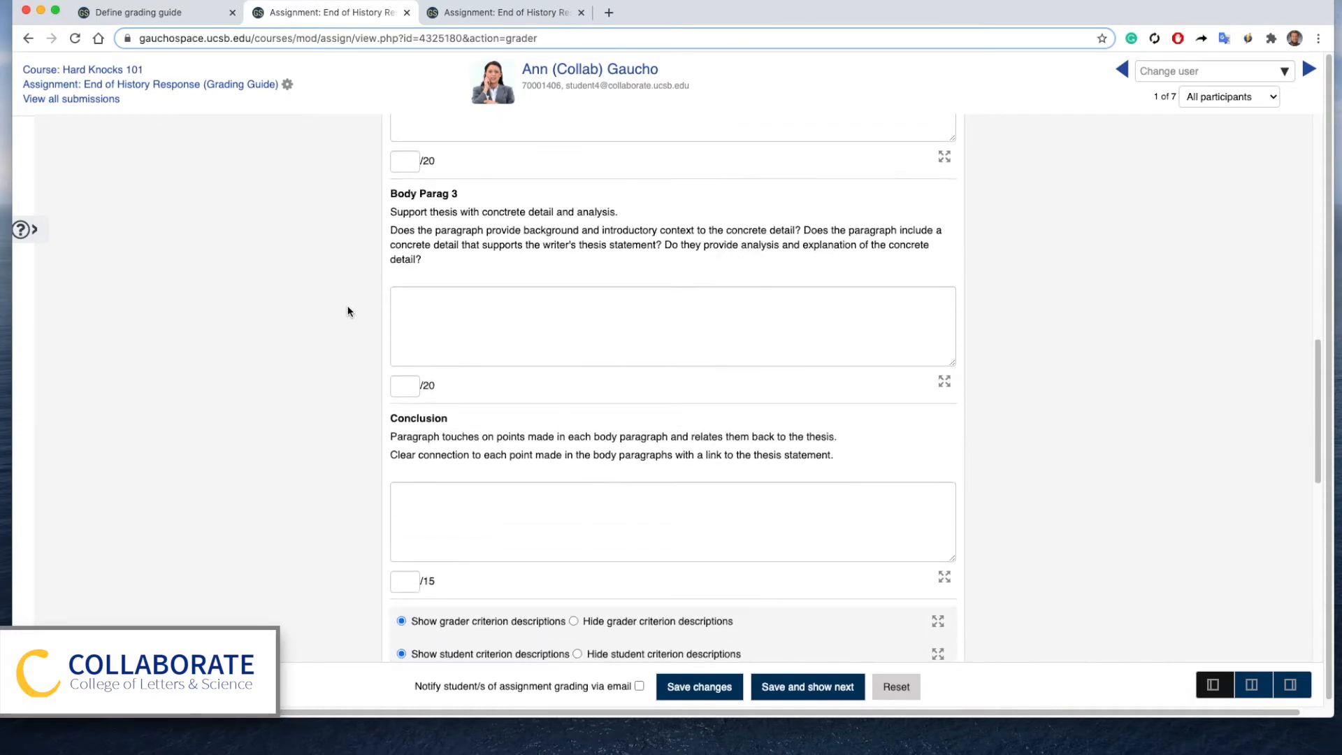
Enter a score of 20 for Body Parag 3 and 18 for Body Parag 2.
{"action": "left_click", "coordinate": [401, 389]}
{"action": "type", "text": "20"}
{"action": "scroll", "coordinate": [372, 381], "scroll_direction": "up", "scroll_amount": 5}
{"action": "left_click", "coordinate": [413, 357]}
{"action": "type", "text": "18"}
{"action": "scroll", "coordinate": [671, 389], "scroll_direction": "up", "scroll_amount": 5}
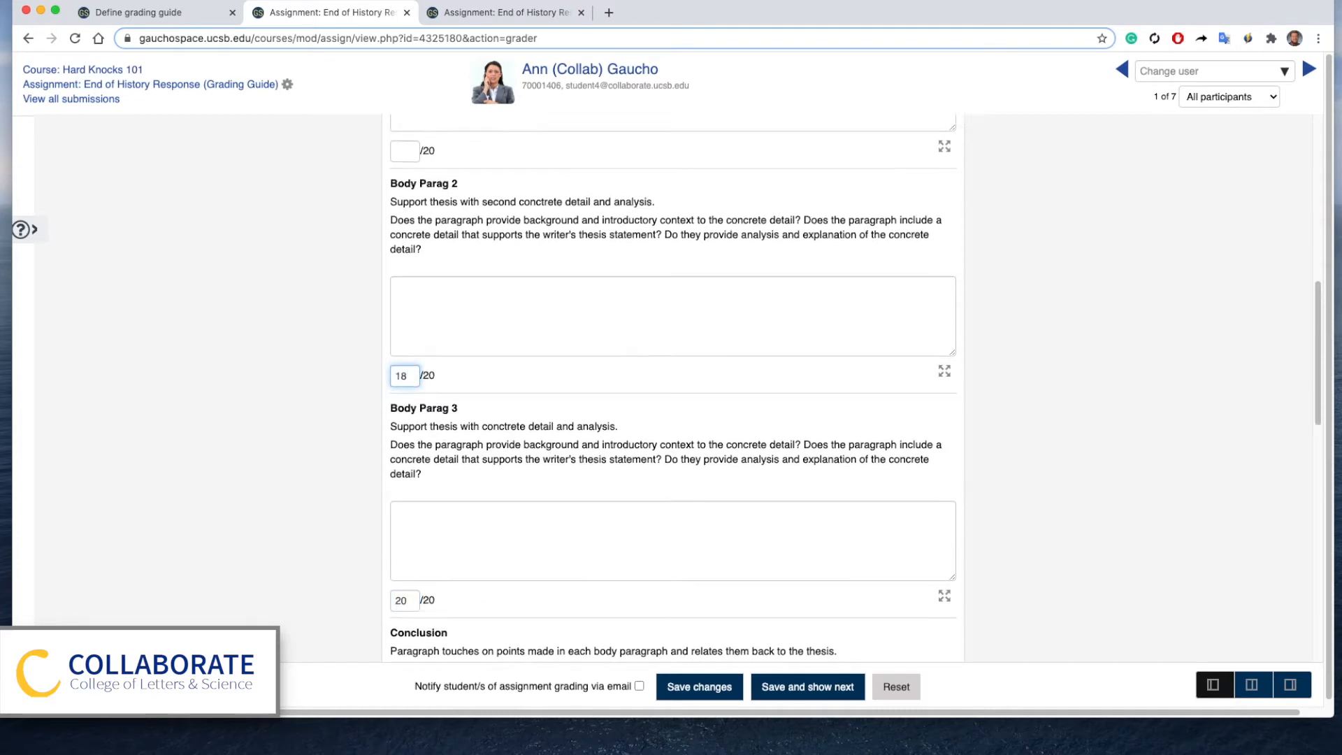
Leave the unfinished grading guide without saving and change Assignment Example's active grading method to Rubric.
{"action": "left_click", "coordinate": [171, 14]}
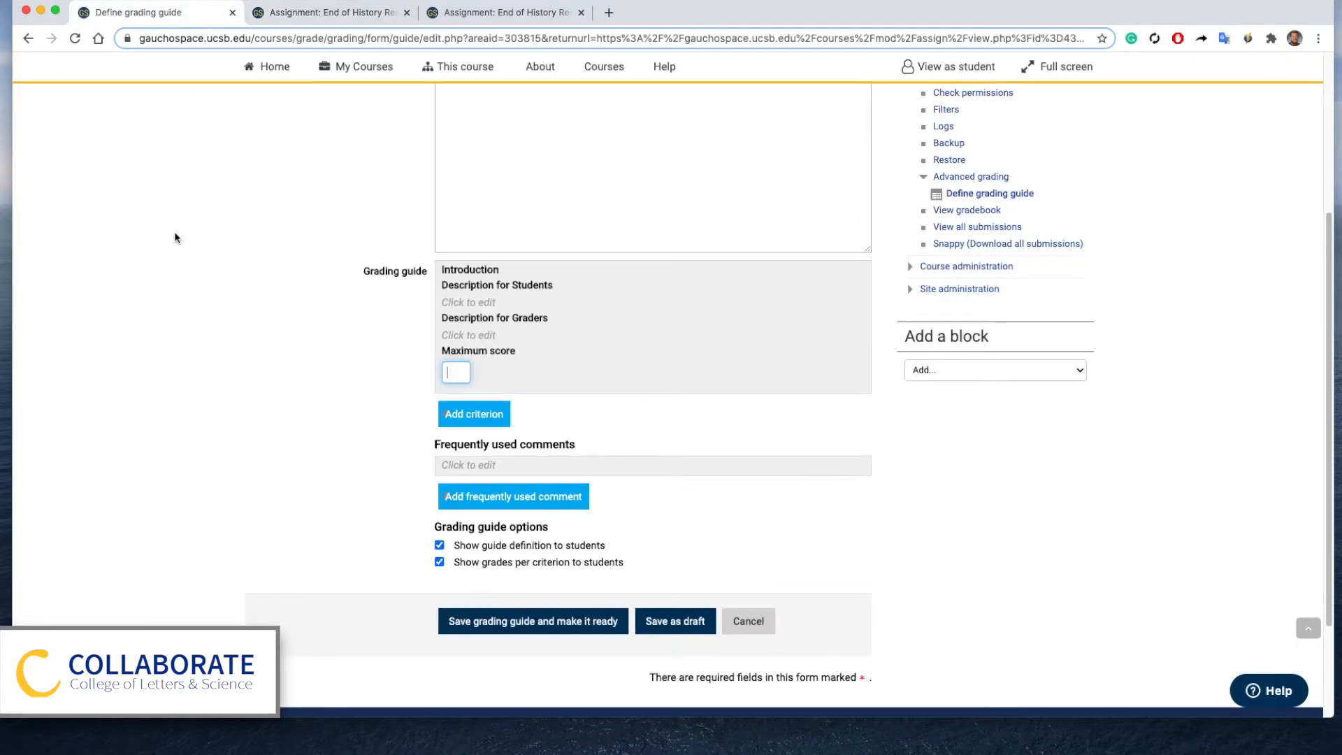
{"action": "scroll", "coordinate": [250, 399], "scroll_direction": "up", "scroll_amount": 5}
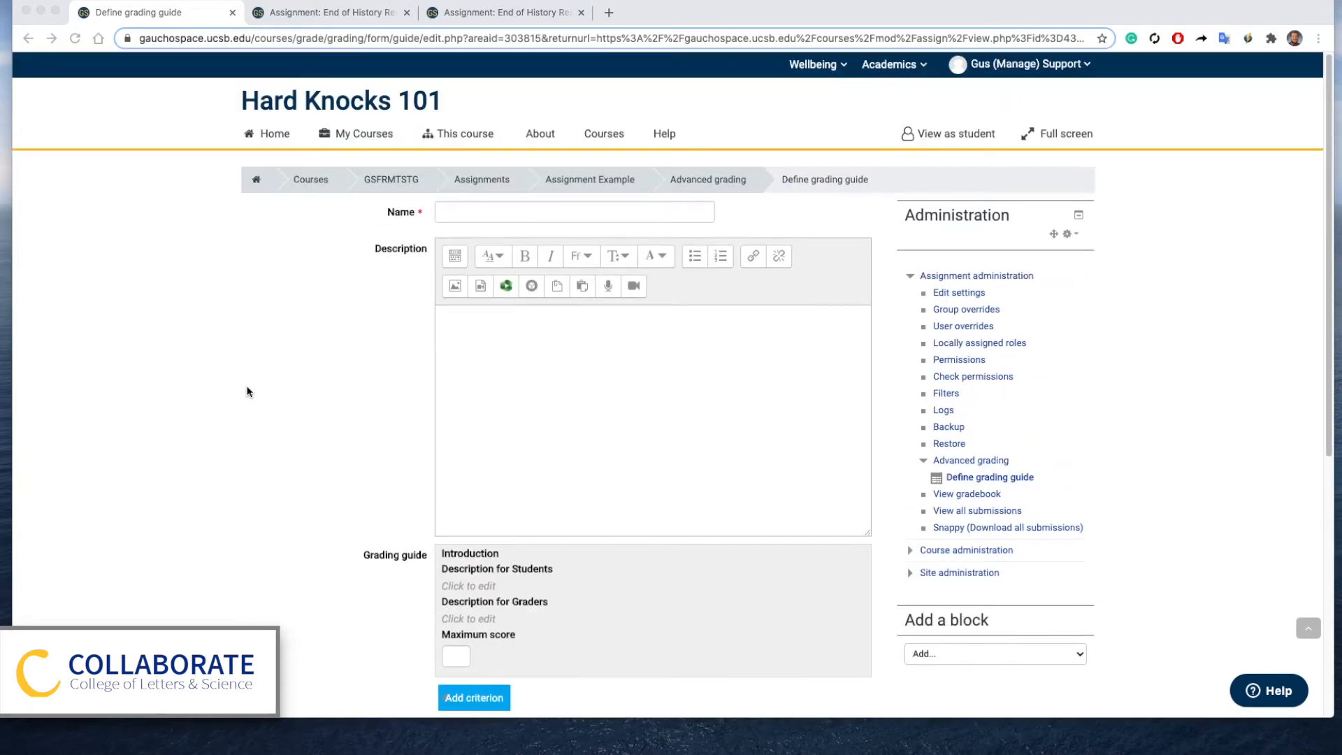
{"action": "left_click", "coordinate": [717, 180]}
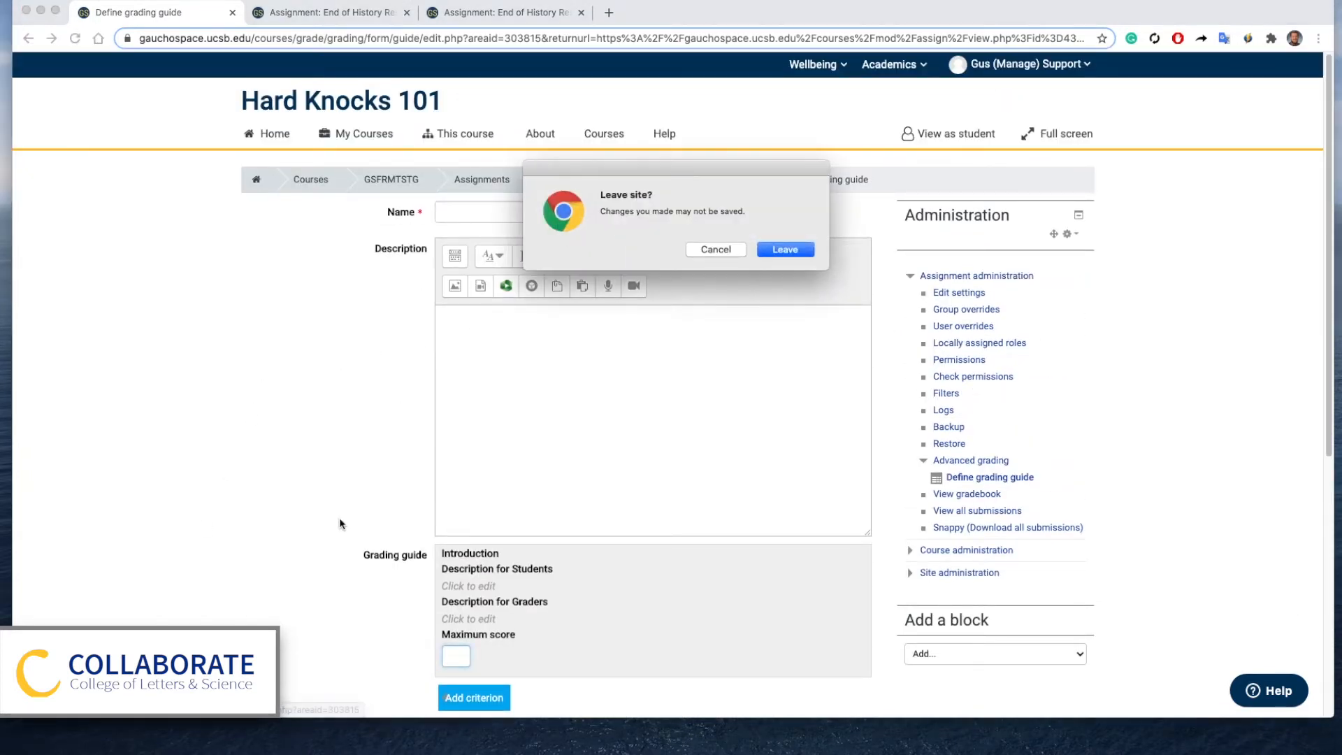
{"action": "left_click", "coordinate": [797, 249]}
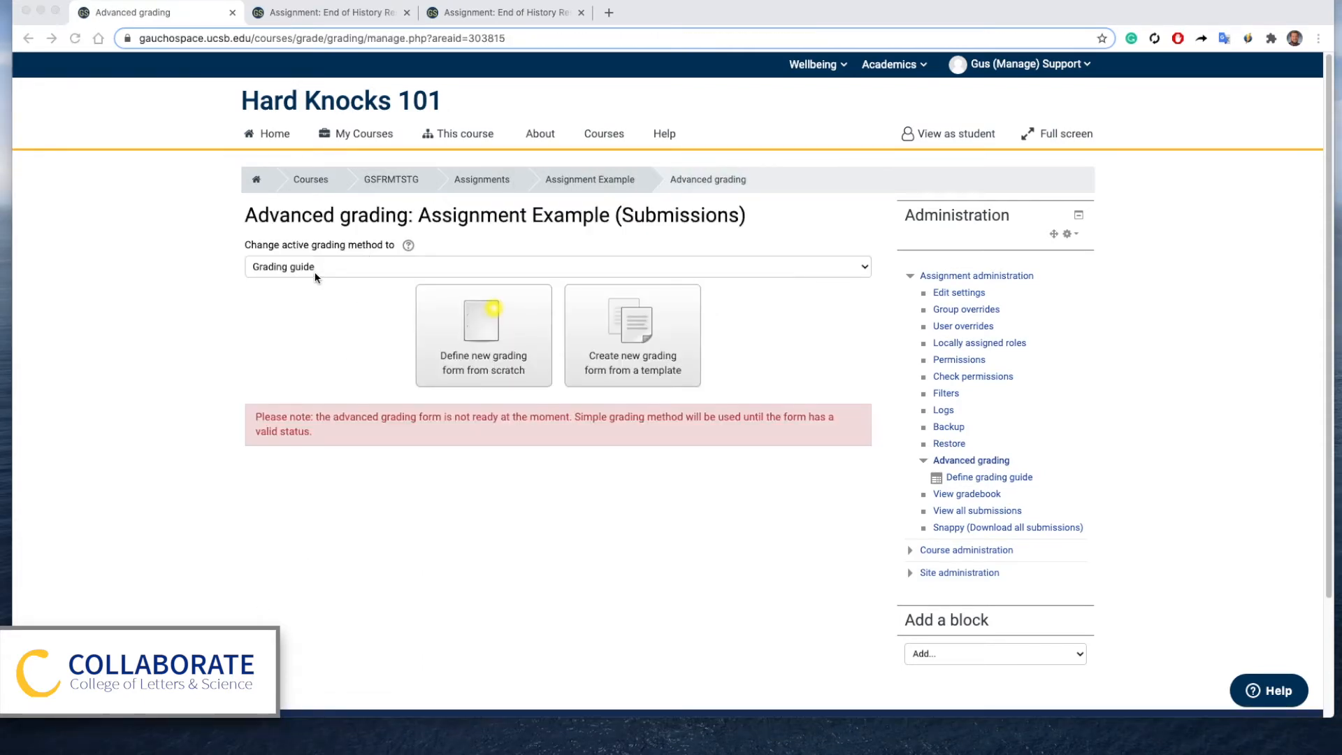
{"action": "left_click", "coordinate": [321, 274]}
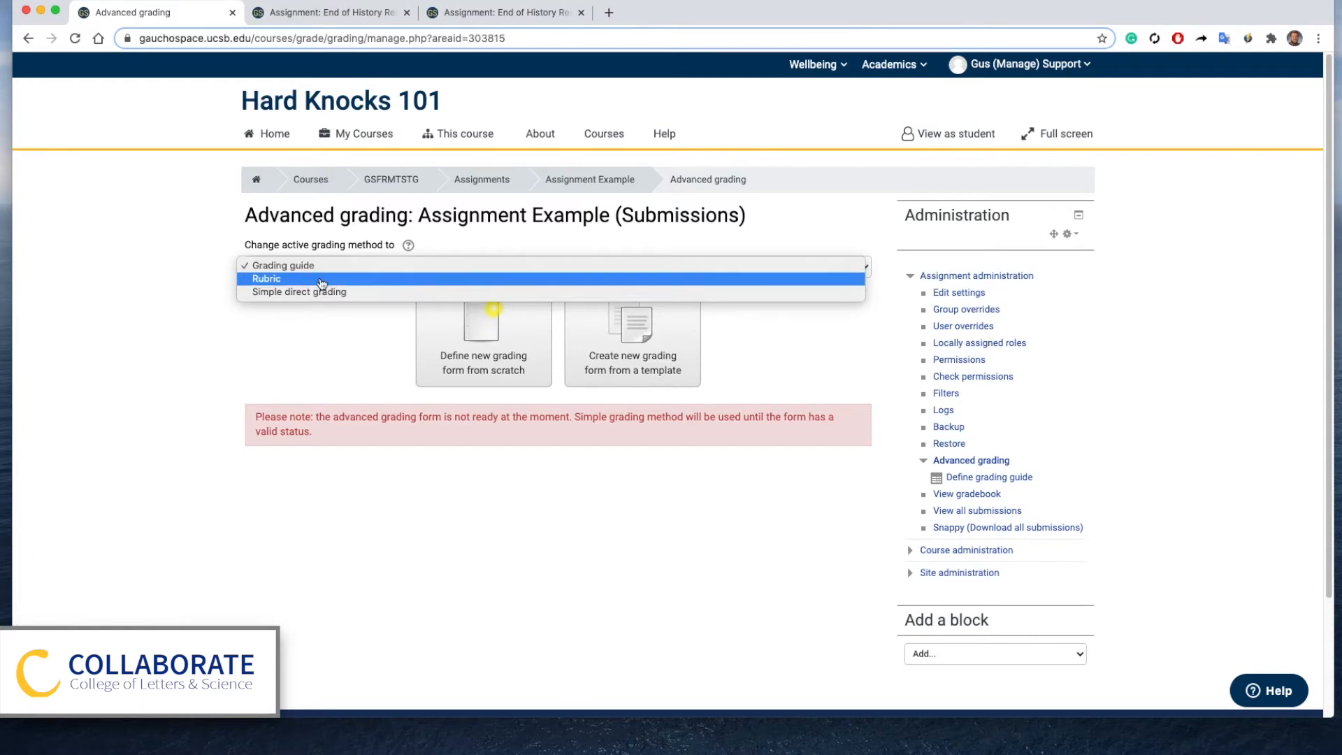
{"action": "left_click", "coordinate": [324, 279]}
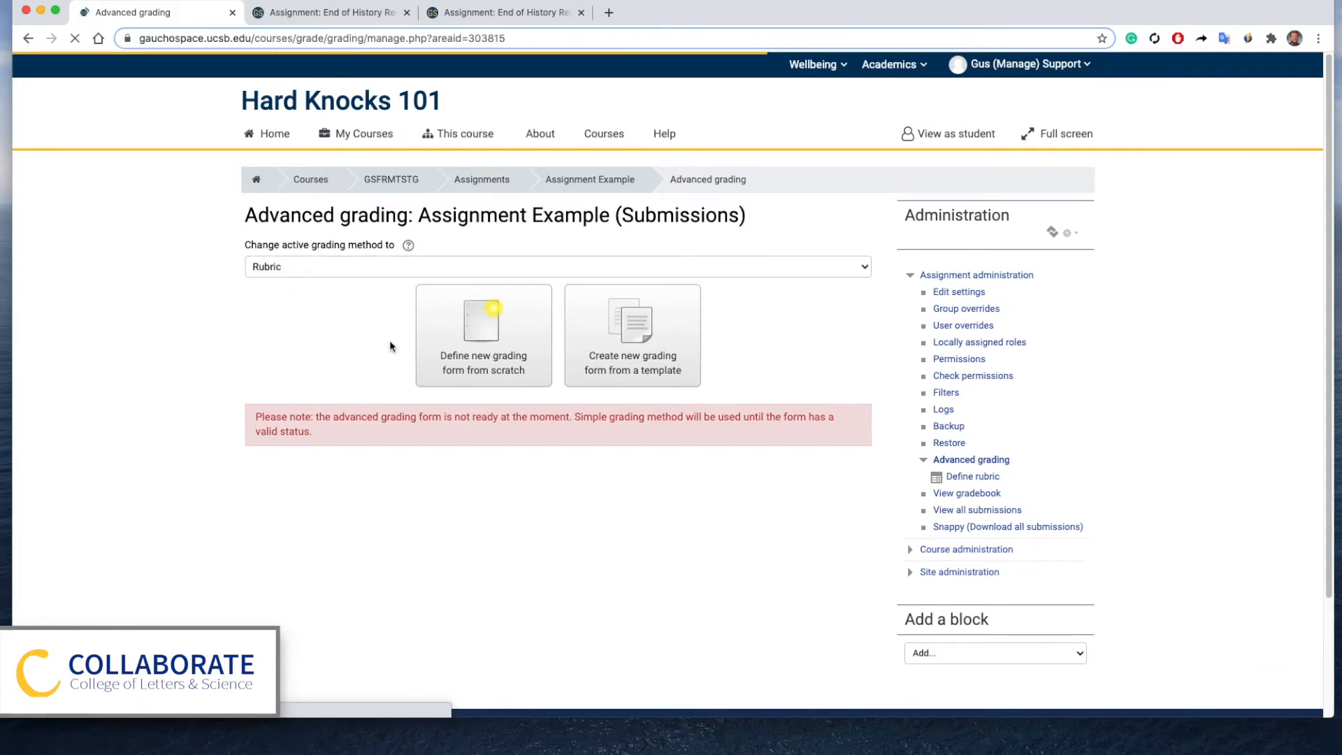
Start a new rubric from scratch and enter "Intorduction" as its first criterion.
{"action": "left_click", "coordinate": [475, 344]}
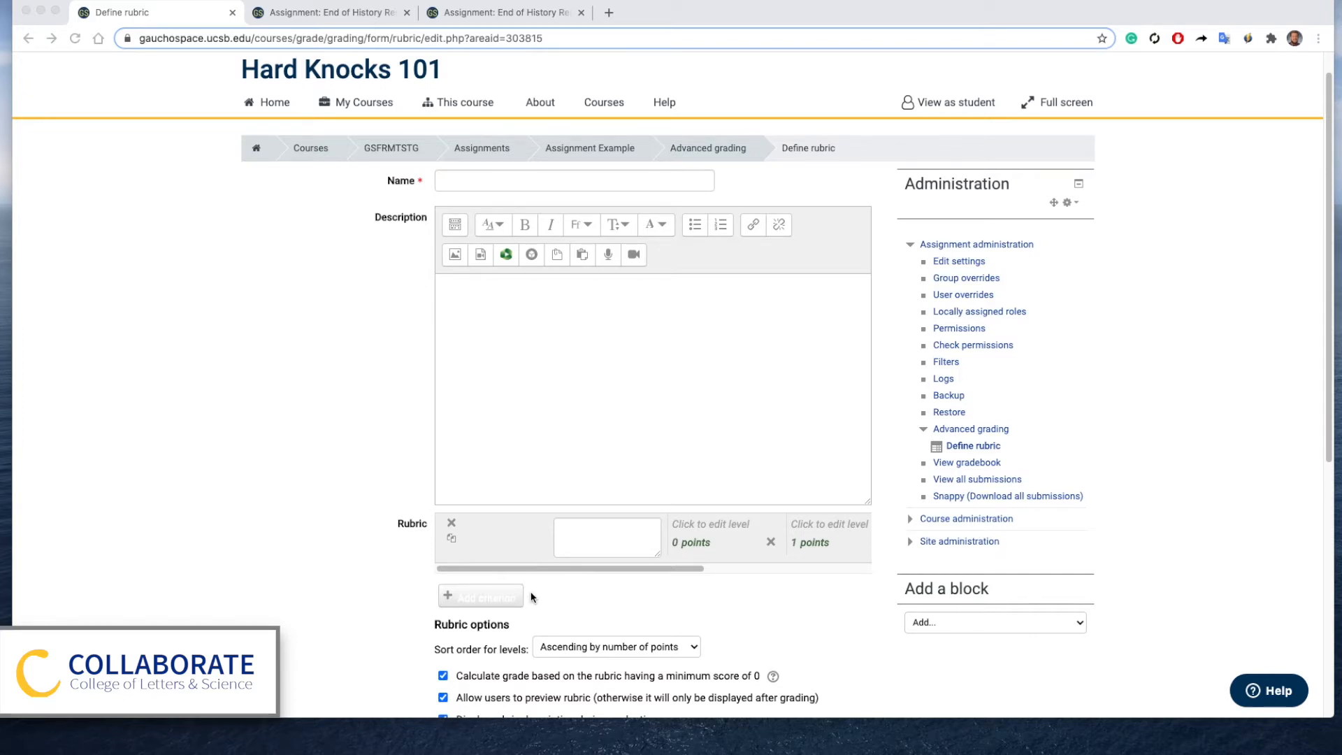
{"action": "left_click", "coordinate": [603, 549]}
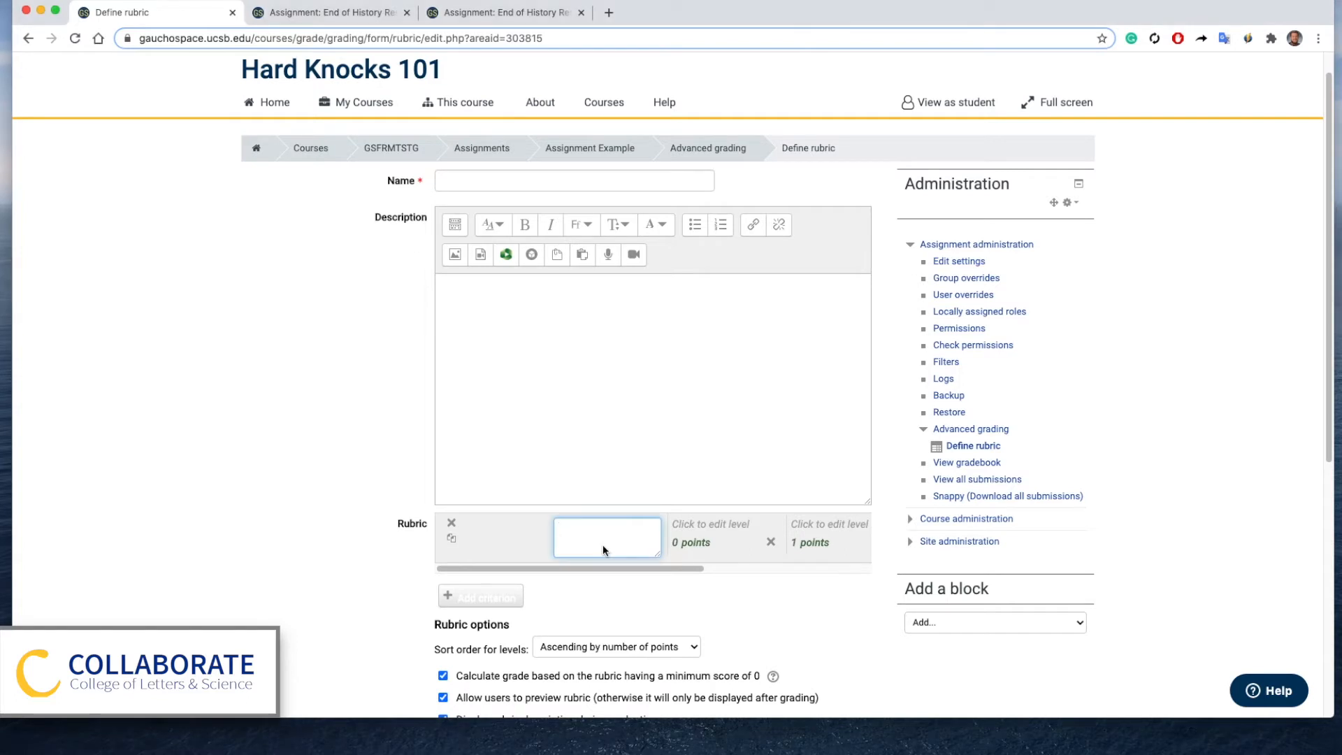
{"action": "type", "text": "Intorduction"}
Set the points of the Intorduction criterion's first three levels to 5, 10 and 15.
{"action": "left_click_drag", "start_coordinate": [629, 568], "coordinate": [664, 564]}
{"action": "left_click", "coordinate": [663, 553]}
{"action": "left_click", "coordinate": [632, 558]}
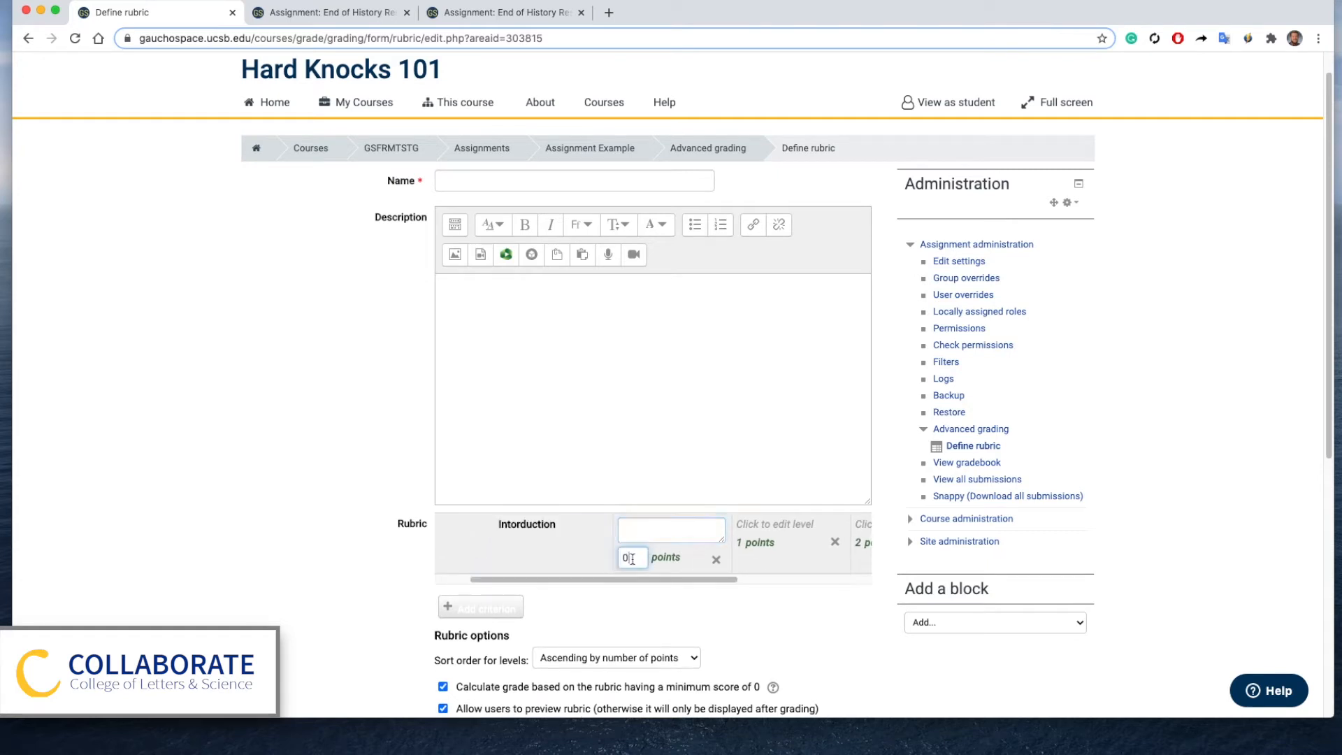
{"action": "key", "text": "BackSpace"}
{"action": "type", "text": "5"}
{"action": "left_click", "coordinate": [764, 544]}
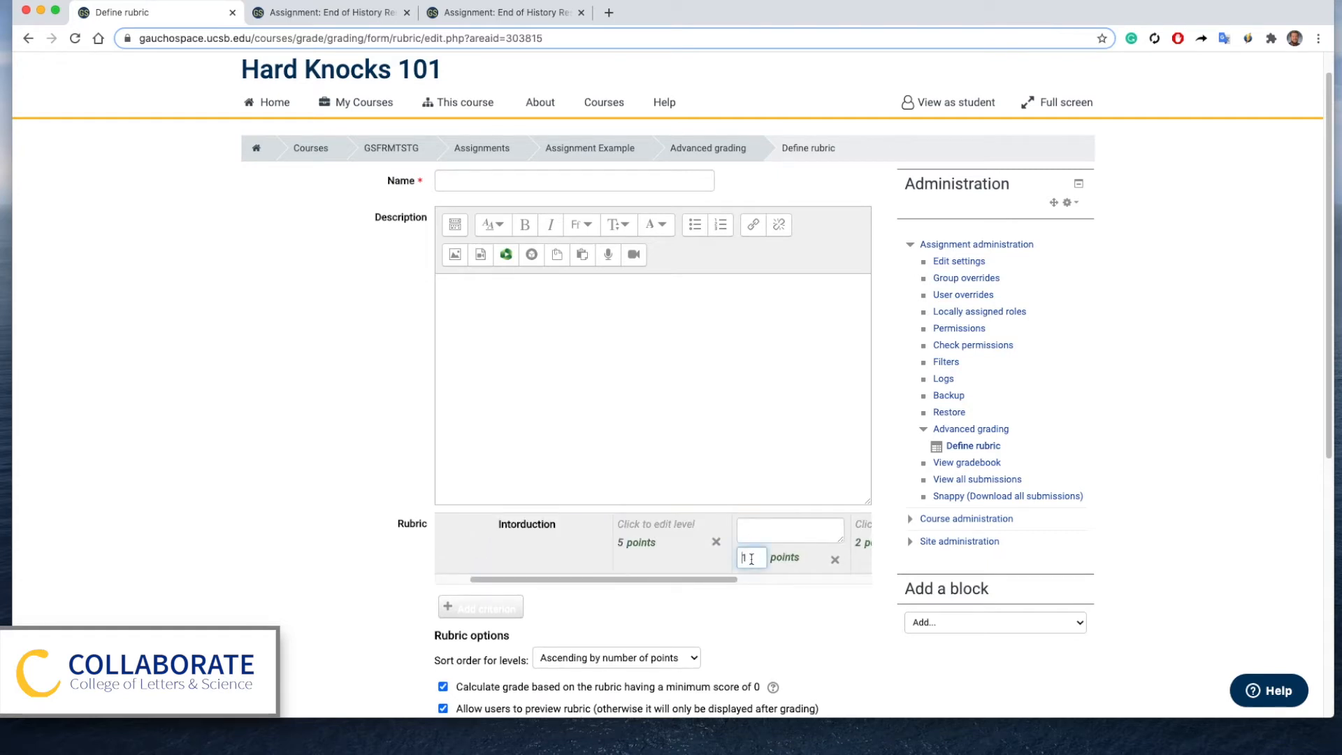
{"action": "type", "text": "0"}
{"action": "left_click_drag", "start_coordinate": [724, 577], "coordinate": [772, 581]}
{"action": "left_click", "coordinate": [773, 554]}
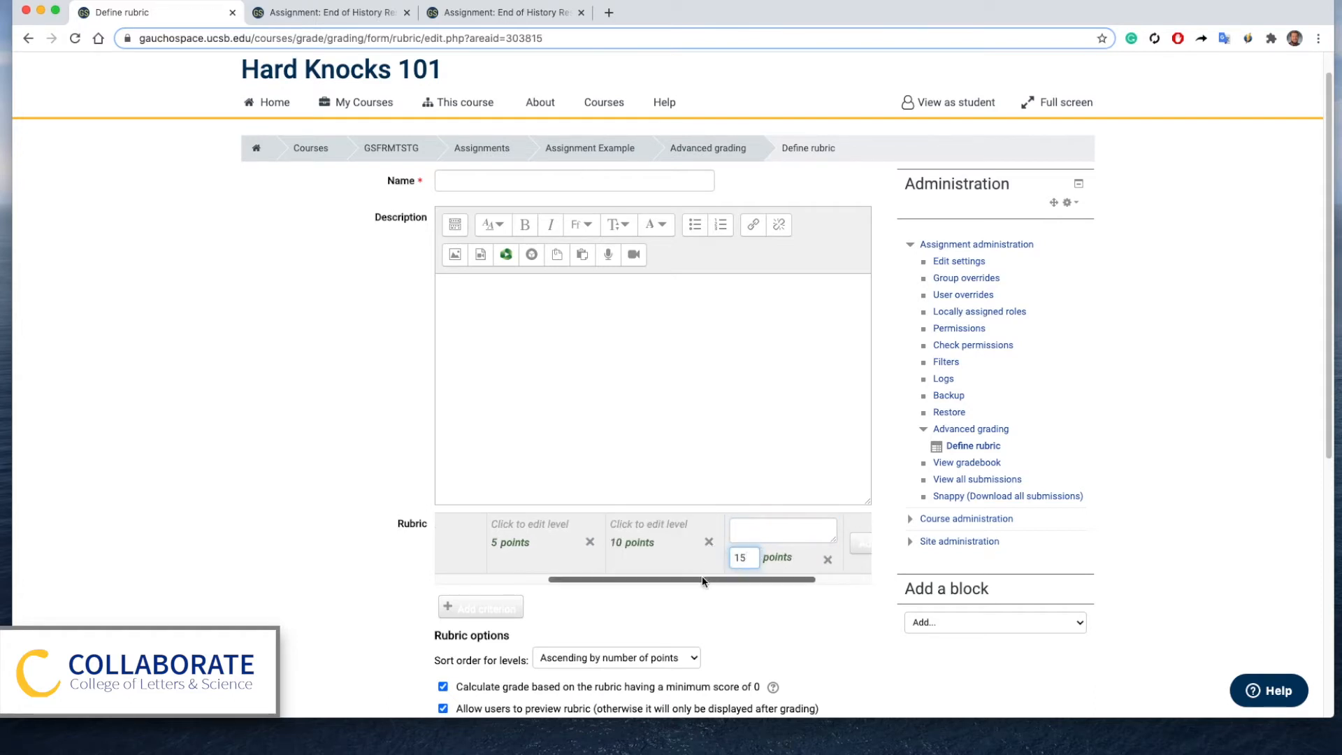
Open the definition fields of the 10-, 5- and 15-point levels in turn without entering any text.
{"action": "left_click", "coordinate": [656, 527]}
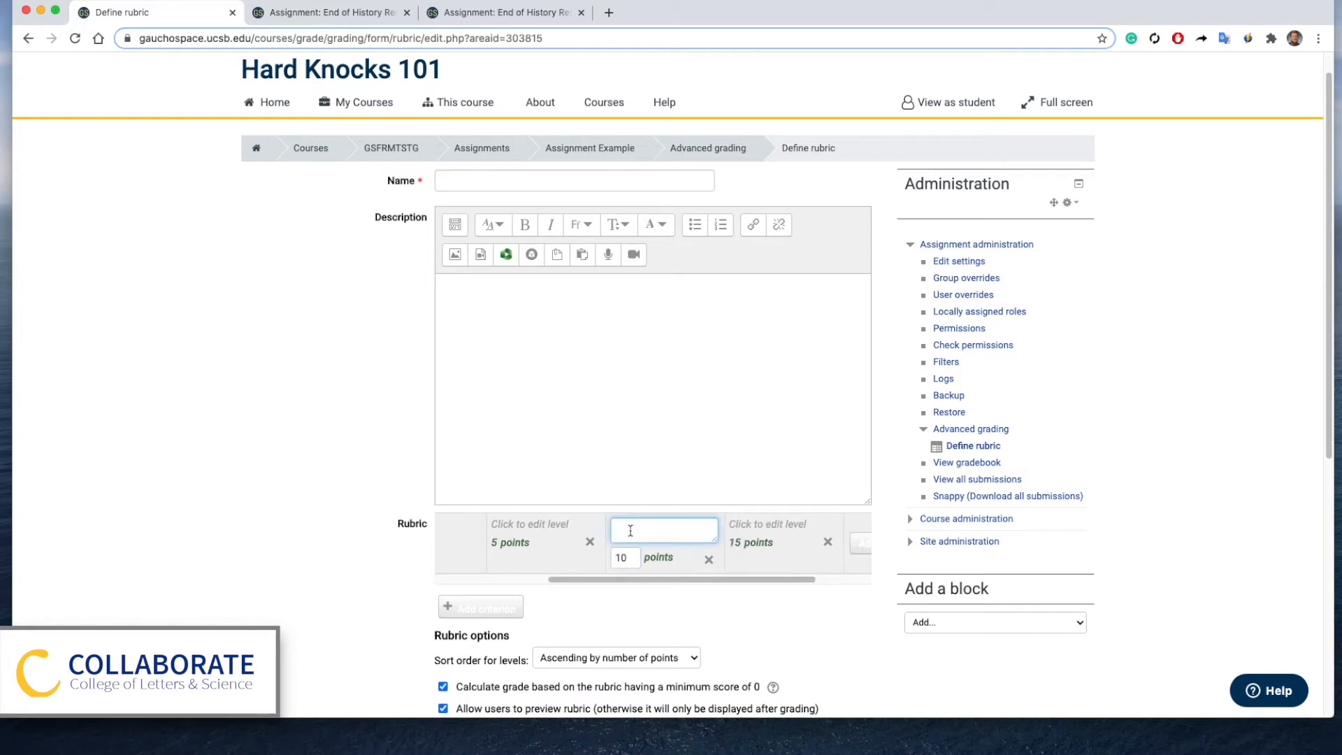
{"action": "left_click", "coordinate": [535, 526]}
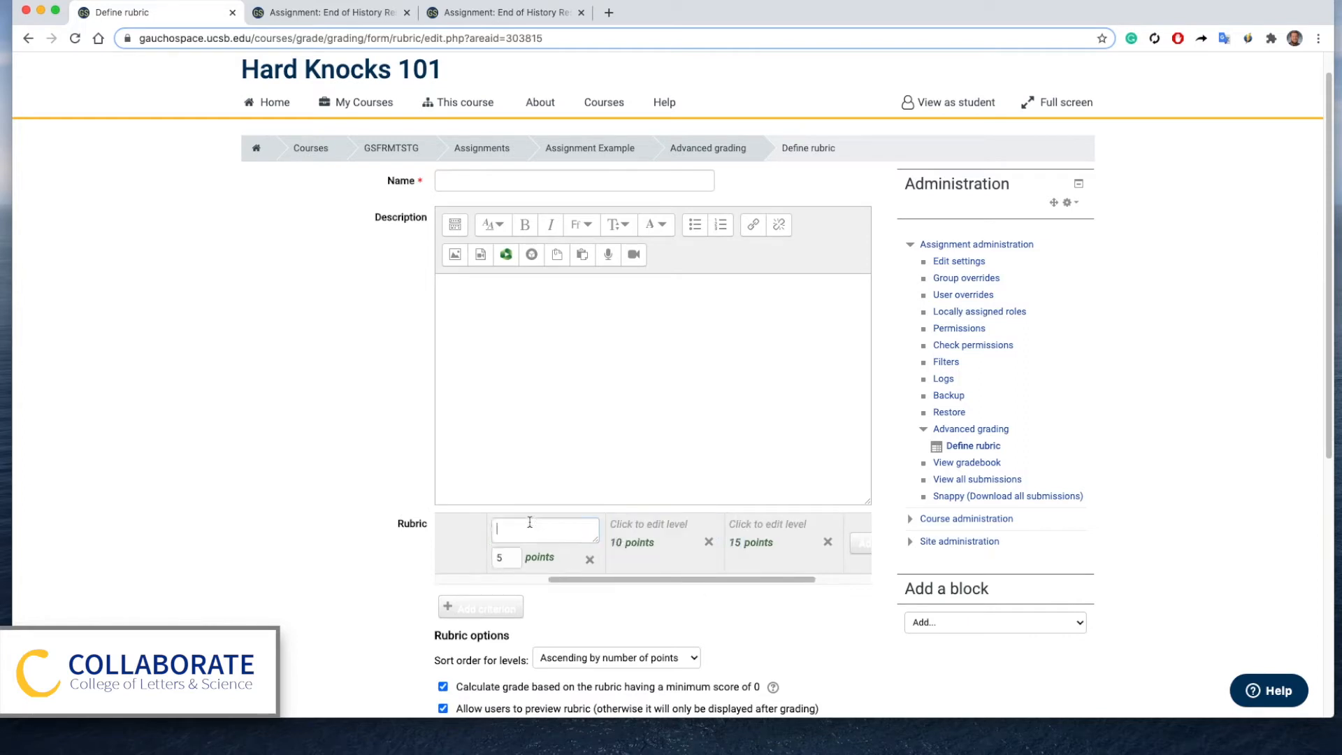
{"action": "left_click", "coordinate": [645, 527]}
{"action": "left_click", "coordinate": [755, 526]}
{"action": "left_click_drag", "start_coordinate": [761, 581], "coordinate": [782, 581]}
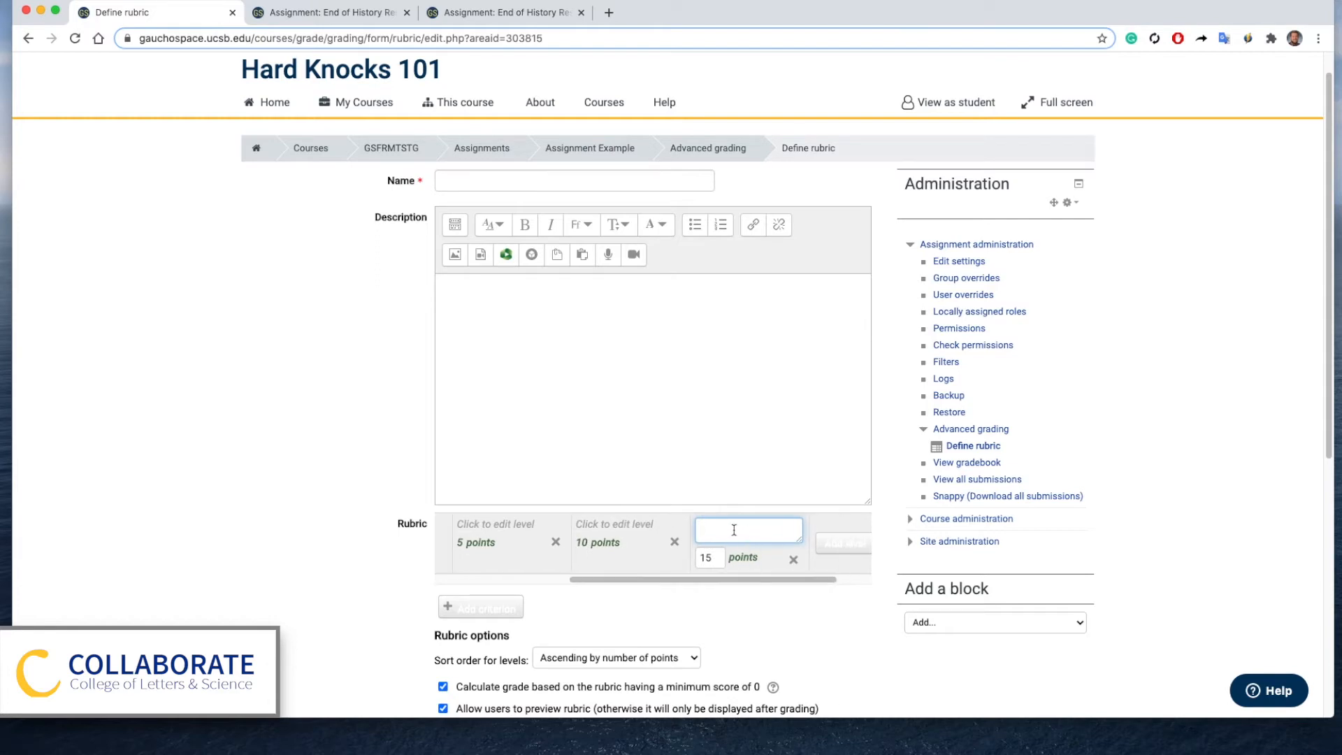
{"action": "scroll", "coordinate": [256, 455], "scroll_direction": "down", "scroll_amount": 1}
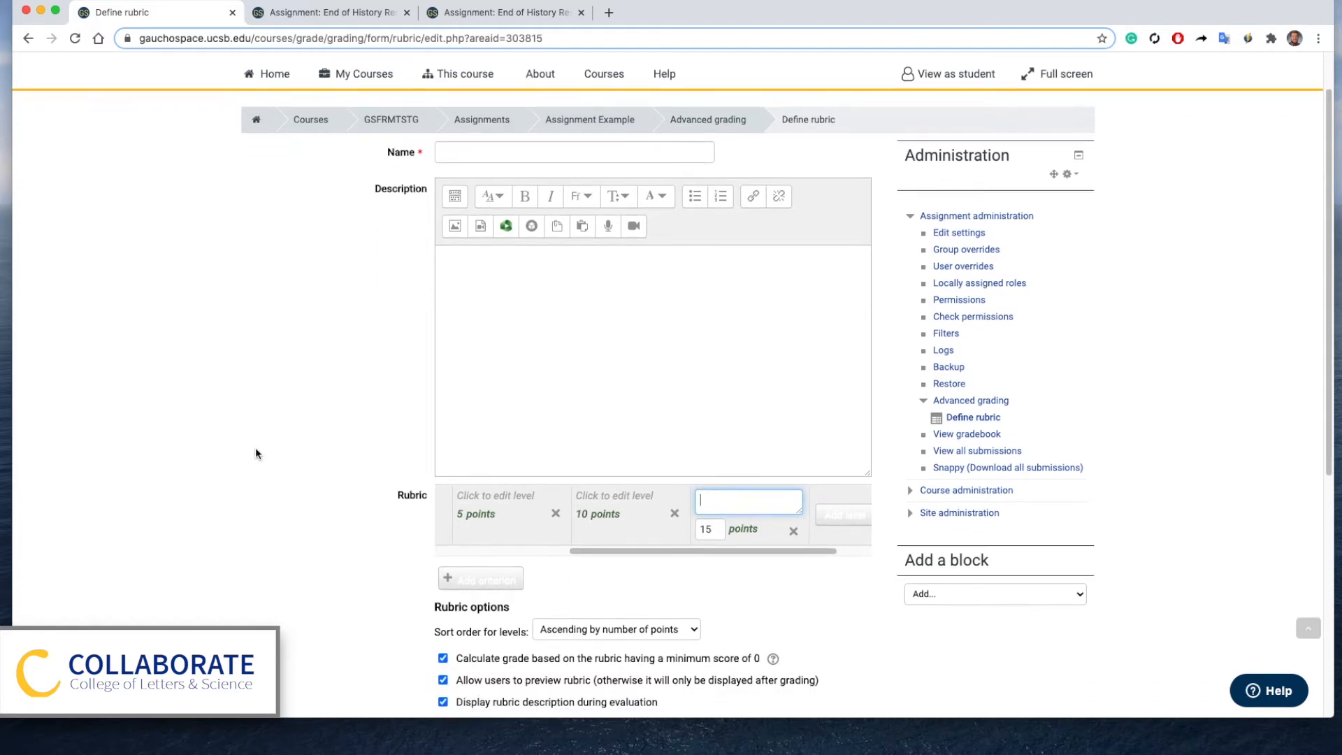
Switch to the grading page of End of History Response (Rubric) and examine the criteria and point levels from Introduction to Conclusion.
{"action": "left_click", "coordinate": [487, 13]}
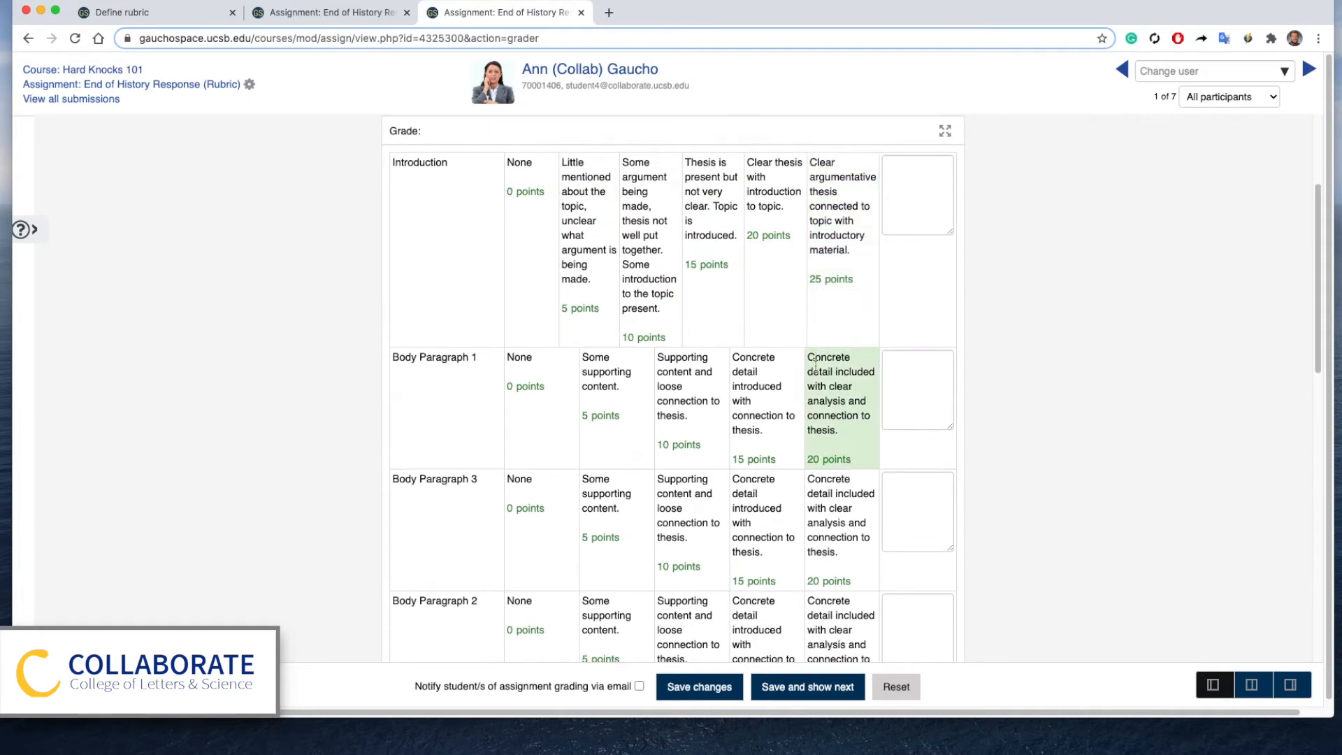
{"action": "scroll", "coordinate": [878, 446], "scroll_direction": "down", "scroll_amount": 2}
{"action": "left_click", "coordinate": [910, 367]}
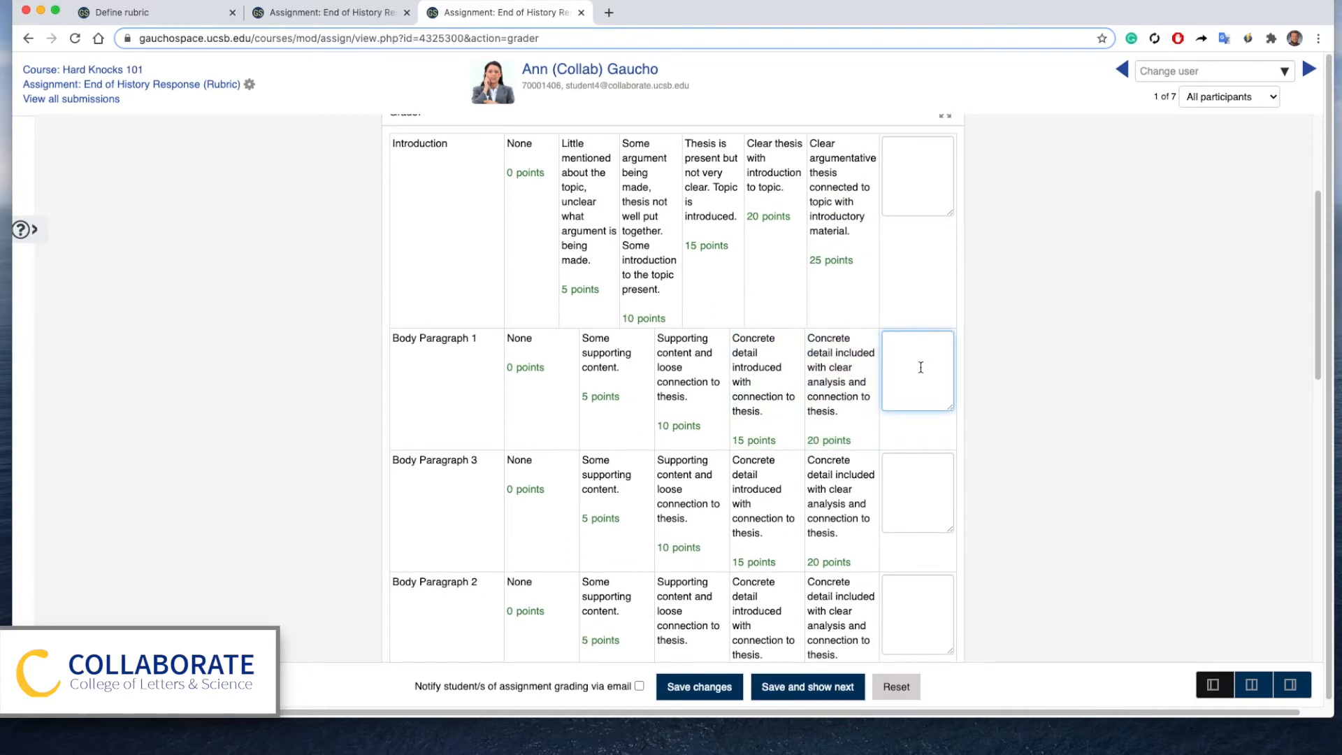
{"action": "scroll", "coordinate": [907, 375], "scroll_direction": "down", "scroll_amount": 5}
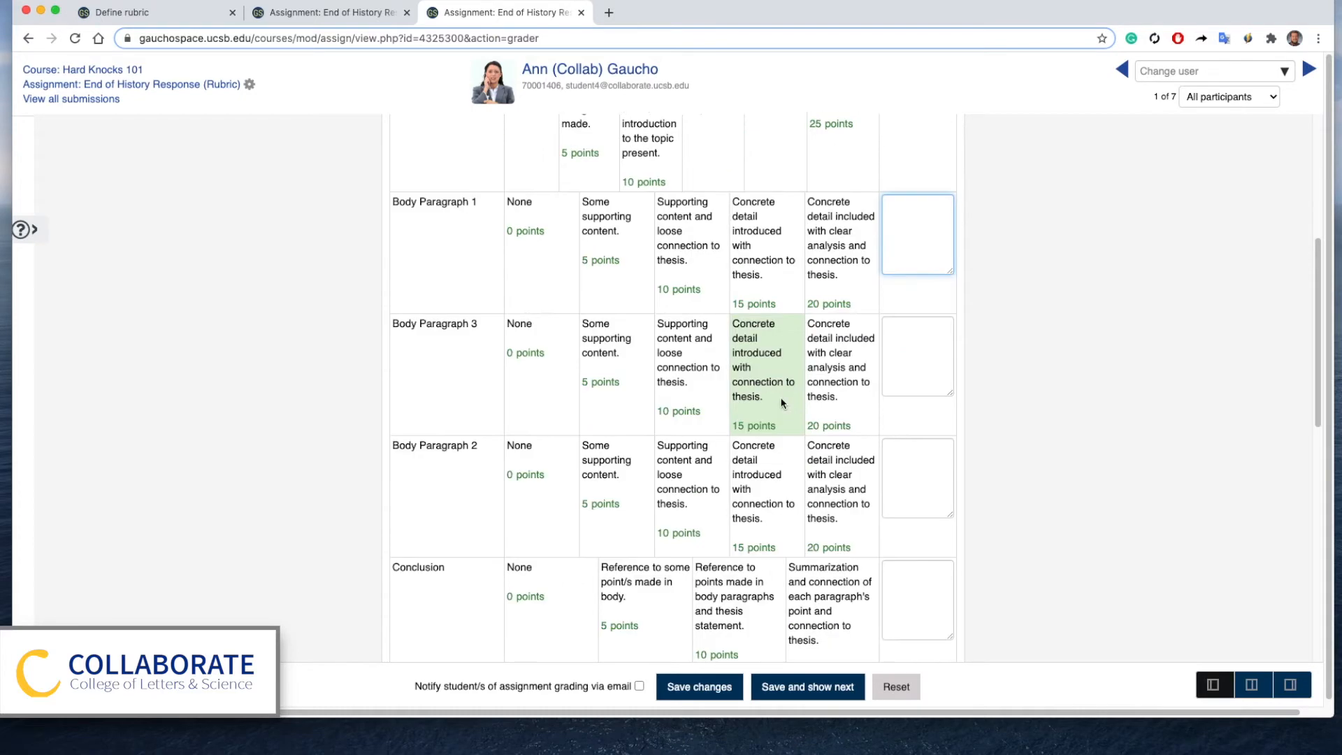
Return to the unfinished rubric, leave it without saving and change Assignment Example's active grading method to Grading guide.
{"action": "left_click", "coordinate": [301, 12]}
{"action": "left_click", "coordinate": [179, 14]}
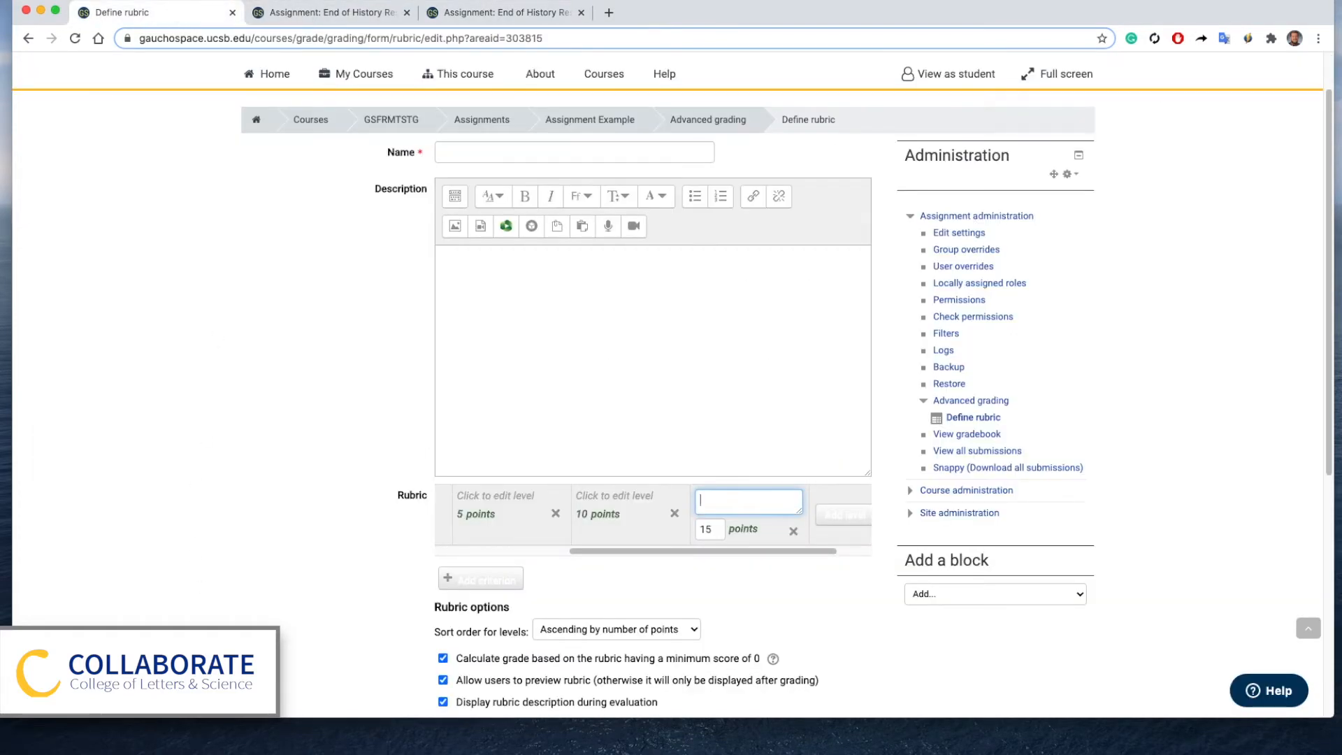
{"action": "scroll", "coordinate": [284, 530], "scroll_direction": "up", "scroll_amount": 2}
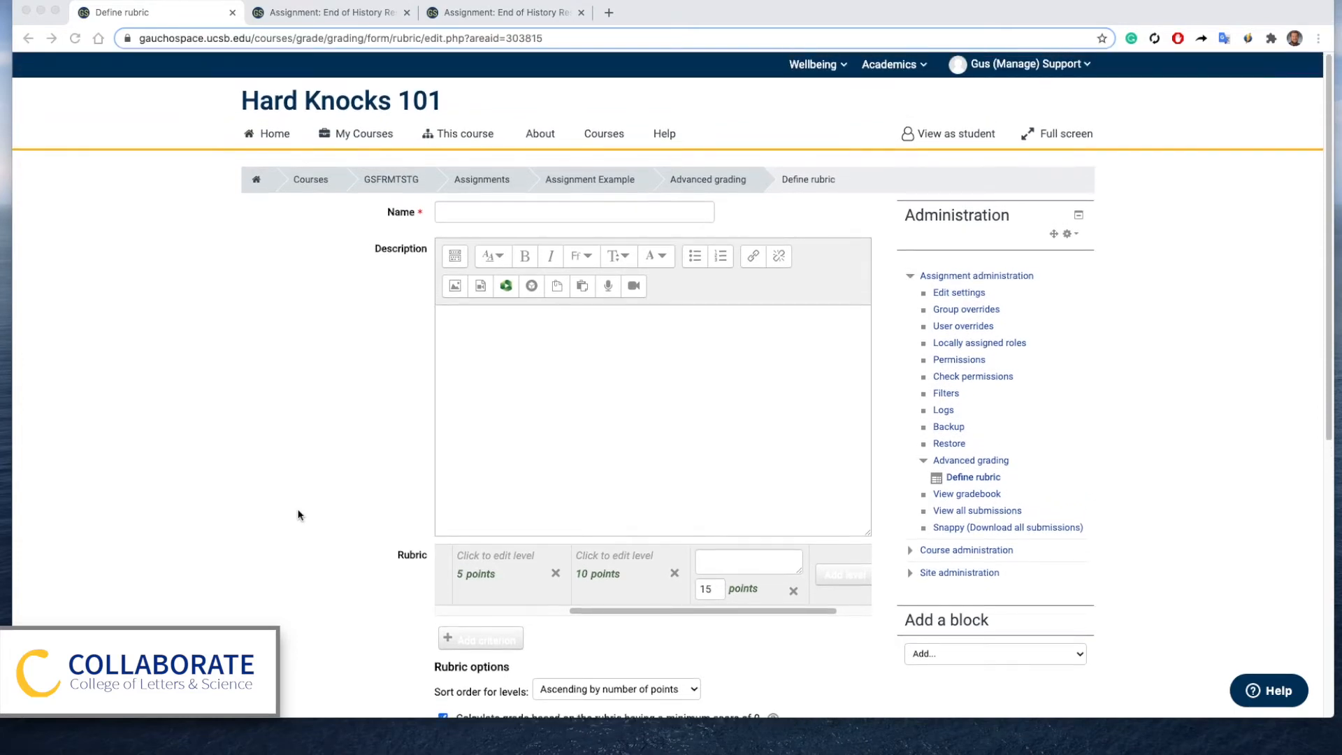
{"action": "left_click", "coordinate": [707, 180]}
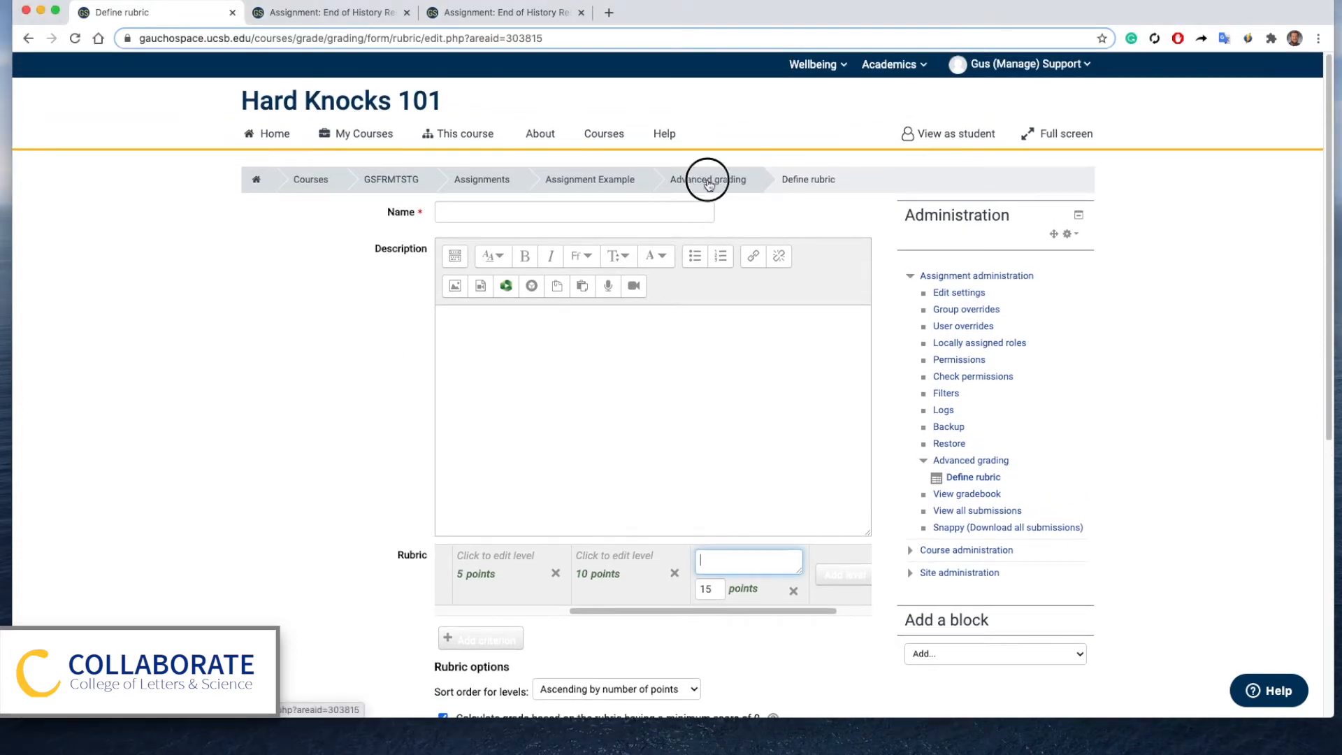
{"action": "left_click", "coordinate": [779, 249]}
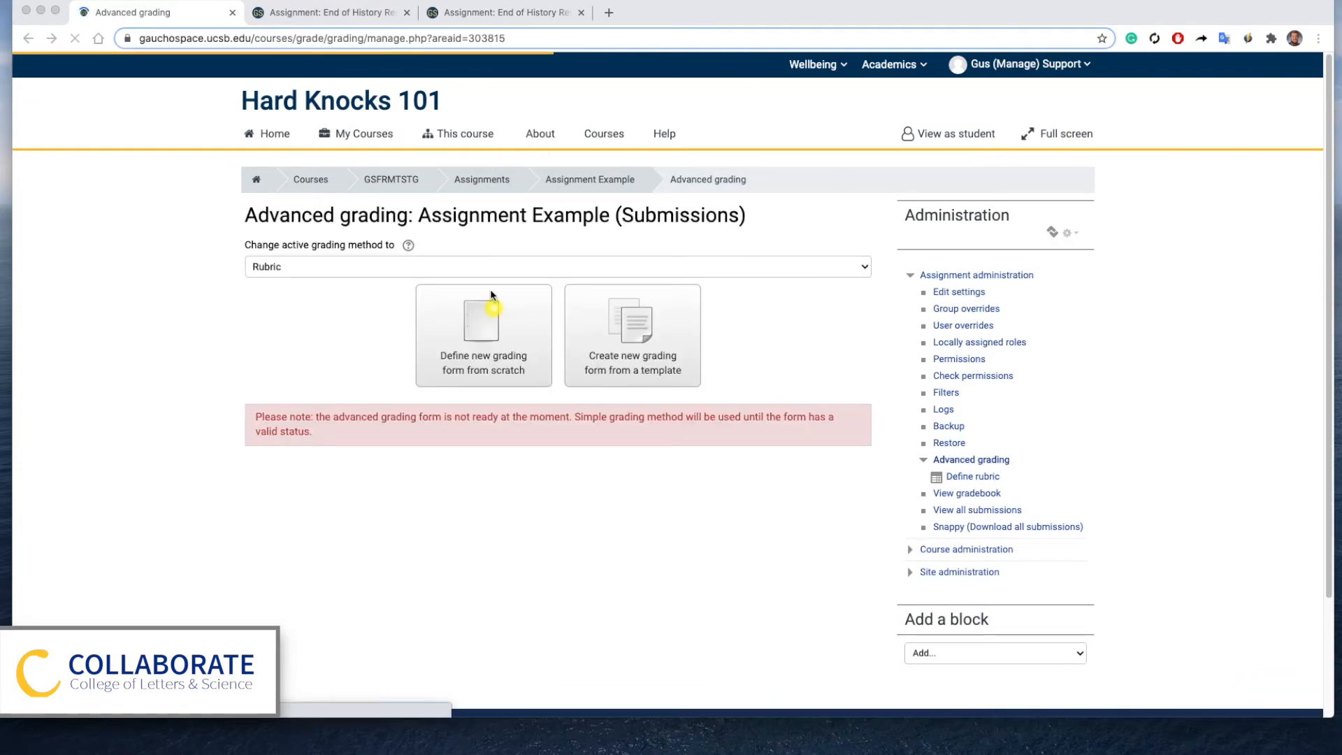
{"action": "left_click", "coordinate": [496, 274]}
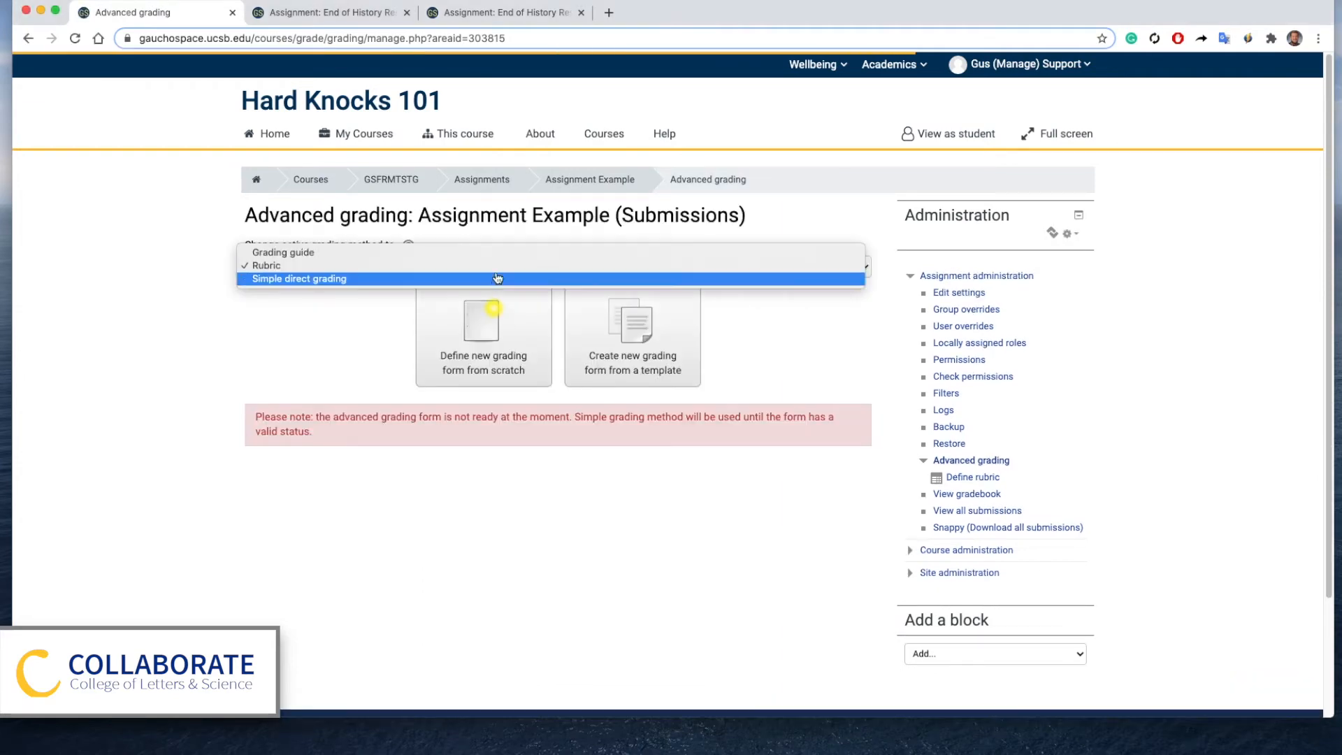
{"action": "left_click", "coordinate": [500, 260]}
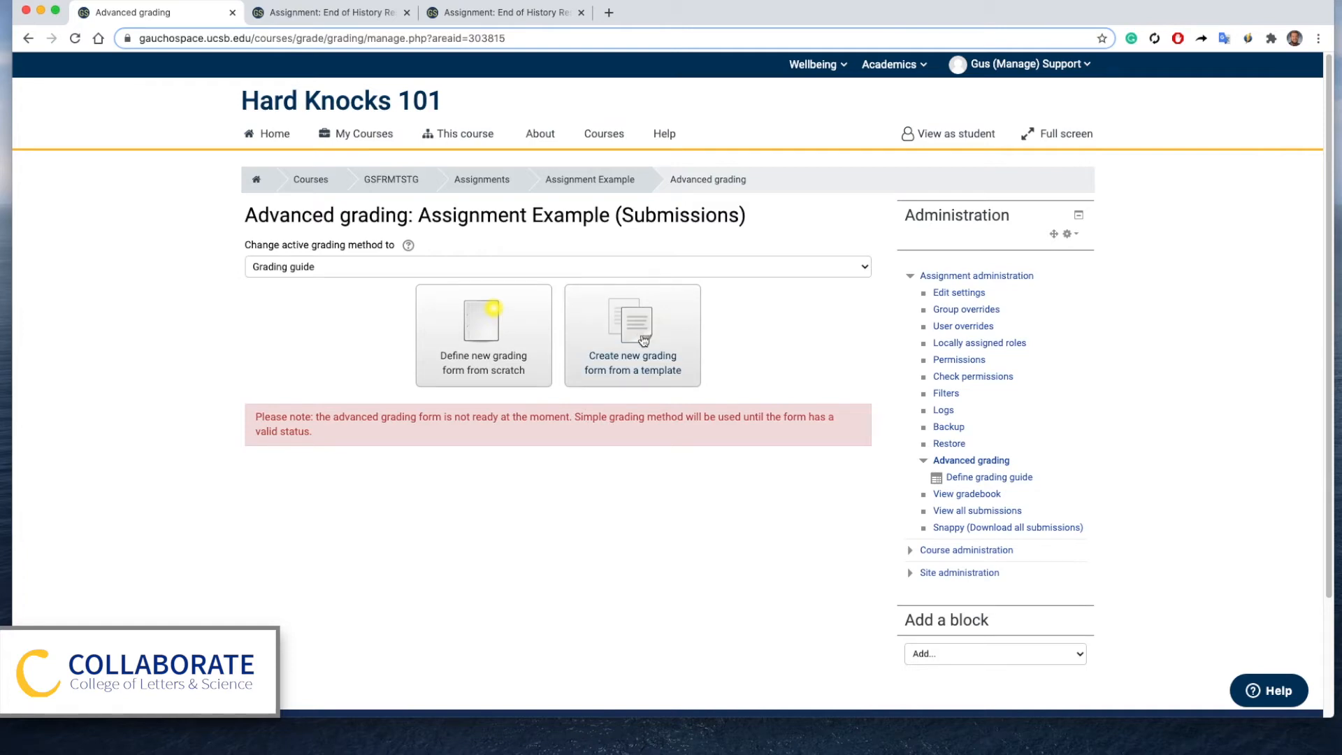
Choose to create the grading form from a template and search the available templates with own forms included.
{"action": "left_click", "coordinate": [632, 359]}
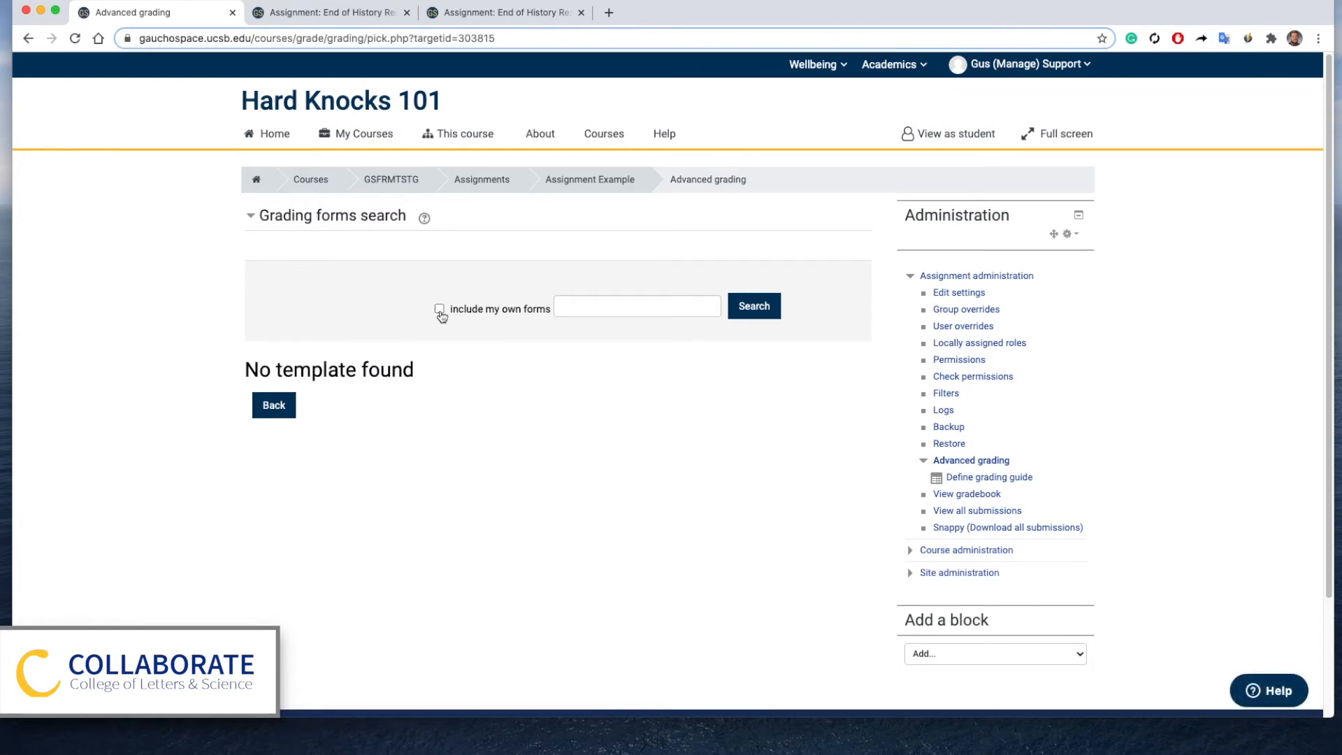
{"action": "left_click", "coordinate": [748, 316]}
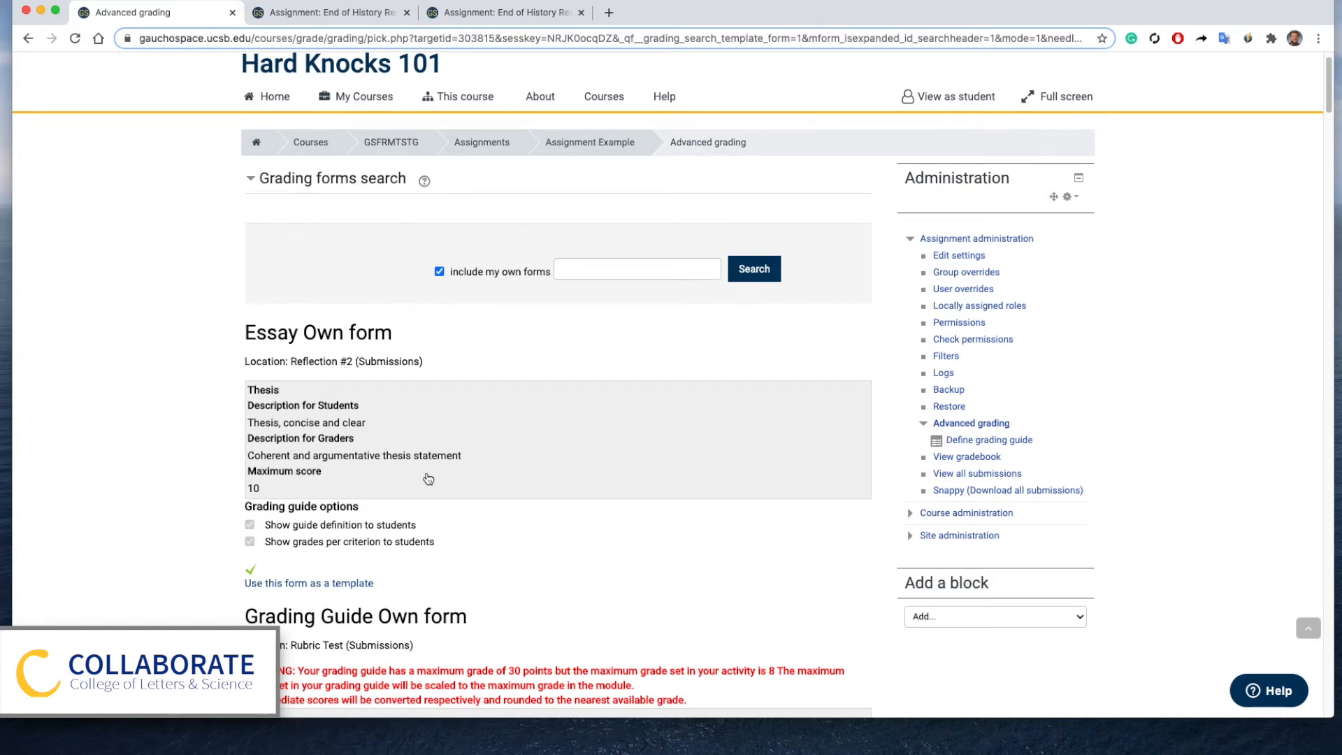
{"action": "scroll", "coordinate": [428, 479], "scroll_direction": "up", "scroll_amount": 1}
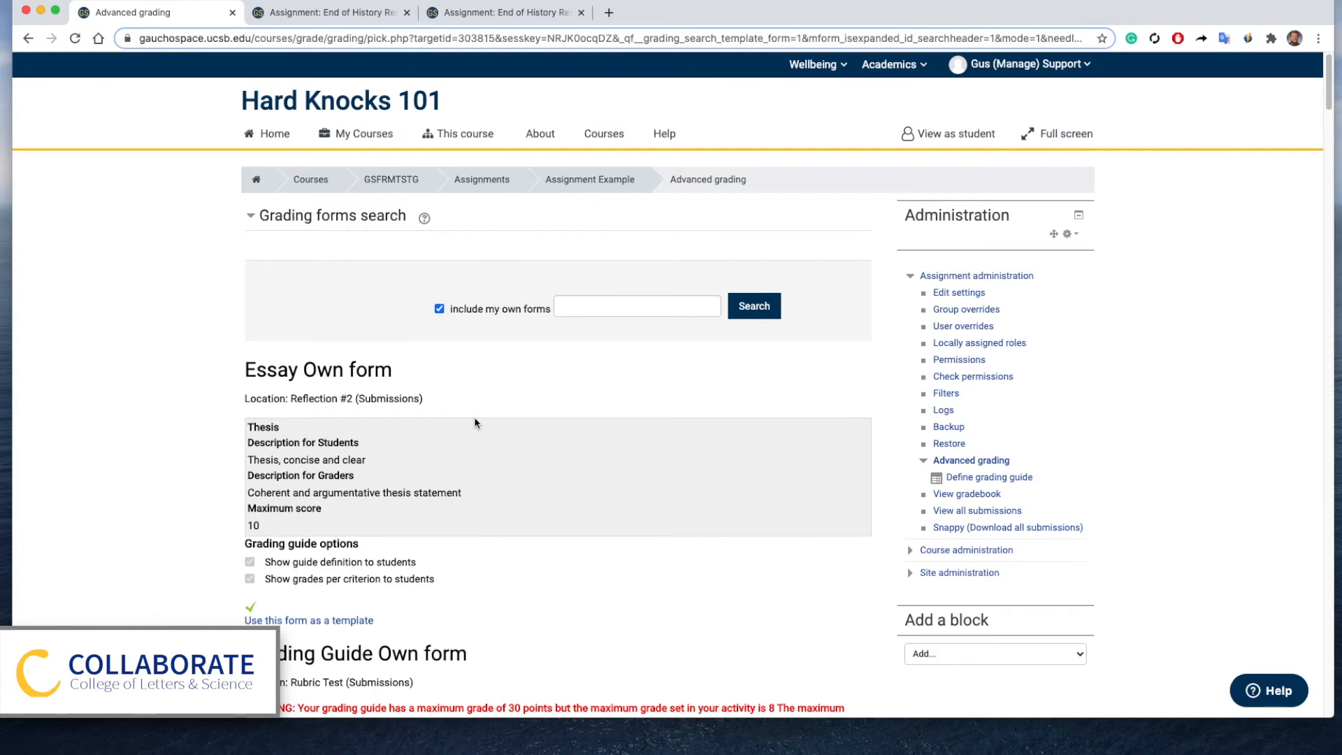
Open the grader for End of History Response (Simple Direct Grading) from the course's Assignments section and advance to the second student's submission.
{"action": "left_click", "coordinate": [482, 180]}
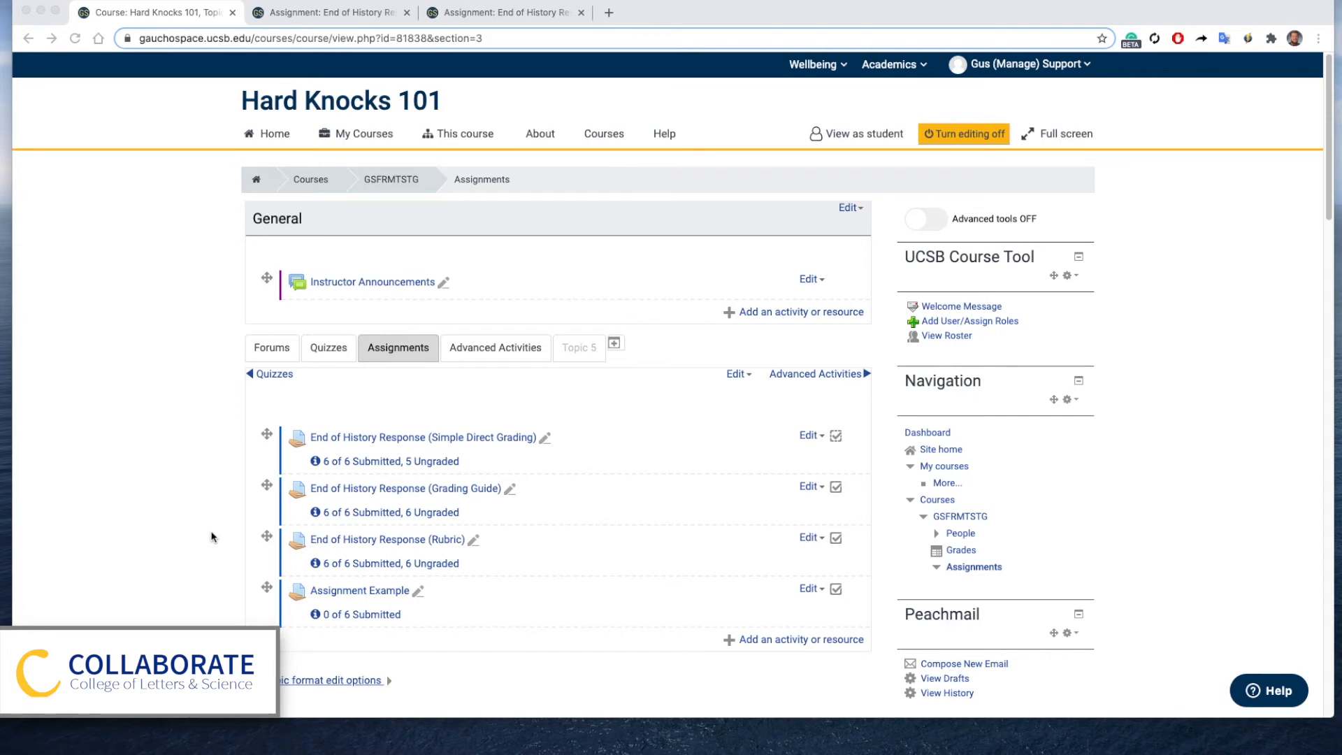
{"action": "left_click", "coordinate": [495, 437]}
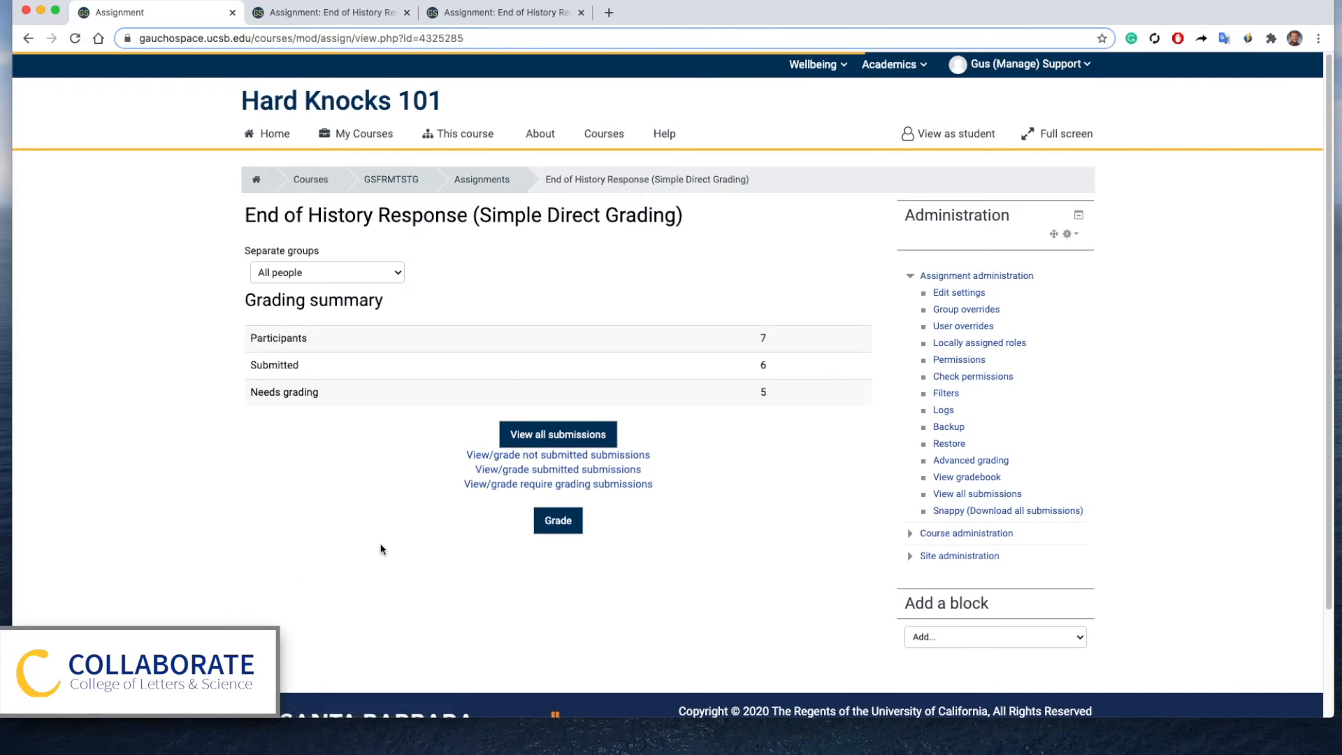
{"action": "left_click", "coordinate": [557, 531]}
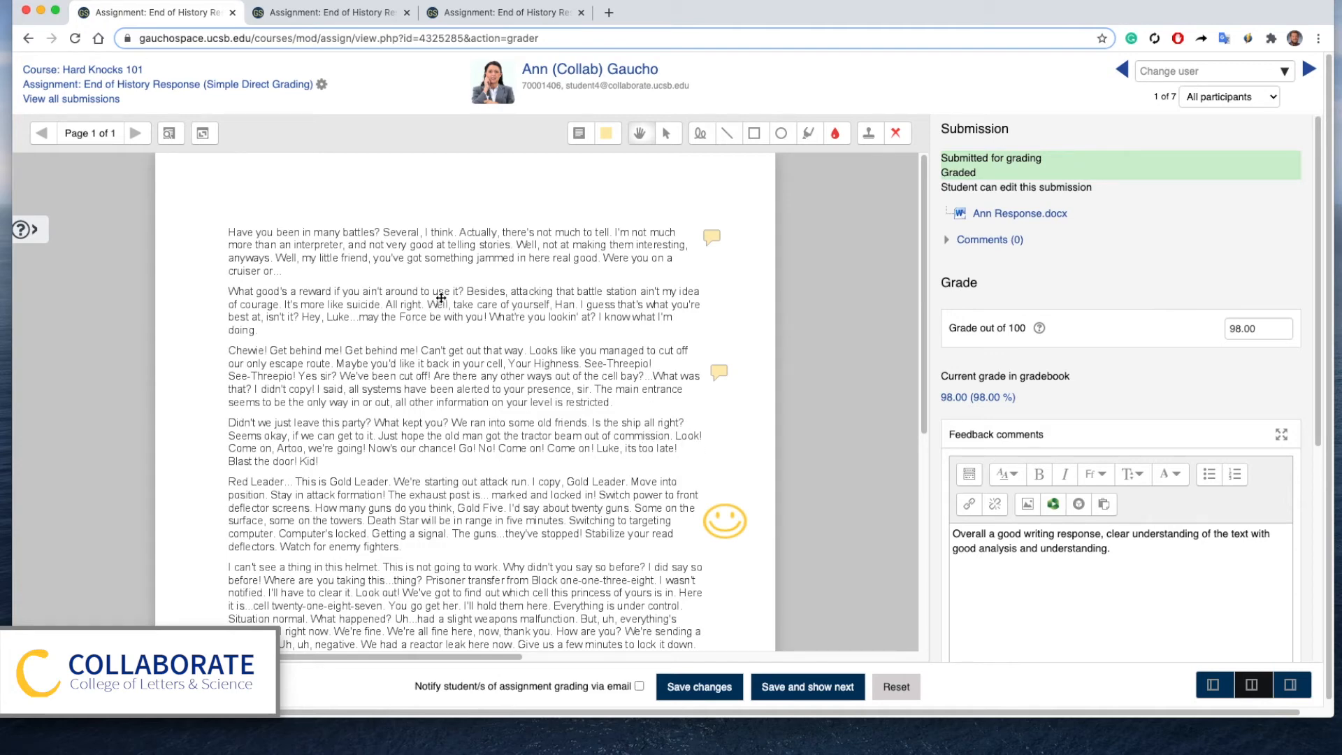
{"action": "left_click", "coordinate": [1308, 73]}
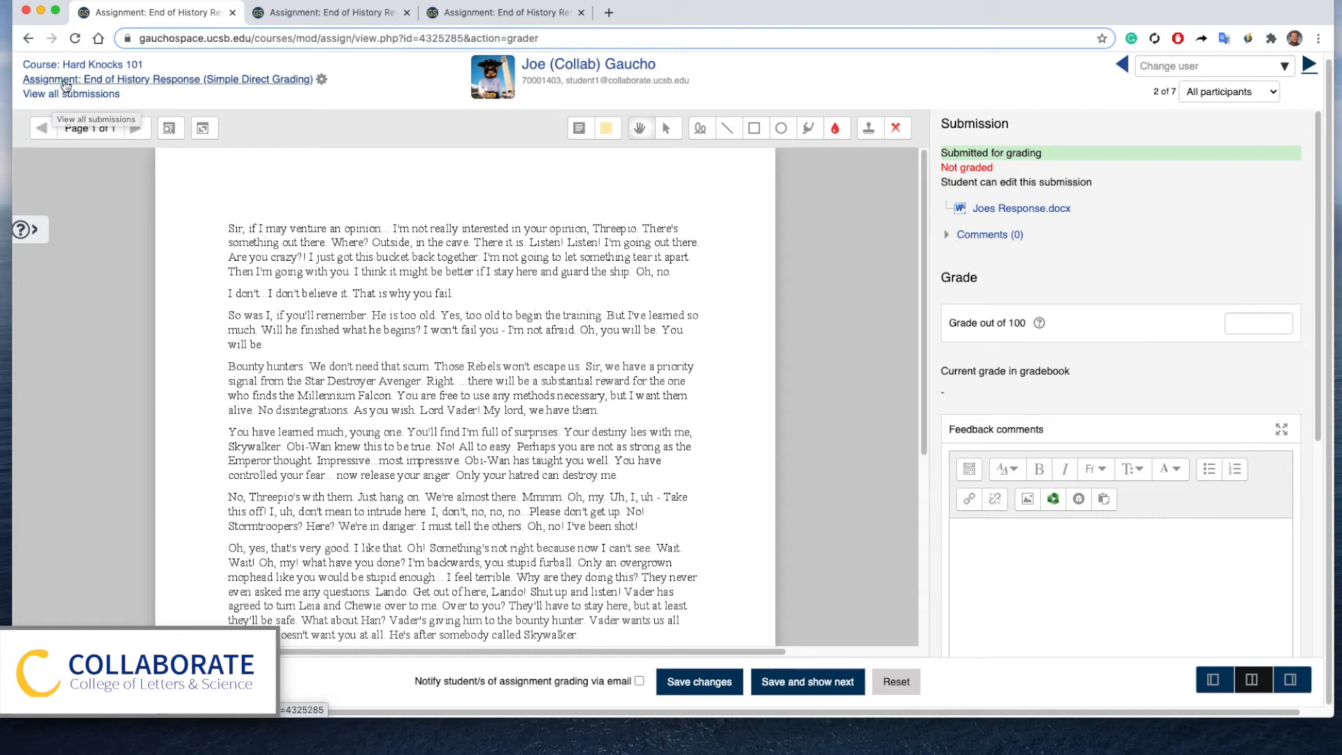
View all submissions of End of History Response (Simple Direct Grading) and review the grading table and its available grading actions.
{"action": "left_click", "coordinate": [66, 85]}
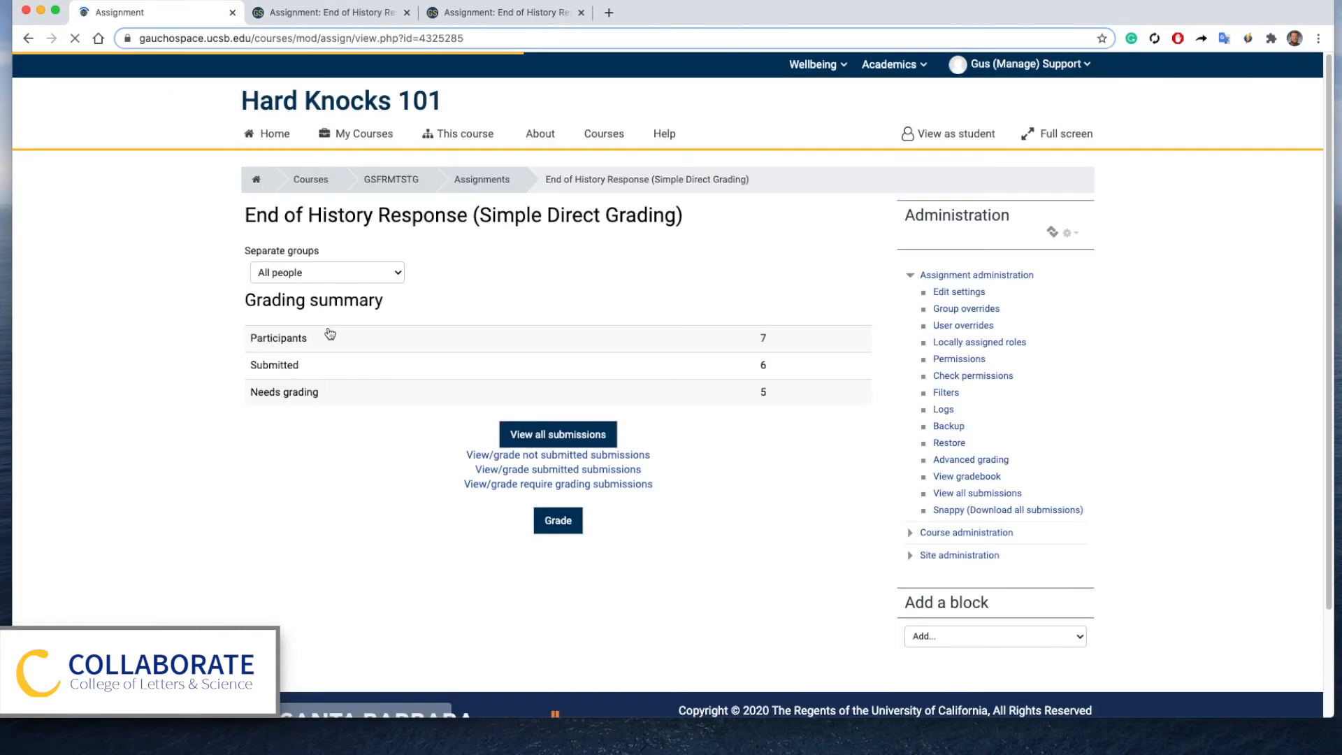
{"action": "left_click", "coordinate": [539, 438]}
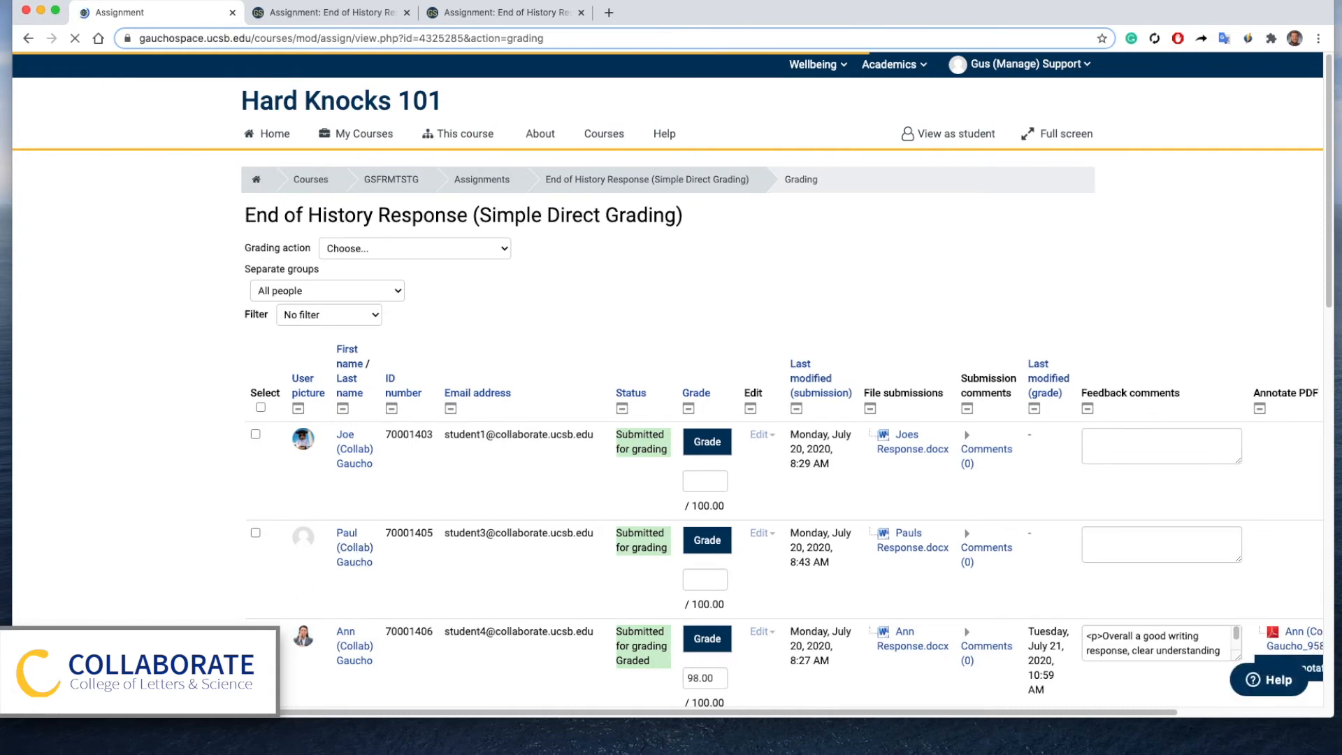
{"action": "scroll", "coordinate": [218, 467], "scroll_direction": "down", "scroll_amount": 2}
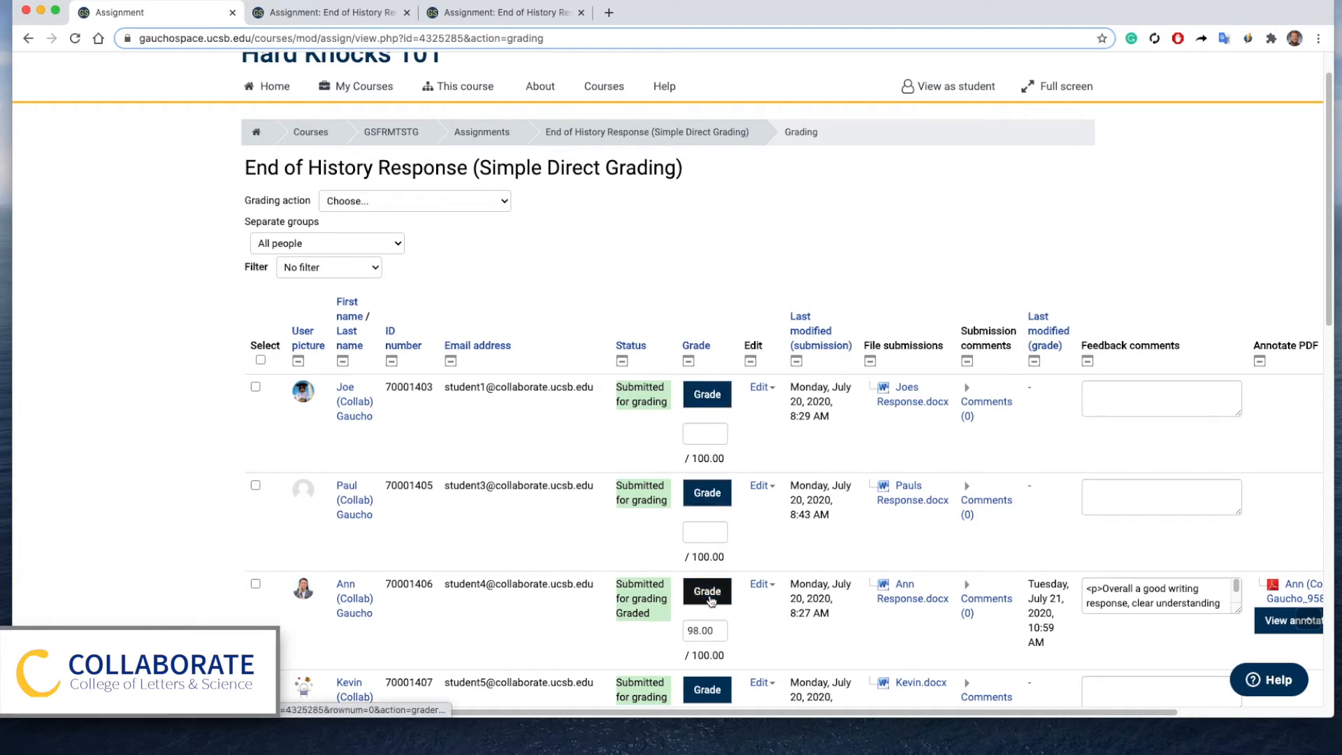
{"action": "scroll", "coordinate": [681, 534], "scroll_direction": "down", "scroll_amount": 1}
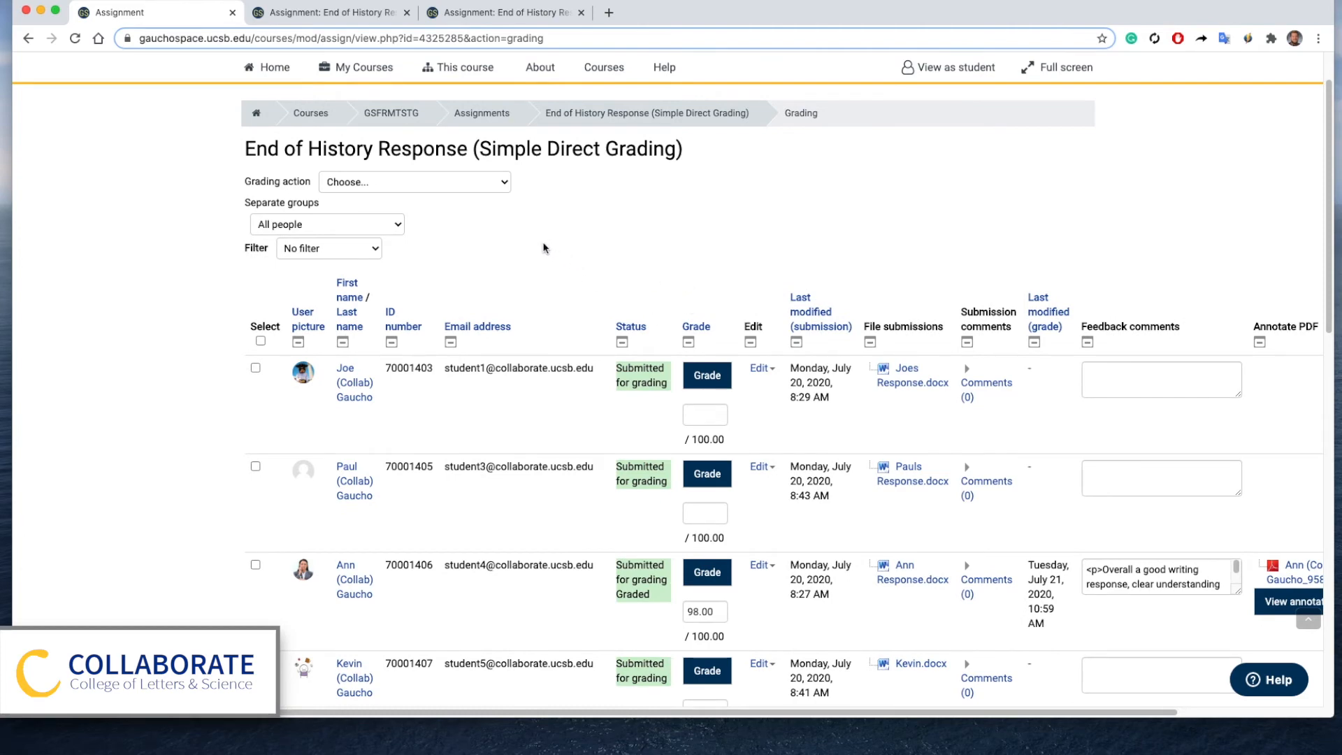
{"action": "scroll", "coordinate": [517, 258], "scroll_direction": "up", "scroll_amount": 1}
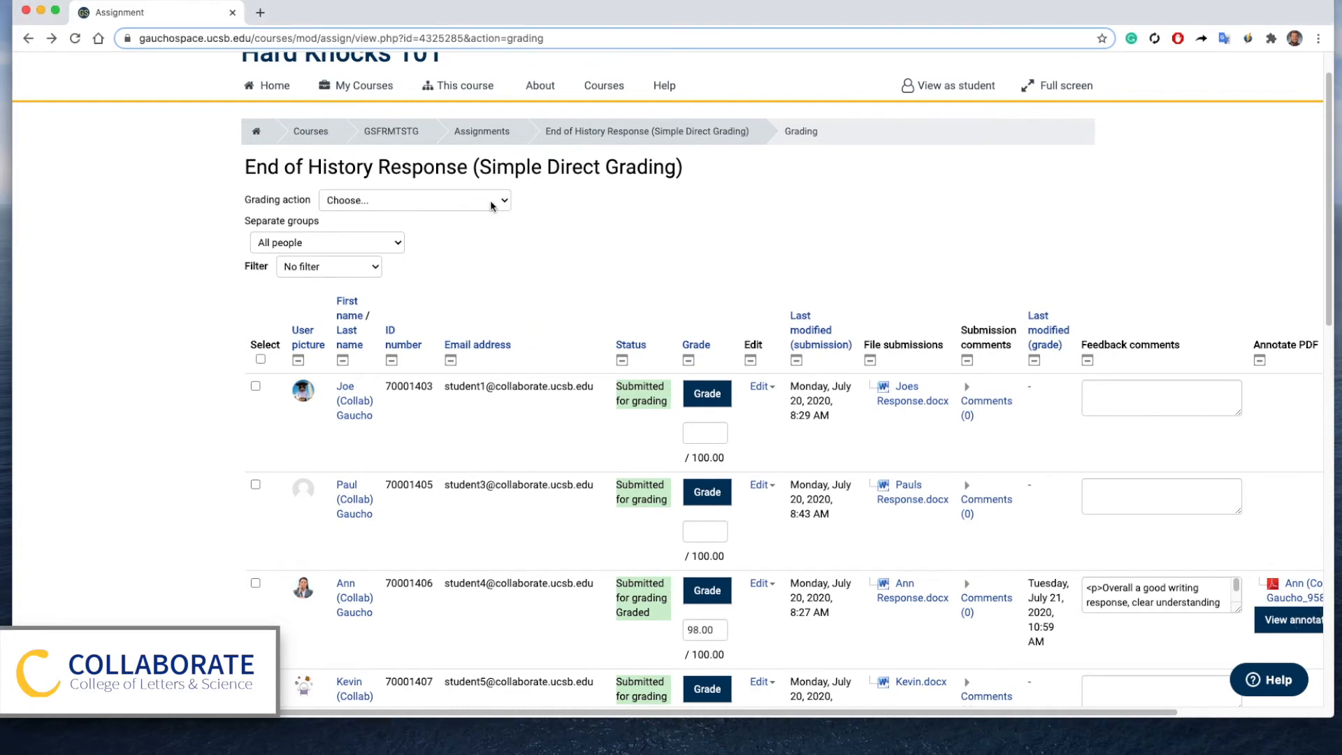
{"action": "left_click", "coordinate": [494, 204]}
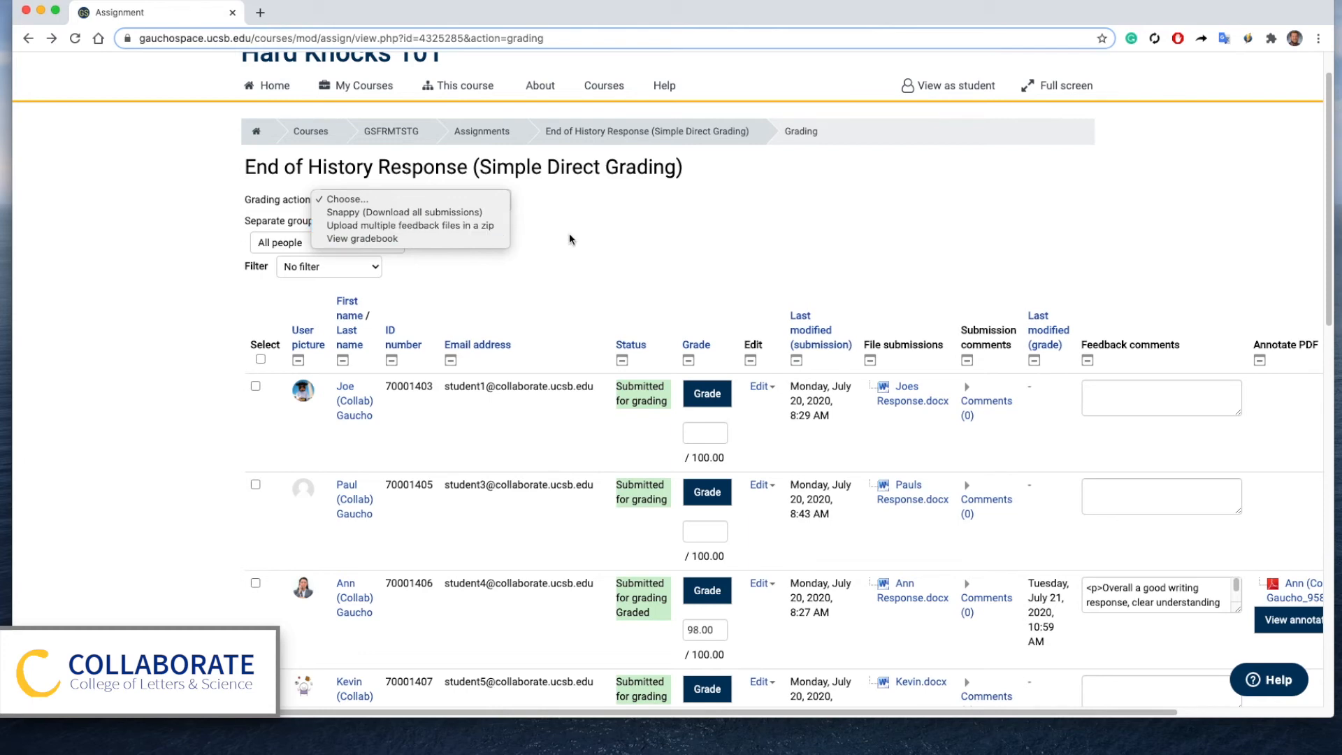
{"action": "left_click", "coordinate": [587, 241]}
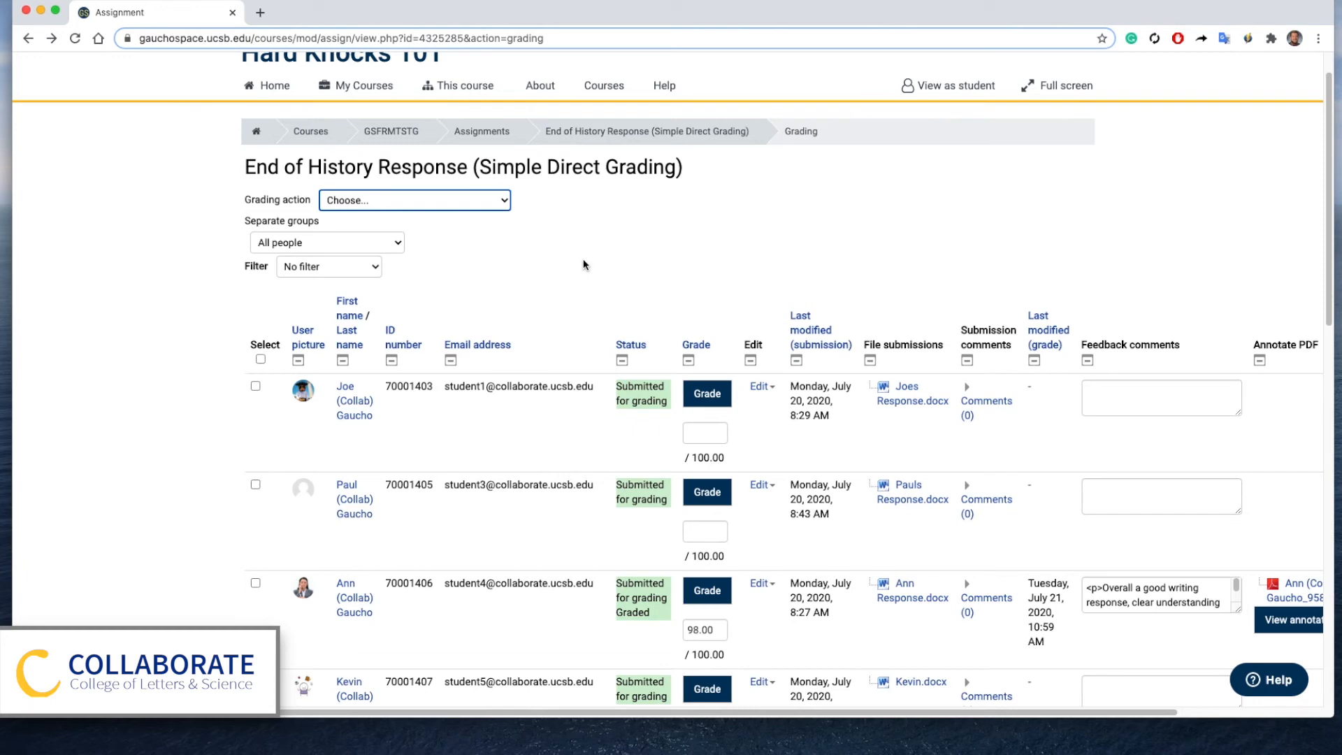
Open the grader for End of History Response (Grading Guide) from the Assignments section and examine the Thesis and Body Parag 1 criteria.
{"action": "left_click", "coordinate": [479, 137]}
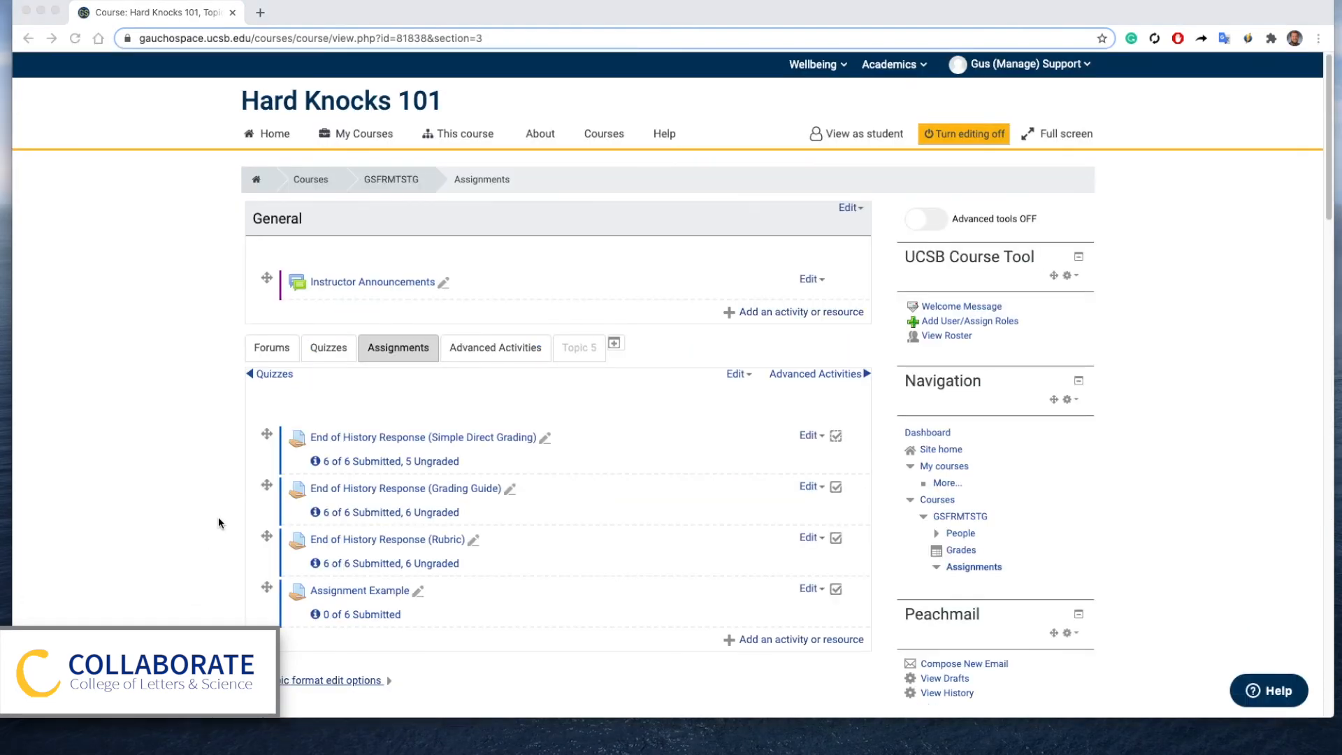
{"action": "left_click", "coordinate": [356, 488]}
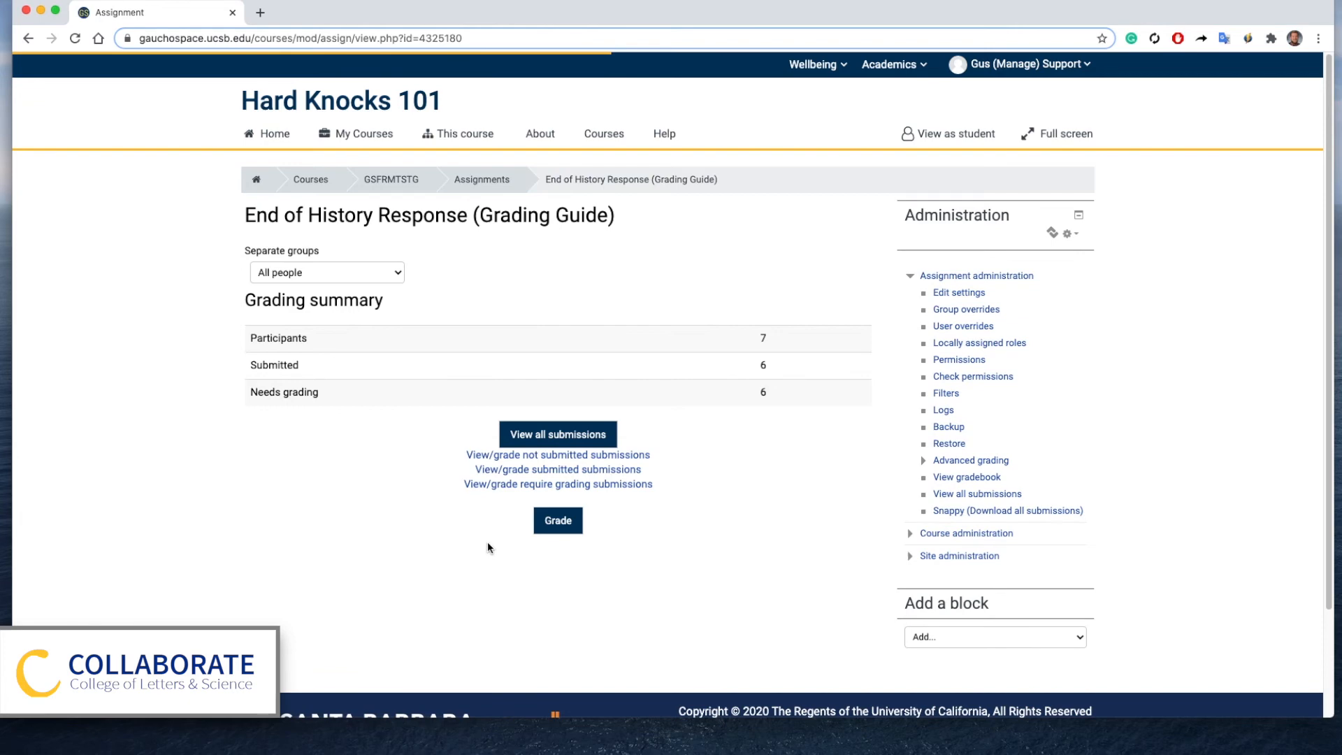
{"action": "left_click", "coordinate": [556, 534]}
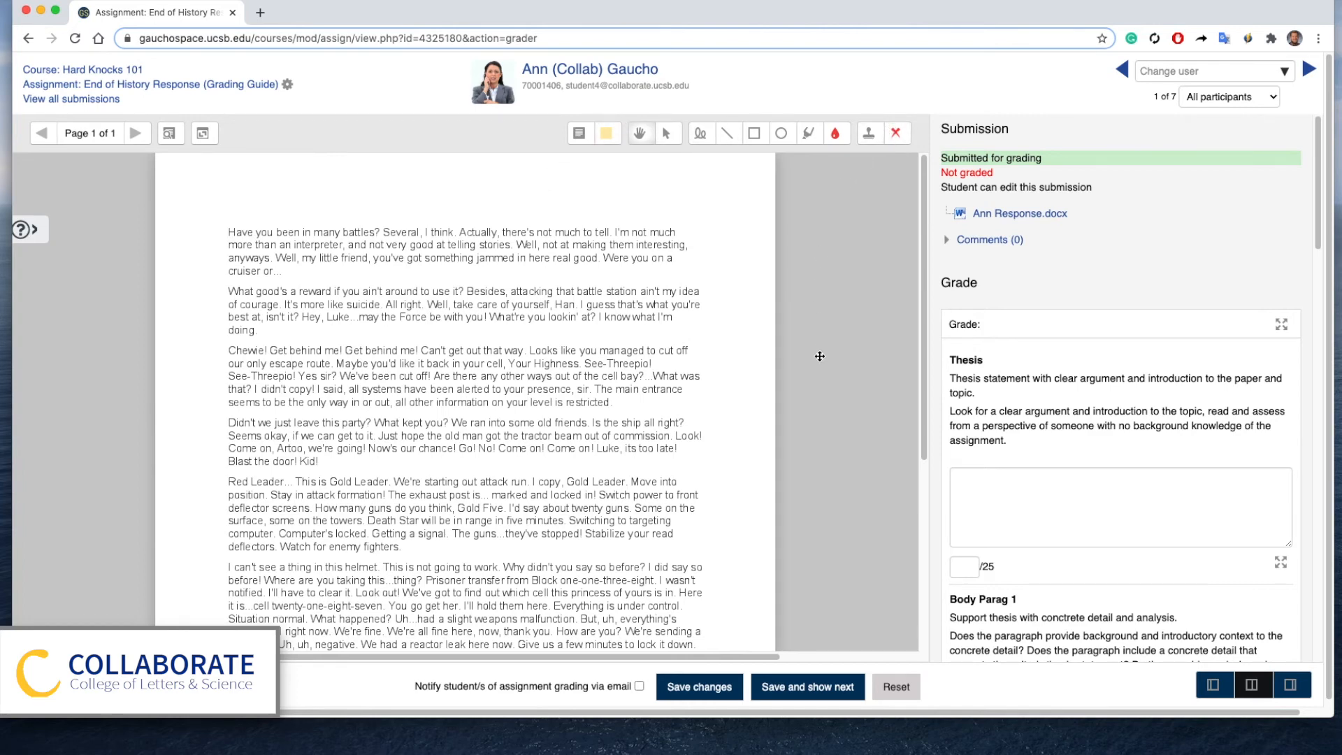
{"action": "scroll", "coordinate": [967, 482], "scroll_direction": "down", "scroll_amount": 1}
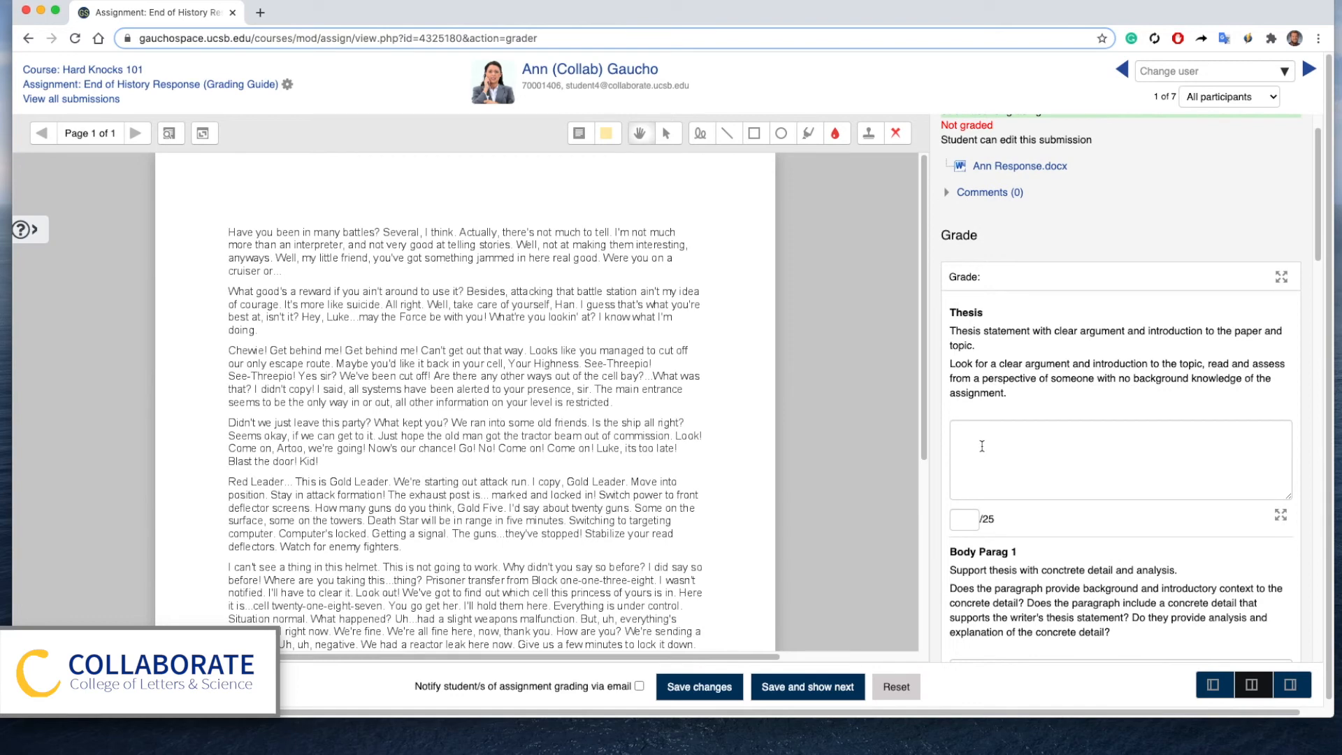
{"action": "scroll", "coordinate": [982, 445], "scroll_direction": "down", "scroll_amount": 1}
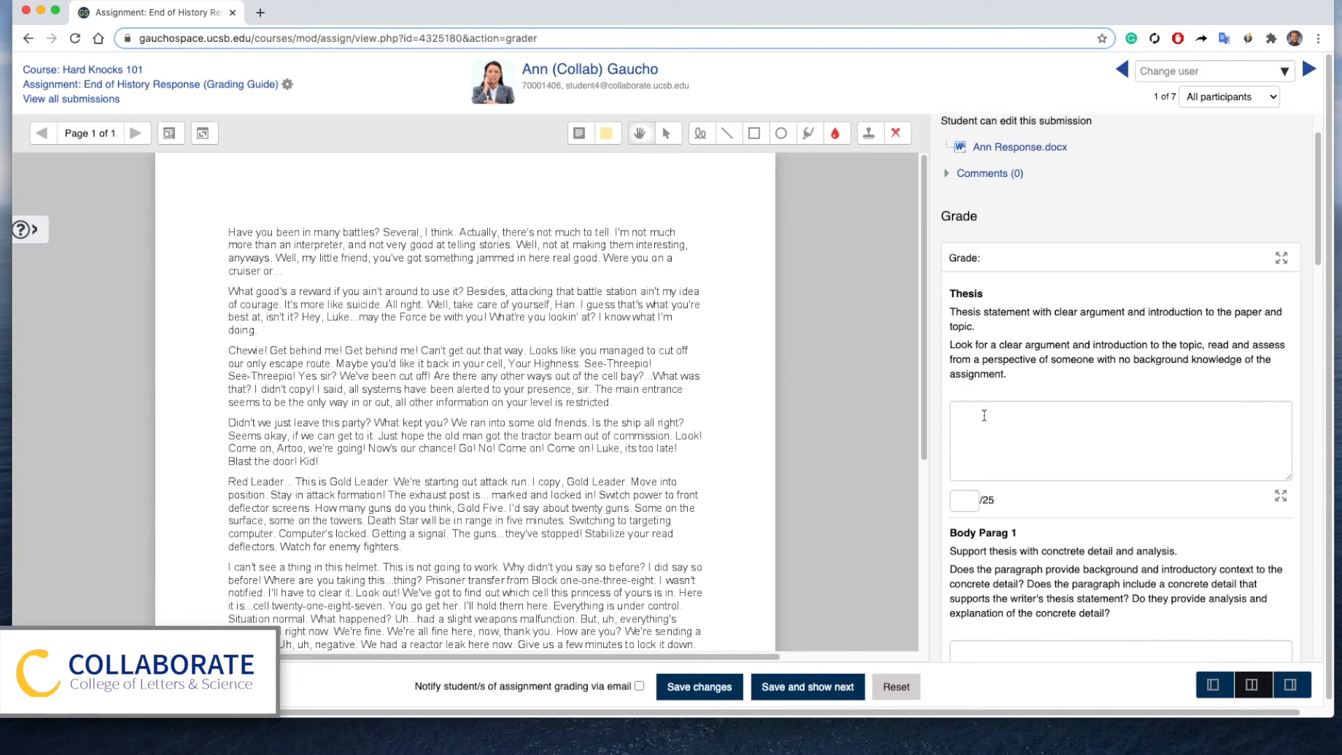
Activate the Thesis comment and score fields in the grading guide, and review the criteria that follow.
{"action": "left_click", "coordinate": [984, 415]}
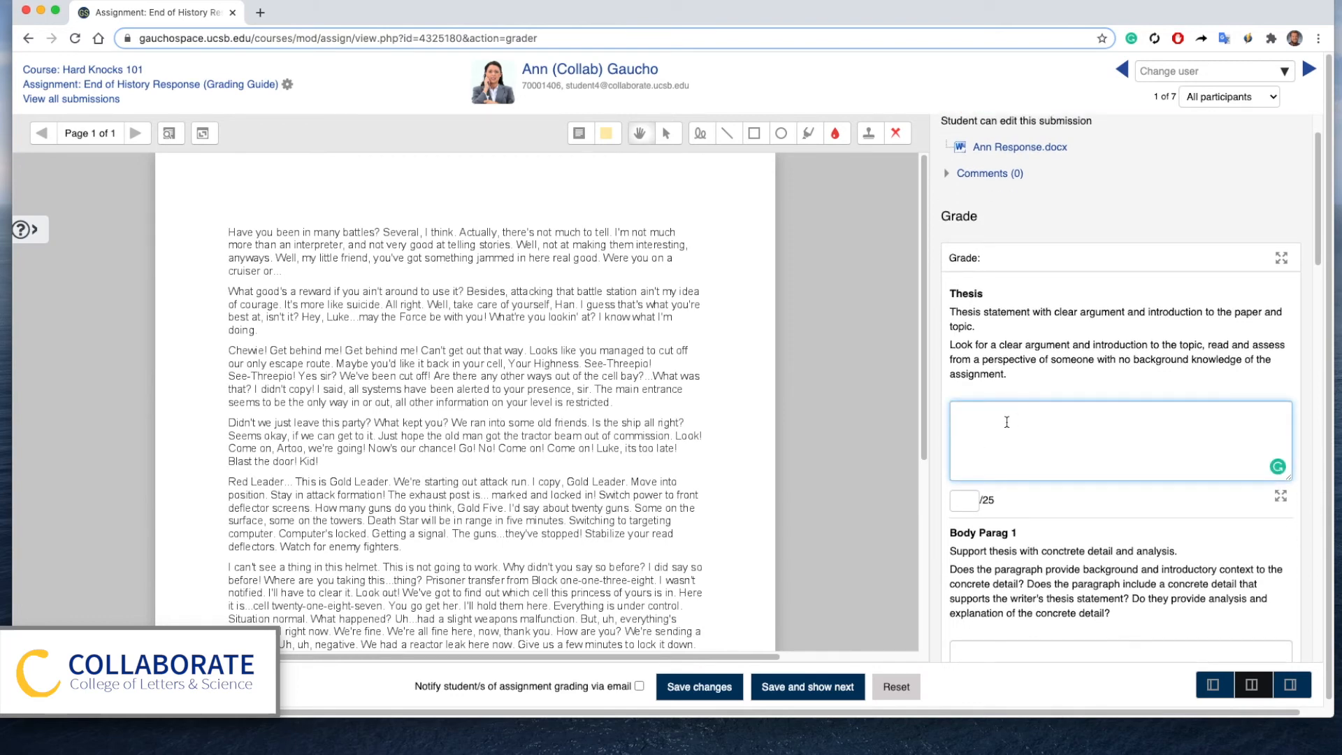
{"action": "scroll", "coordinate": [989, 431], "scroll_direction": "down", "scroll_amount": 1}
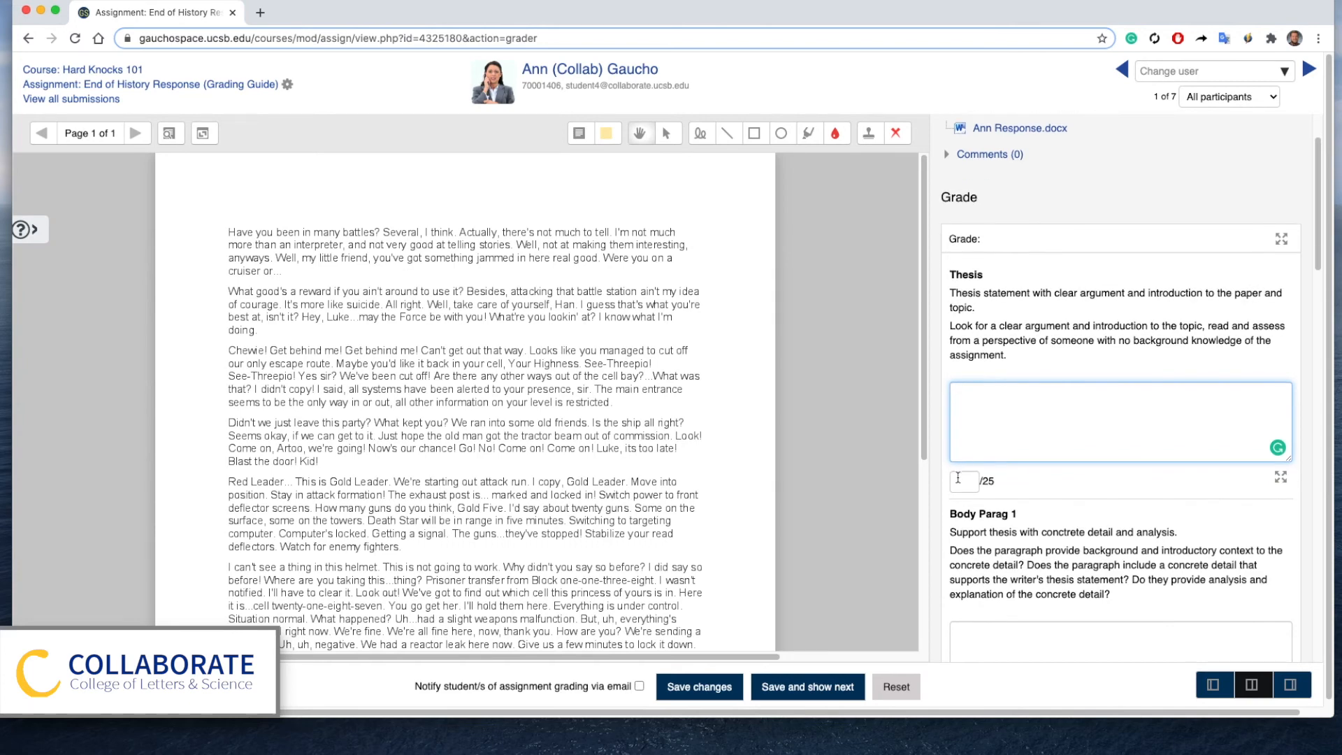
{"action": "left_click", "coordinate": [959, 482]}
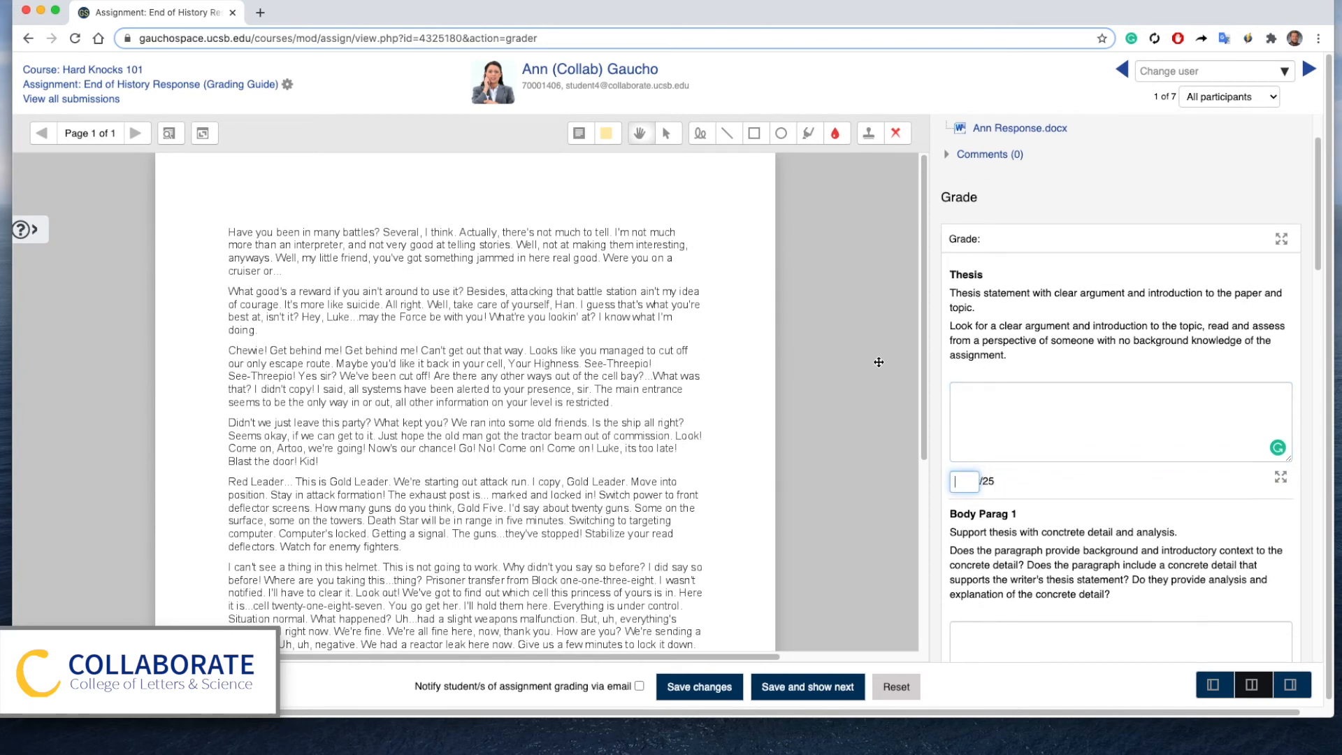
{"action": "scroll", "coordinate": [979, 430], "scroll_direction": "down", "scroll_amount": 5}
{"action": "scroll", "coordinate": [980, 430], "scroll_direction": "down", "scroll_amount": 2}
{"action": "scroll", "coordinate": [979, 433], "scroll_direction": "up", "scroll_amount": 6}
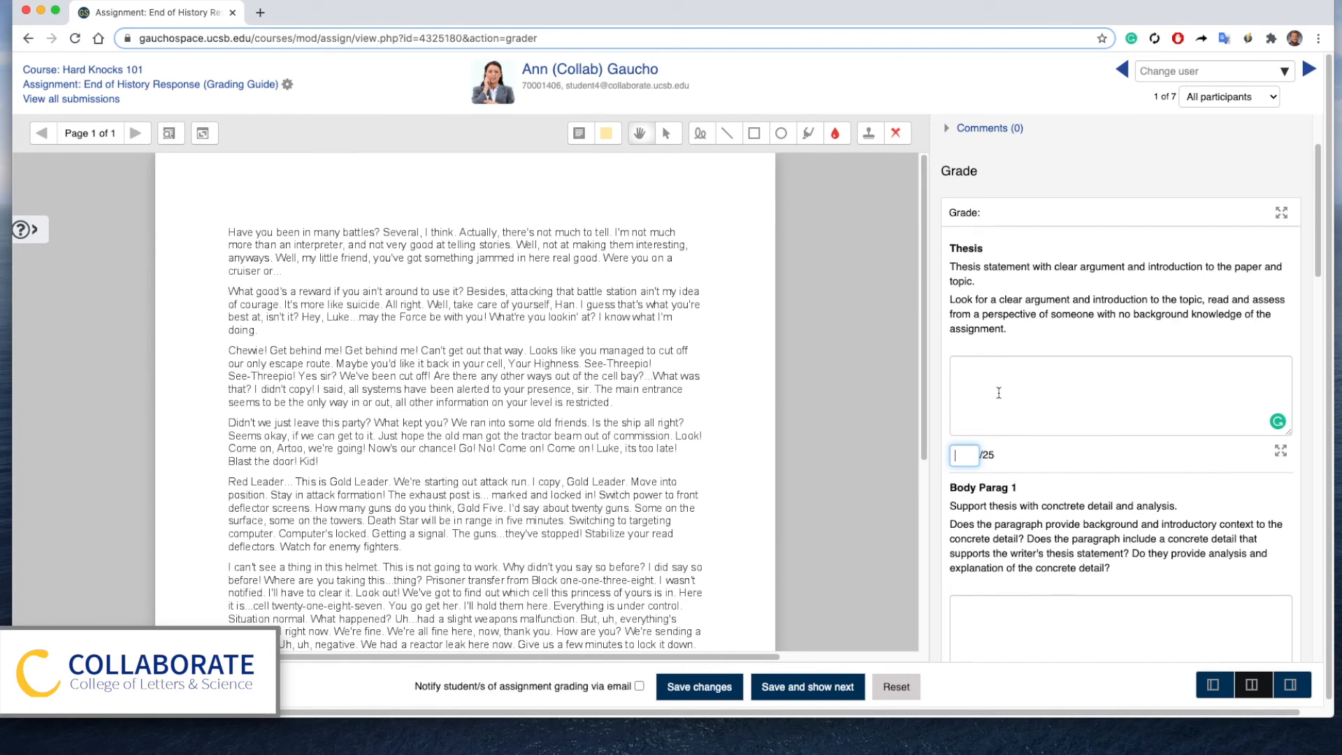
Enlarge the grading guide in its own window, review the body paragraph criteria, and shrink it back.
{"action": "left_click", "coordinate": [1281, 217]}
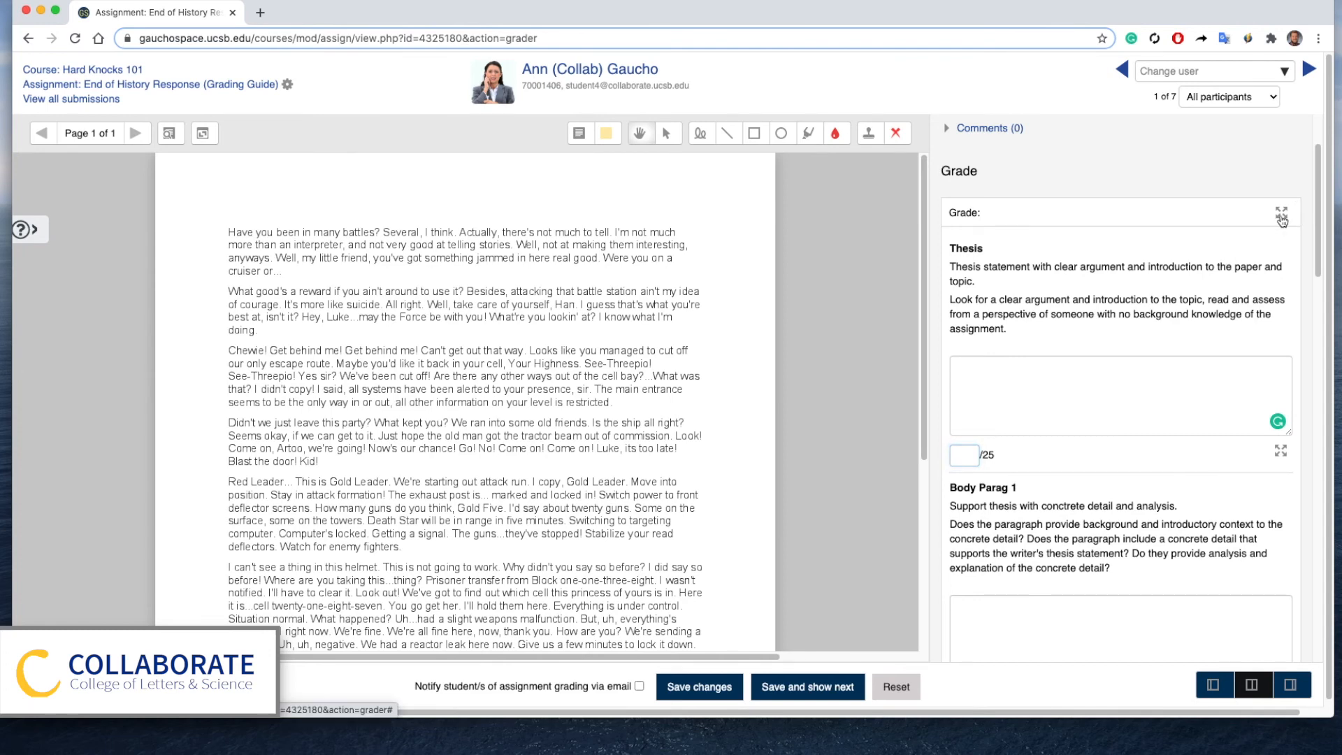
{"action": "scroll", "coordinate": [580, 405], "scroll_direction": "down", "scroll_amount": 3}
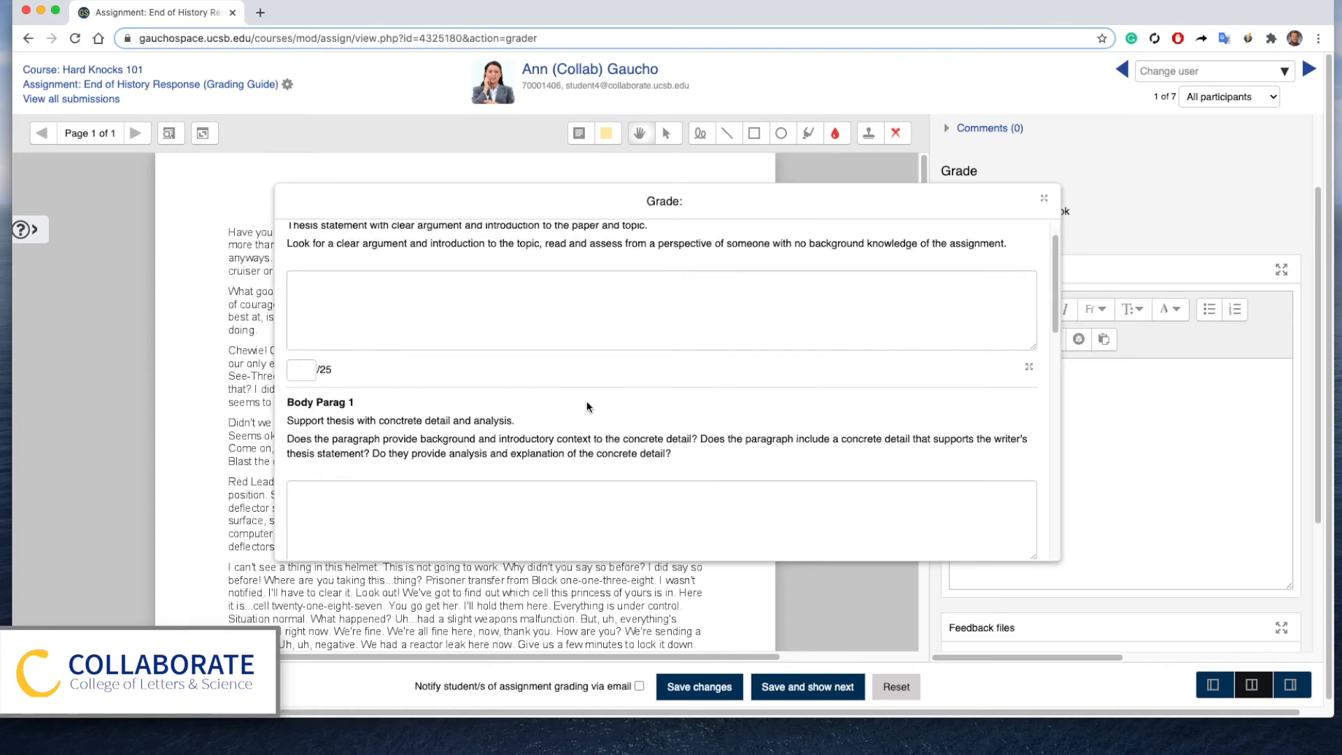
{"action": "scroll", "coordinate": [590, 392], "scroll_direction": "down", "scroll_amount": 5}
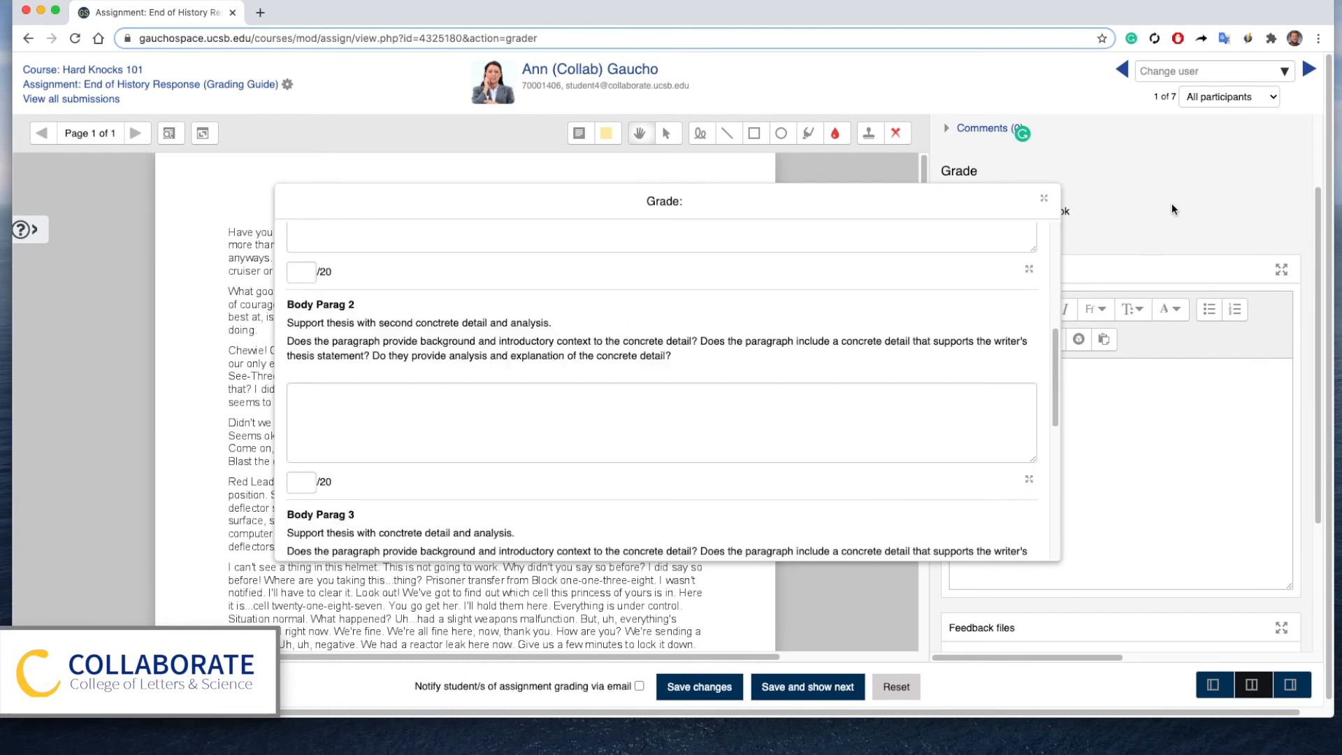
{"action": "left_click", "coordinate": [1044, 200]}
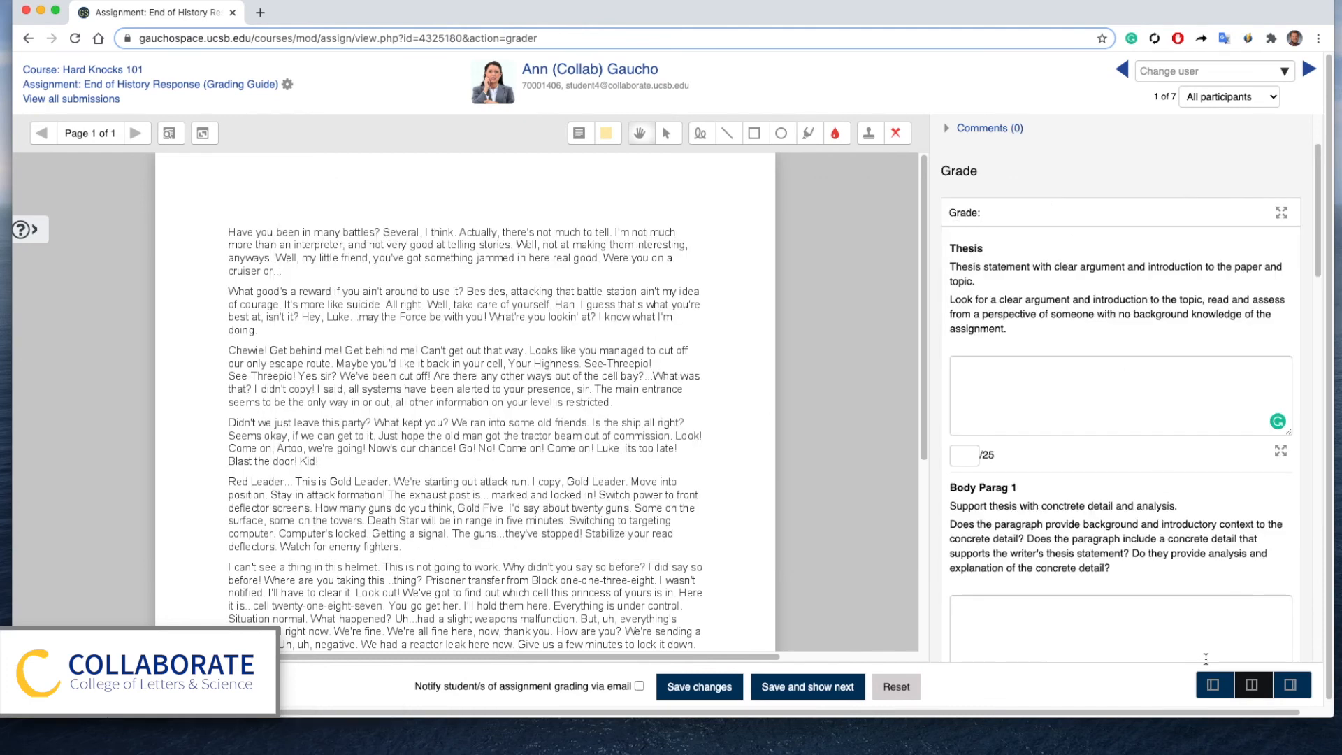
Collapse the review panel to examine the grading guide without the document, and restore the split view.
{"action": "left_click", "coordinate": [1212, 687]}
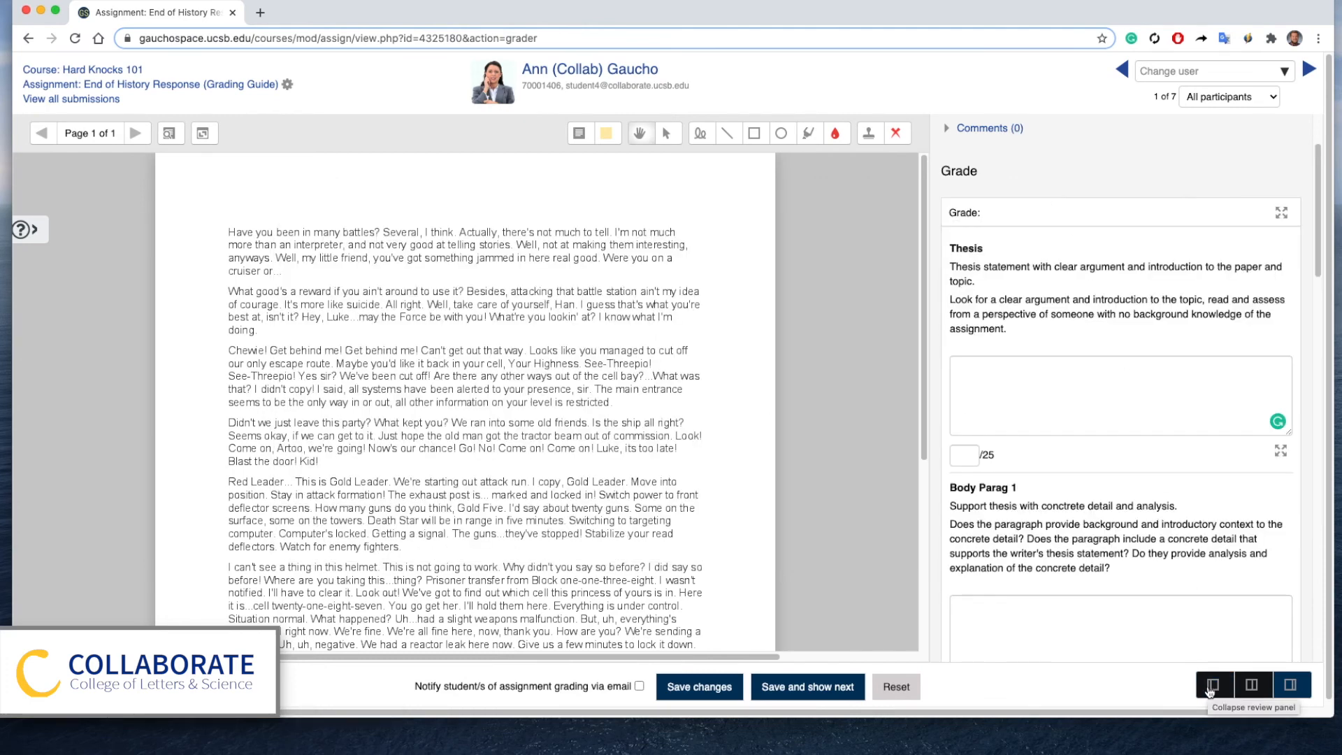
{"action": "scroll", "coordinate": [771, 392], "scroll_direction": "down", "scroll_amount": 7}
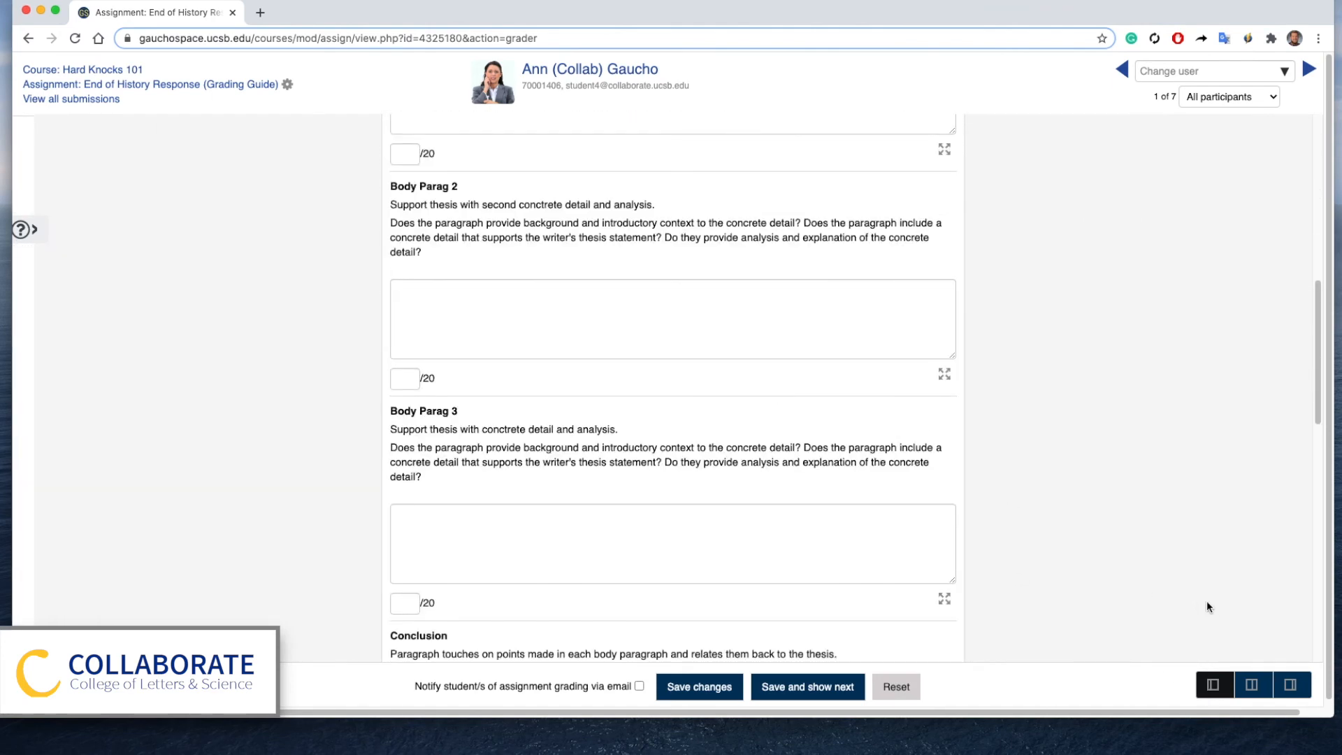
{"action": "scroll", "coordinate": [1231, 601], "scroll_direction": "down", "scroll_amount": 1}
{"action": "left_click", "coordinate": [1253, 684]}
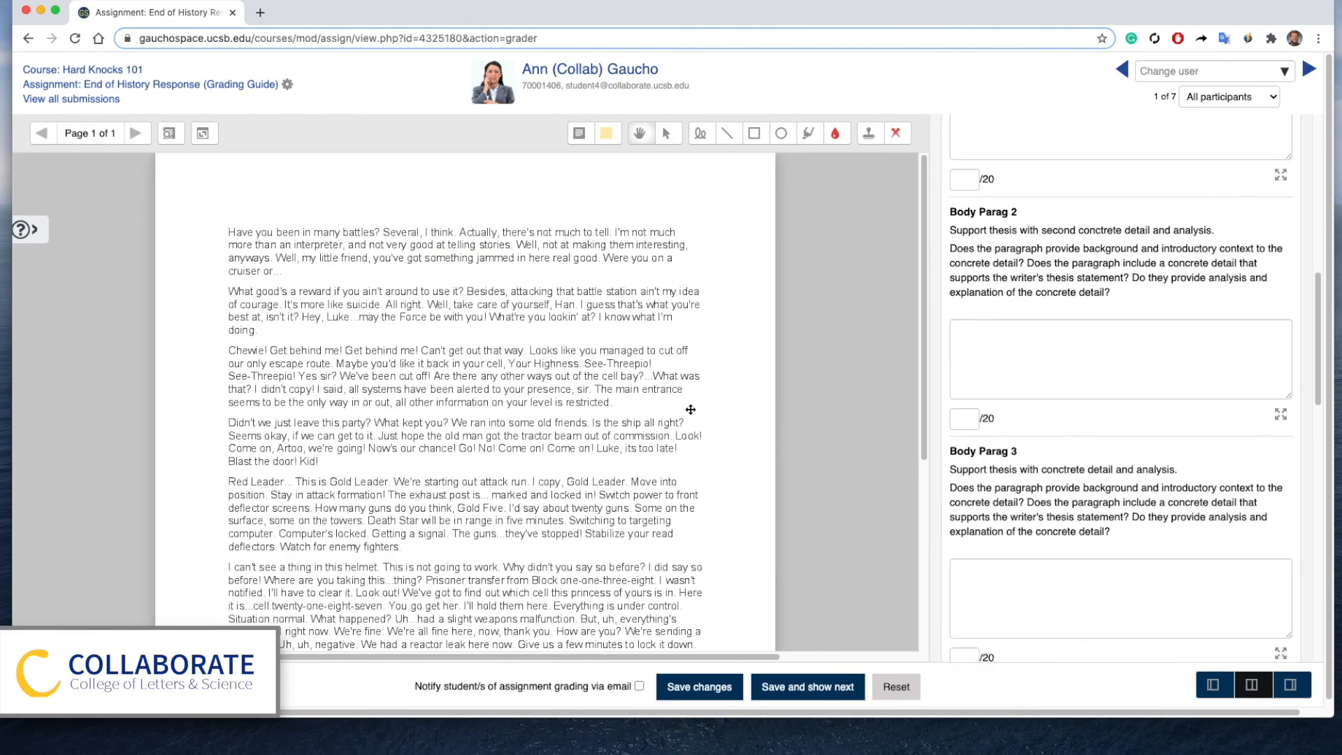
Return to the Hard Knocks 101 course and open the grader for End of History Response (Rubric).
{"action": "left_click", "coordinate": [52, 71]}
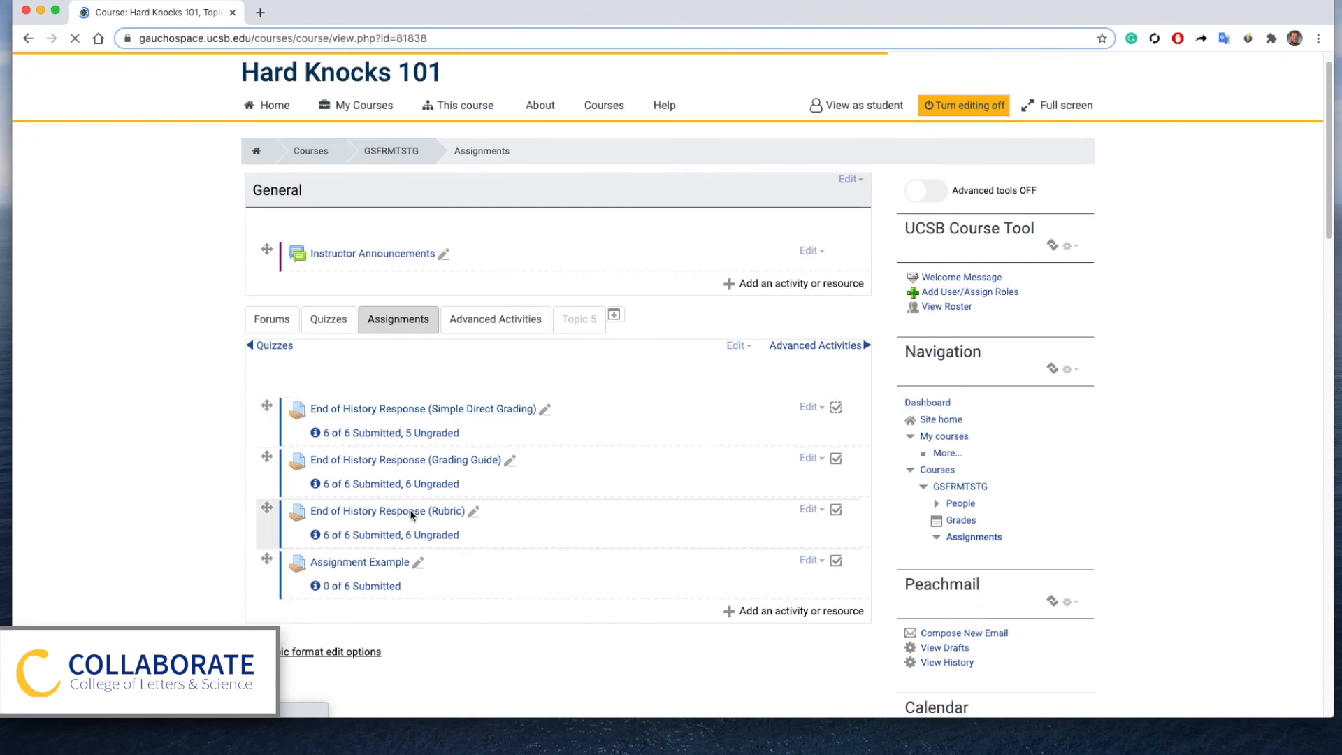
{"action": "left_click", "coordinate": [410, 512]}
{"action": "left_click", "coordinate": [563, 520]}
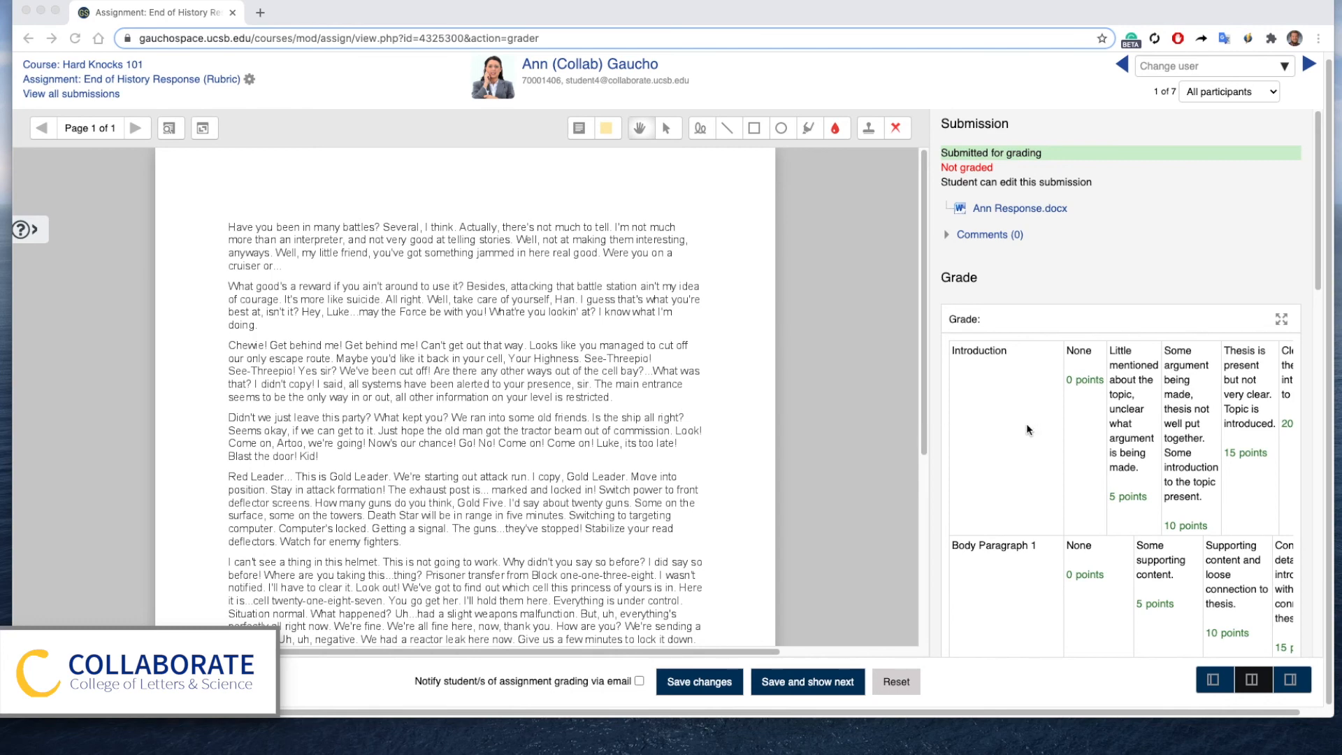
Select the 20-point levels for Introduction, Body Paragraph 3 and Body Paragraph 1 in the rubric, and activate the Introduction remark field.
{"action": "scroll", "coordinate": [1056, 415], "scroll_direction": "down", "scroll_amount": 3}
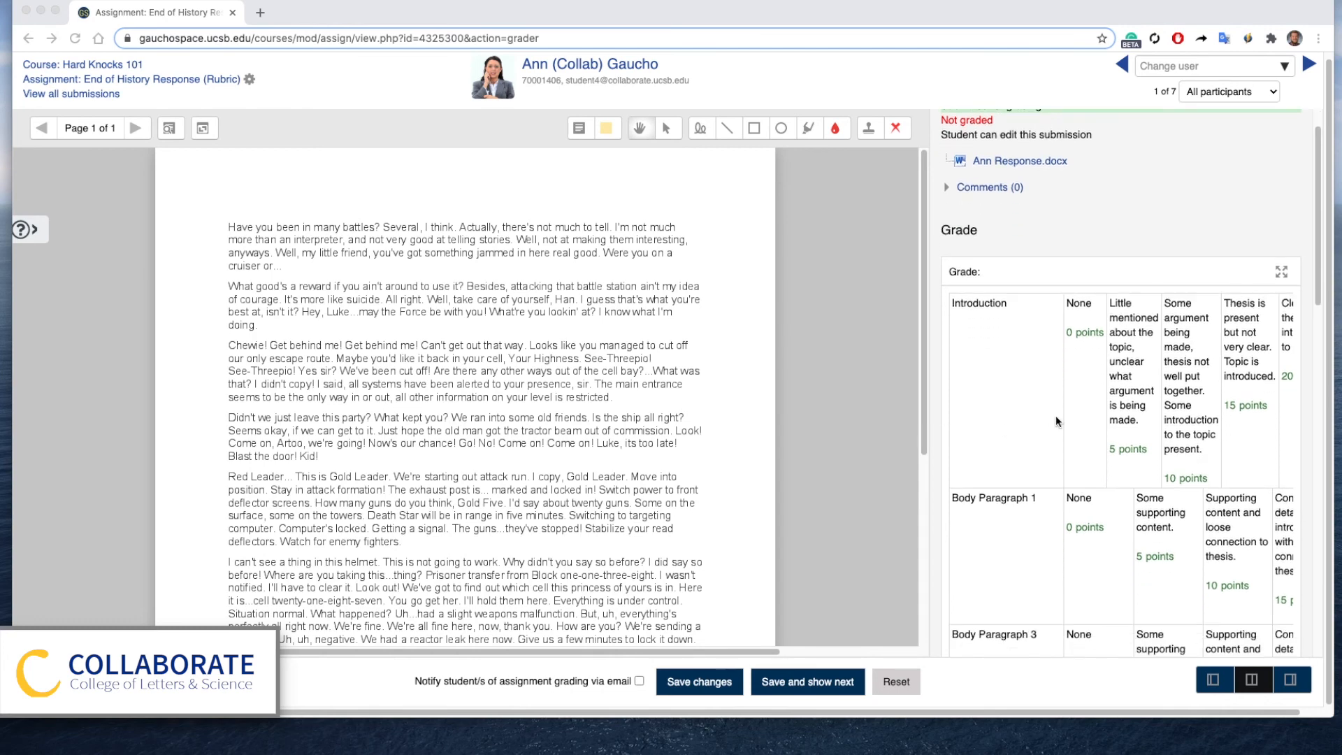
{"action": "scroll", "coordinate": [1055, 415], "scroll_direction": "down", "scroll_amount": 2}
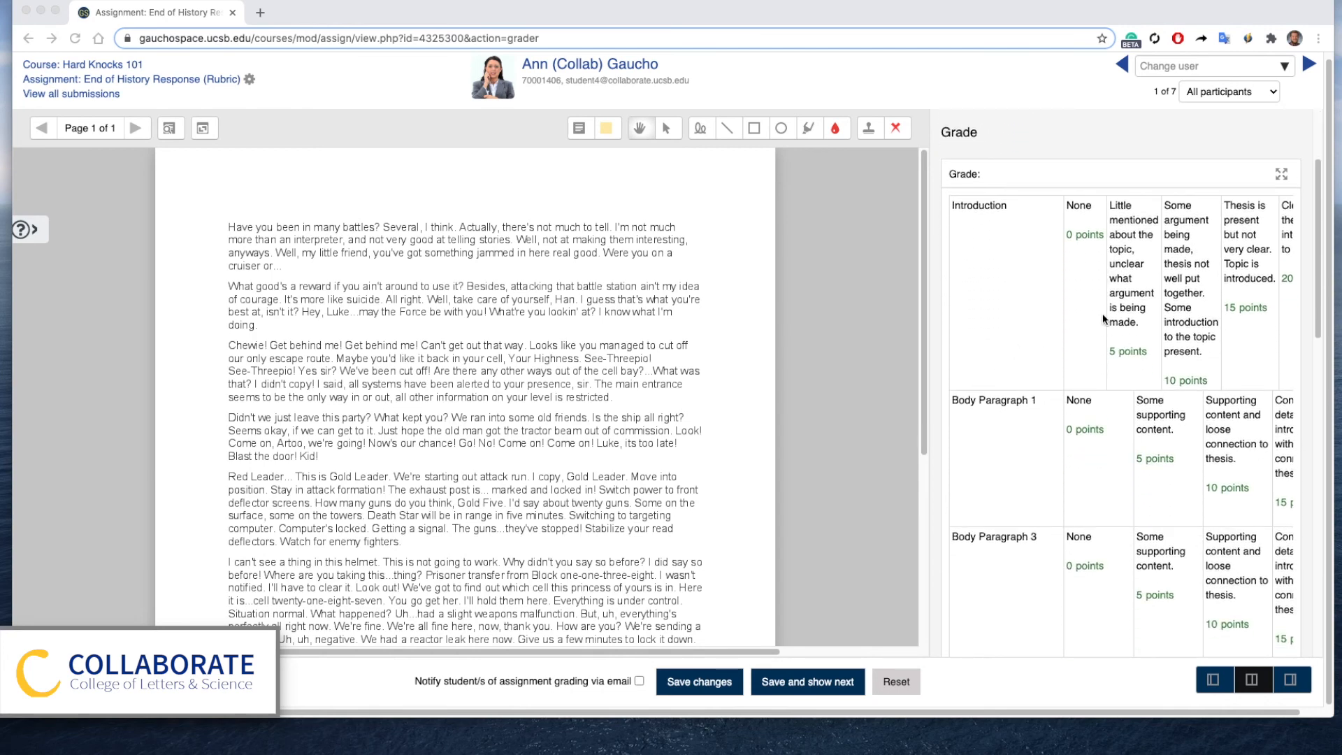
{"action": "scroll", "coordinate": [1112, 424], "scroll_direction": "down", "scroll_amount": 8}
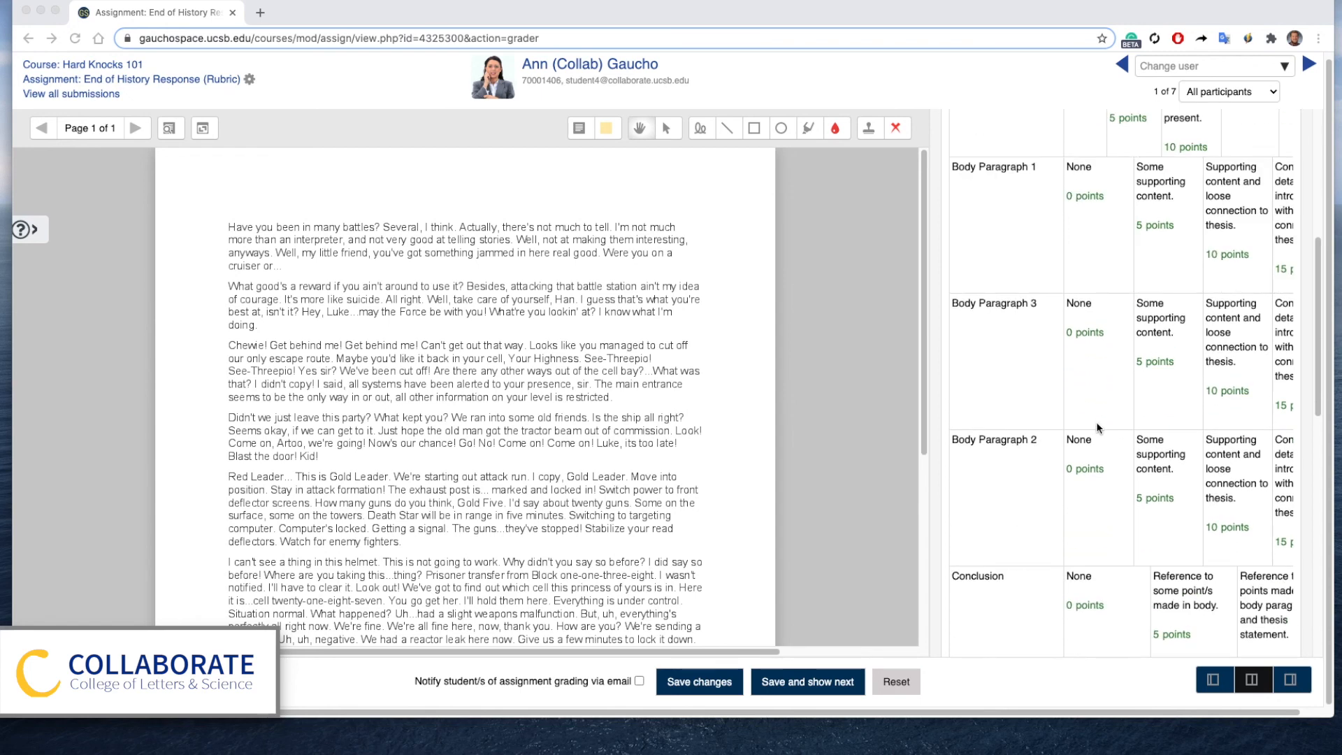
{"action": "left_click_drag", "start_coordinate": [1077, 505], "coordinate": [1238, 510]}
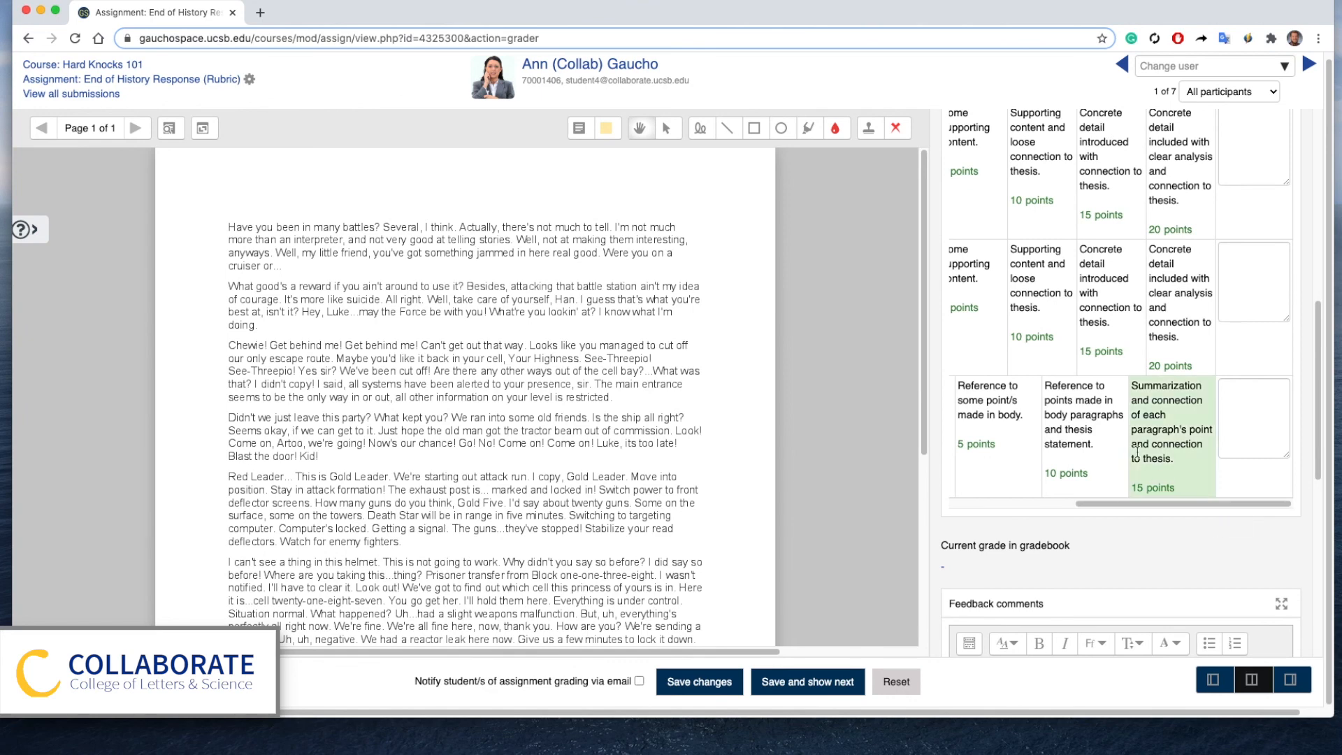
{"action": "scroll", "coordinate": [1135, 455], "scroll_direction": "up", "scroll_amount": 8}
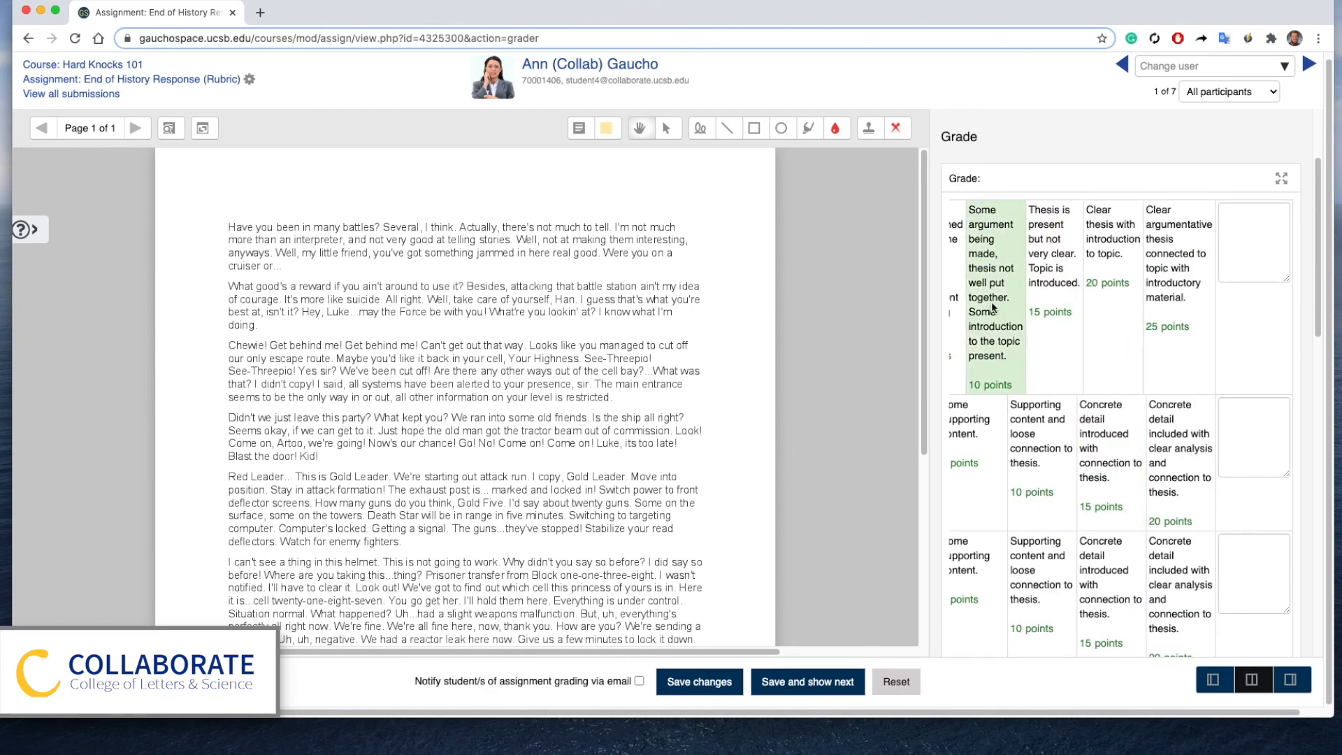
{"action": "left_click", "coordinate": [1108, 284]}
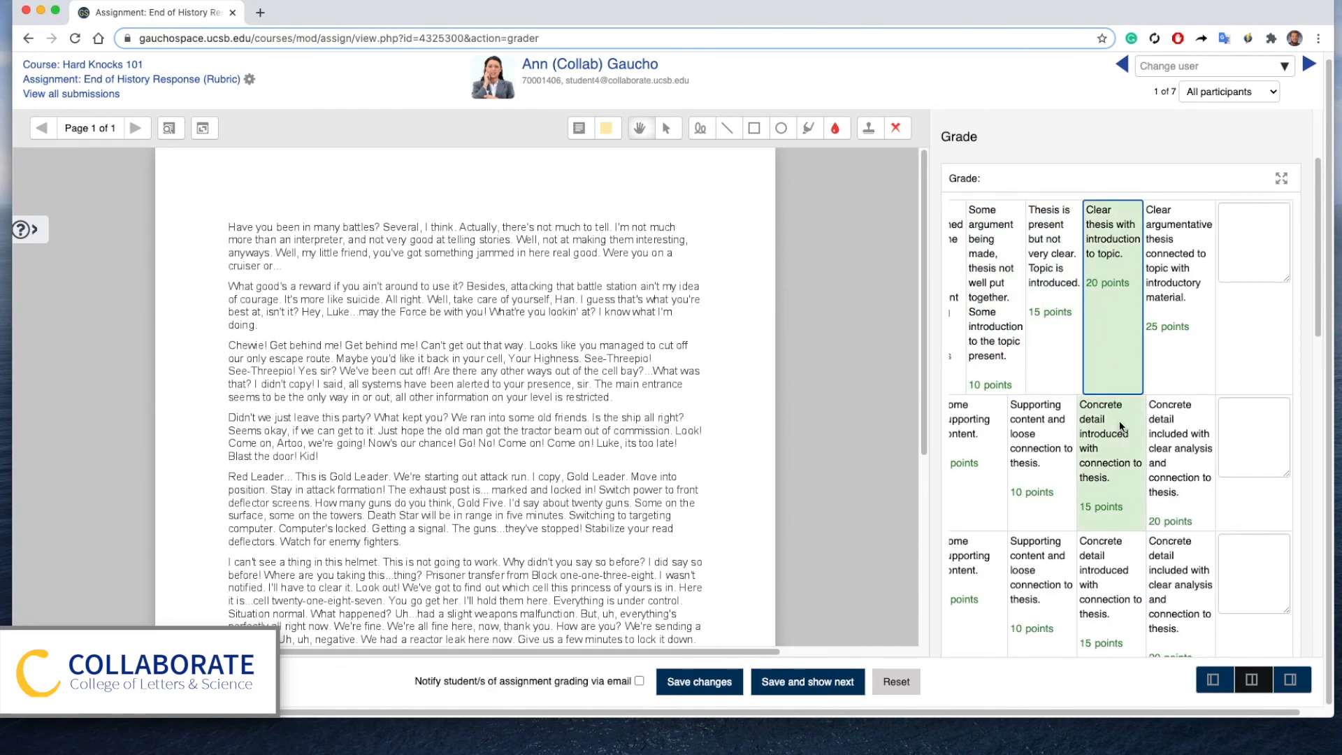
{"action": "left_click", "coordinate": [1170, 544]}
{"action": "left_click", "coordinate": [1168, 487]}
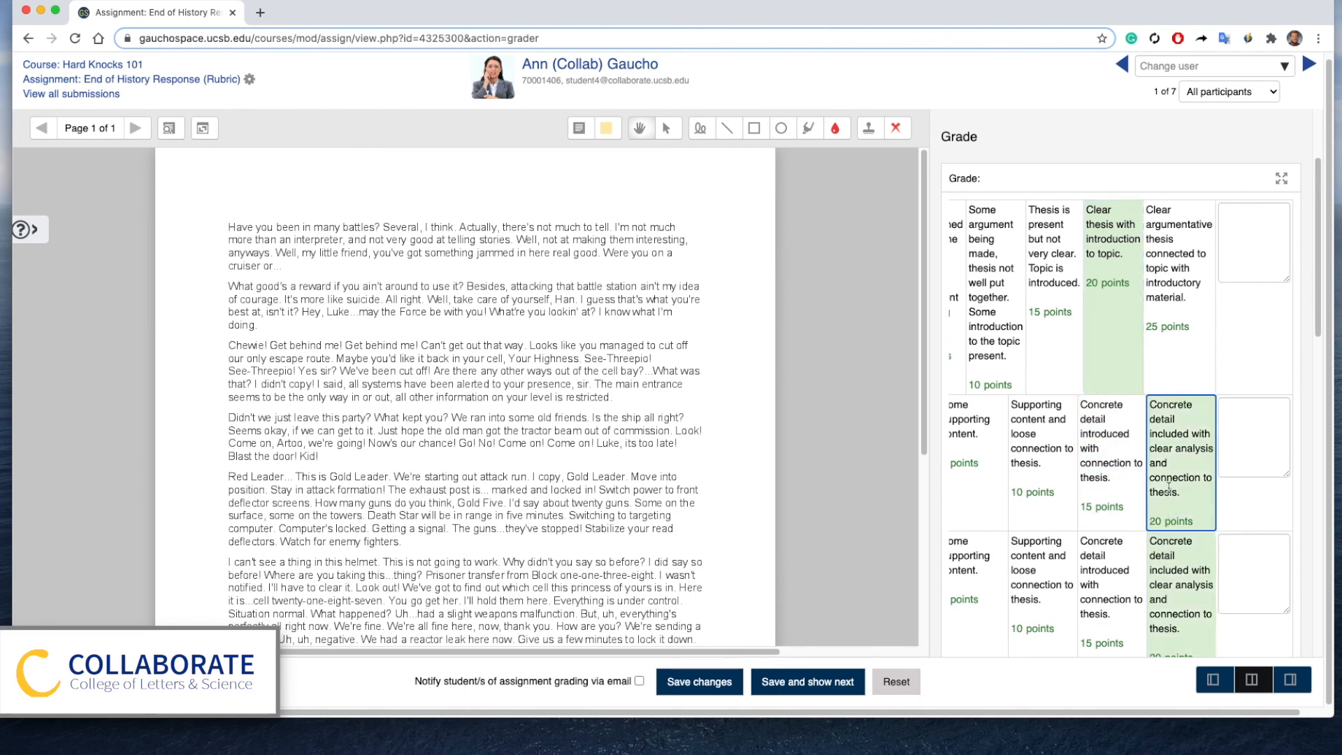
{"action": "left_click", "coordinate": [1233, 257]}
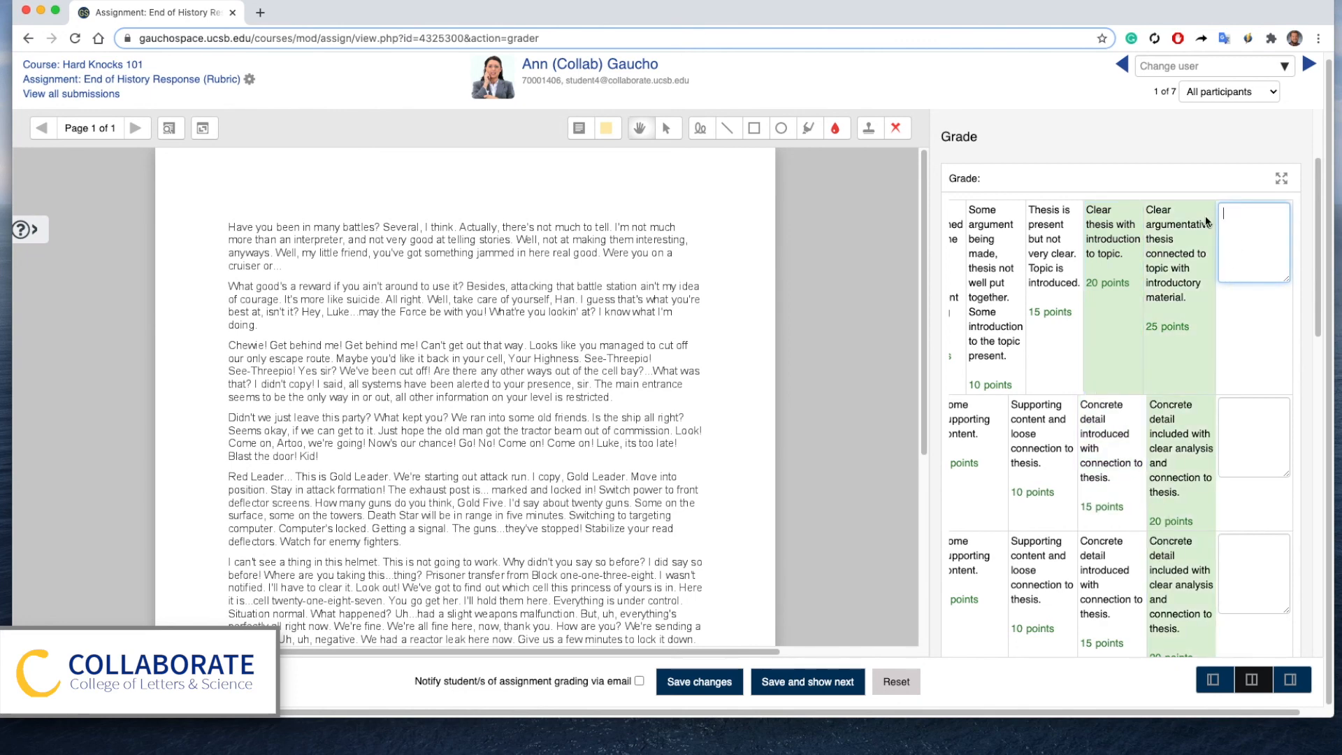
Enlarge the rubric in its own window, review all criteria down to Conclusion, and shrink it back.
{"action": "scroll", "coordinate": [1135, 632], "scroll_direction": "down", "scroll_amount": 2}
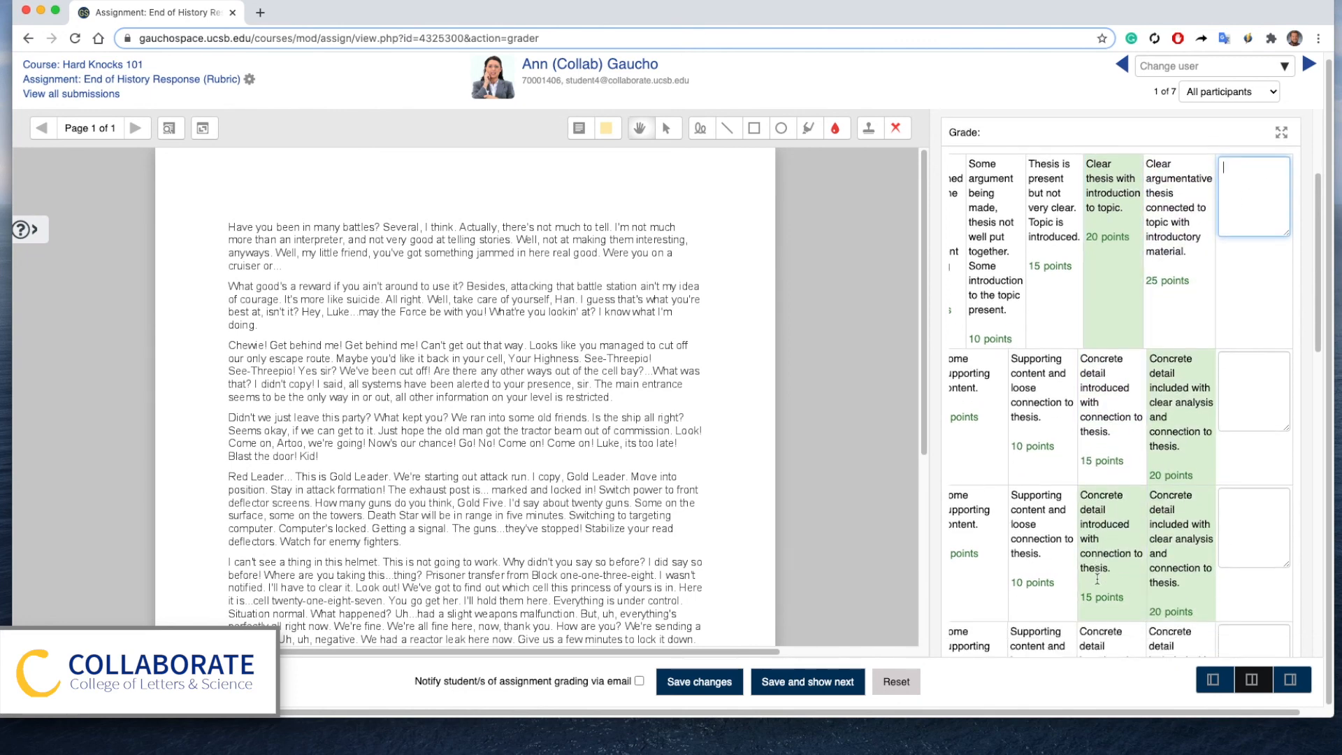
{"action": "scroll", "coordinate": [1217, 172], "scroll_direction": "up", "scroll_amount": 1}
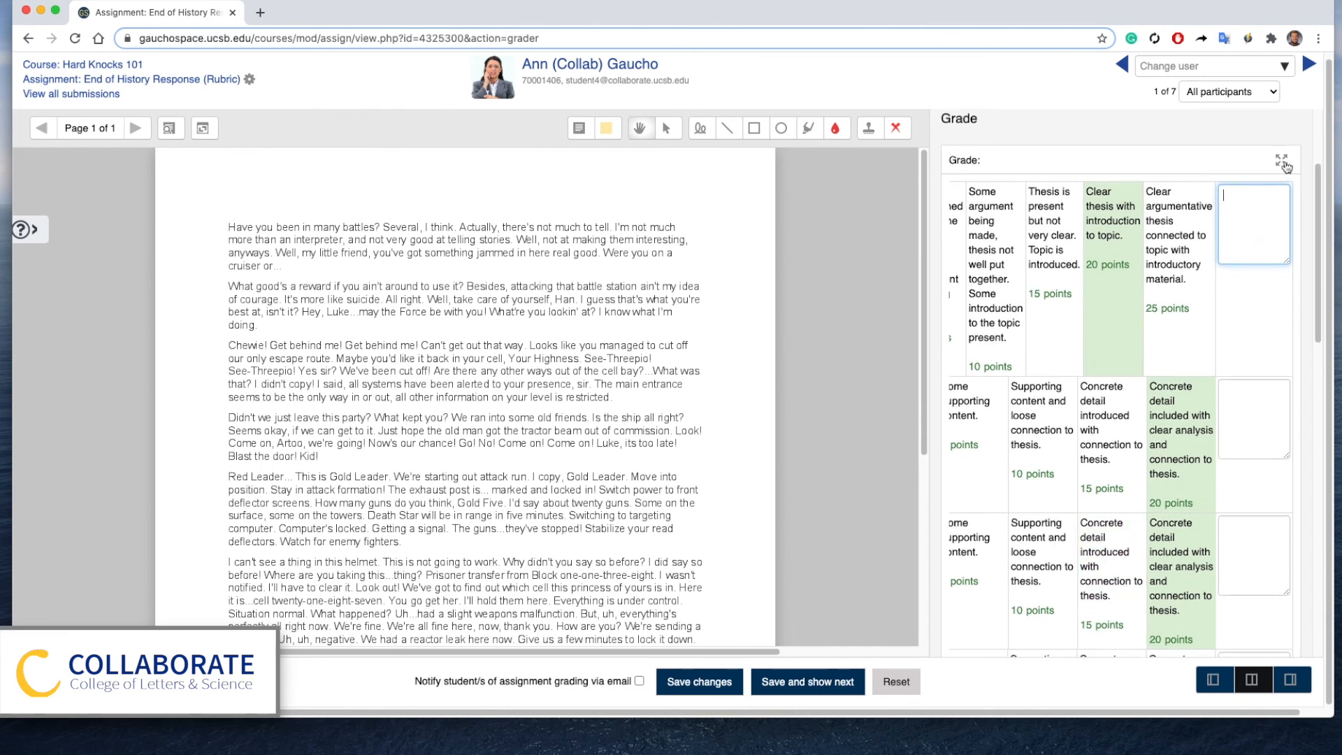
{"action": "left_click", "coordinate": [1282, 154]}
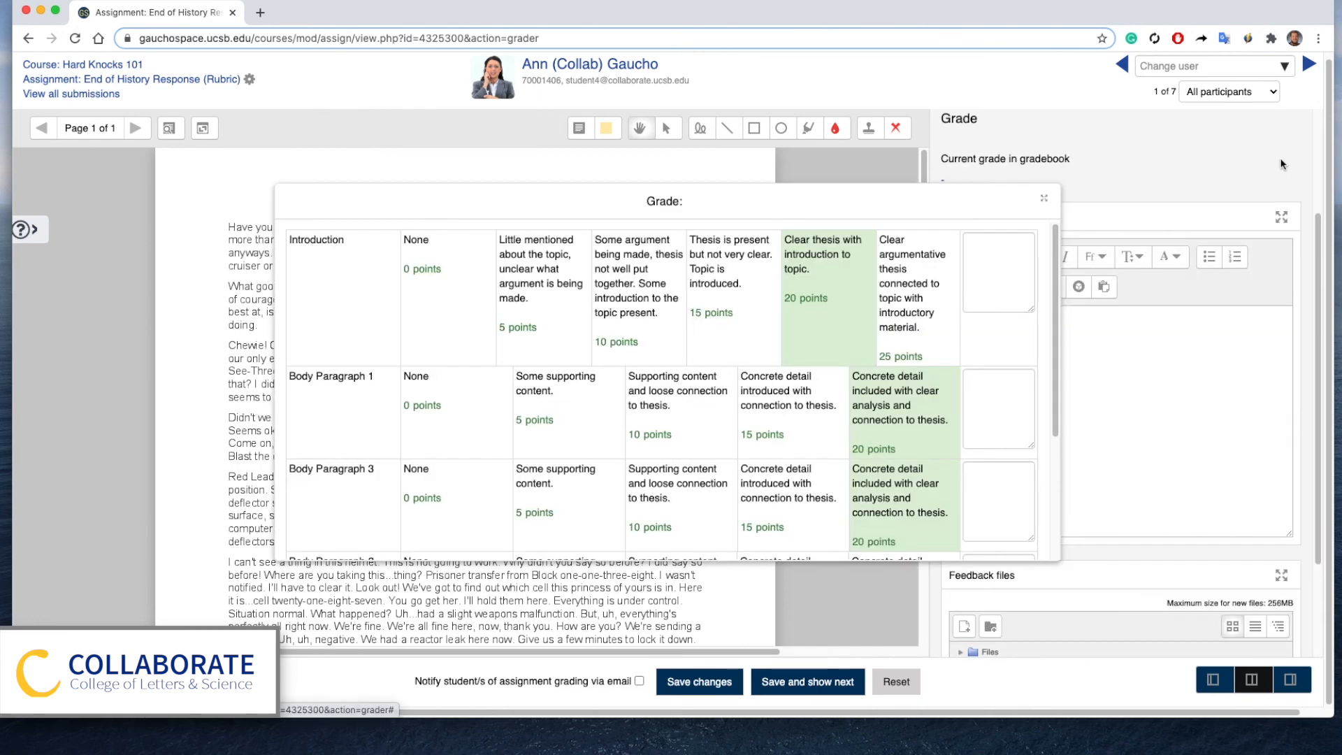
{"action": "scroll", "coordinate": [634, 341], "scroll_direction": "down", "scroll_amount": 2}
{"action": "scroll", "coordinate": [634, 340], "scroll_direction": "down", "scroll_amount": 5}
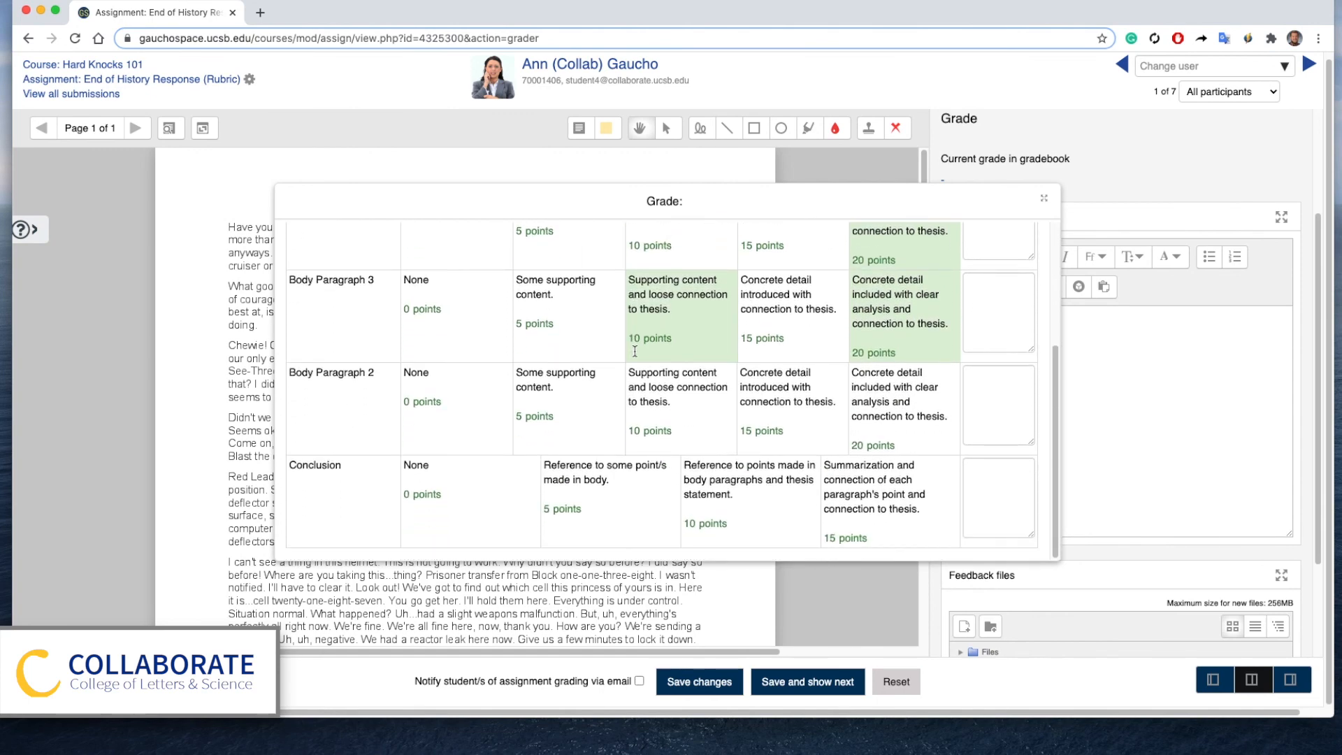
{"action": "left_click", "coordinate": [1043, 199]}
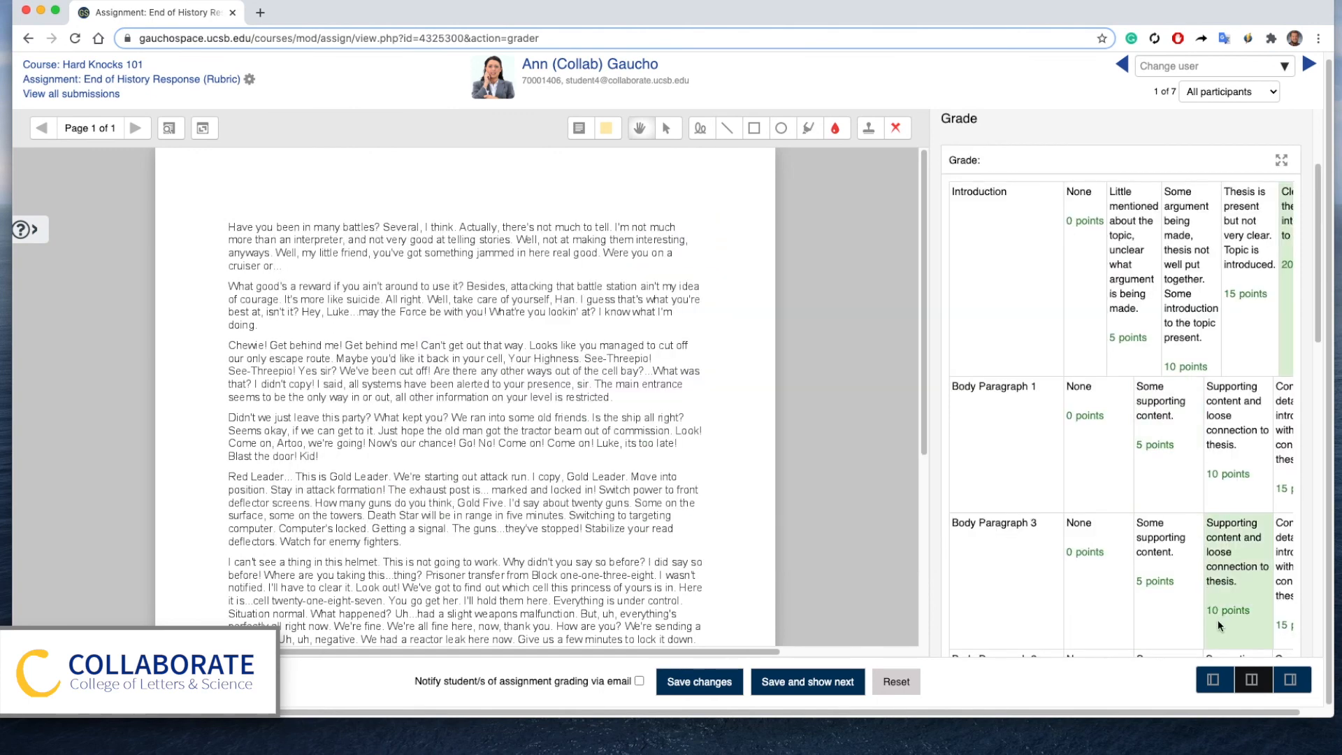
Collapse the review panel to examine the rubric without the document, and return to the split view.
{"action": "left_click", "coordinate": [1213, 681]}
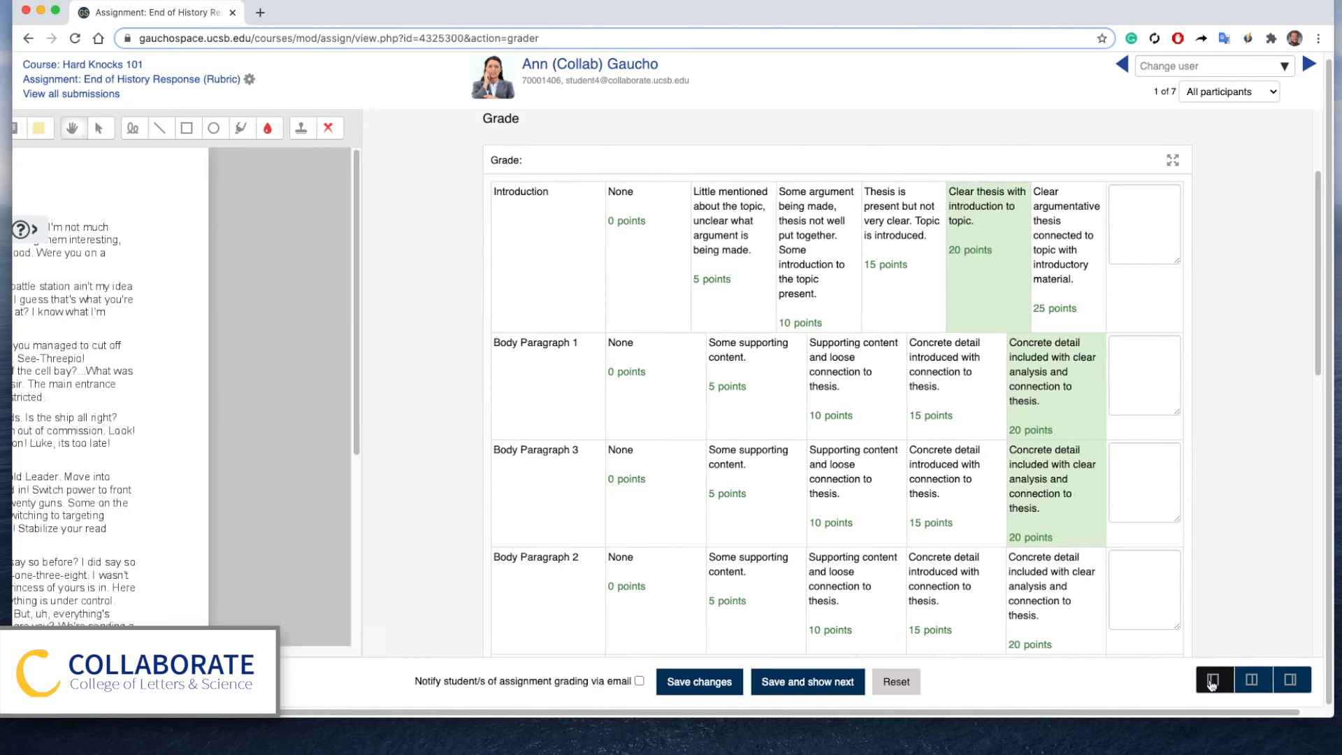
{"action": "scroll", "coordinate": [572, 319], "scroll_direction": "down", "scroll_amount": 1}
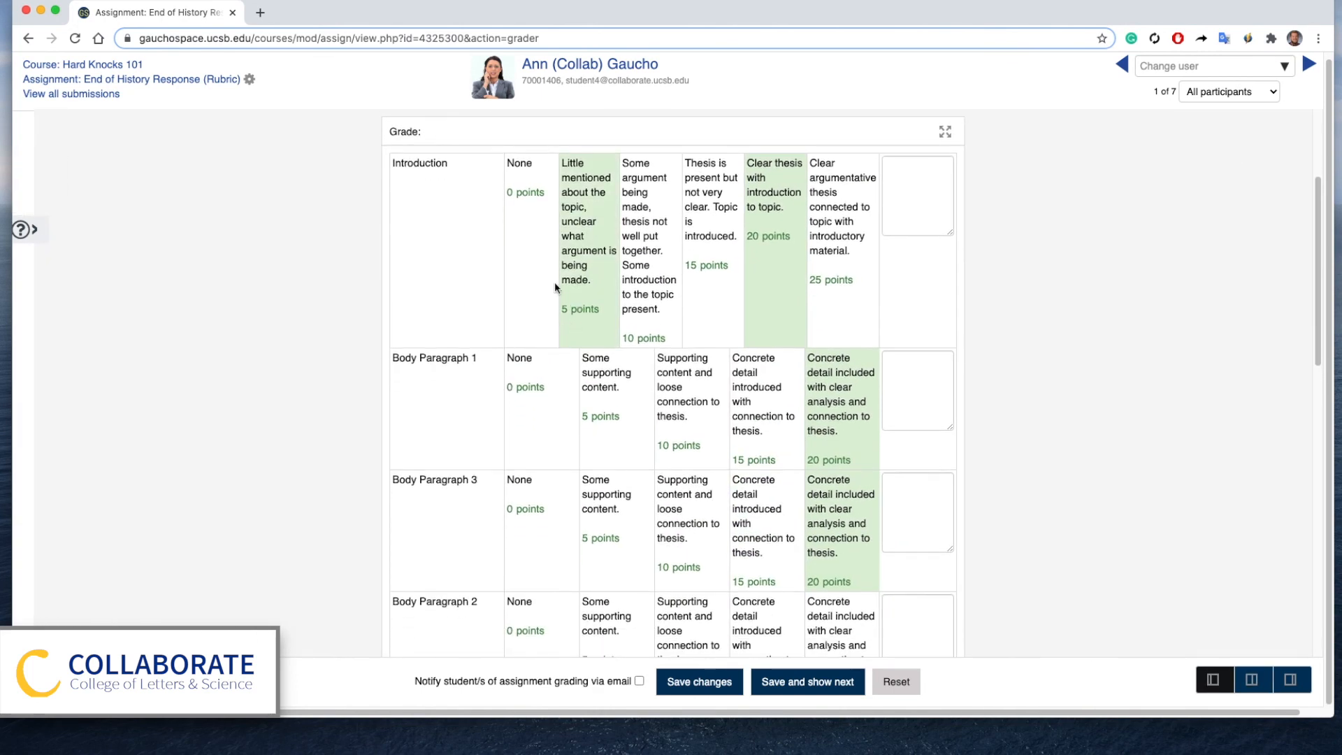
{"action": "scroll", "coordinate": [759, 479], "scroll_direction": "down", "scroll_amount": 4}
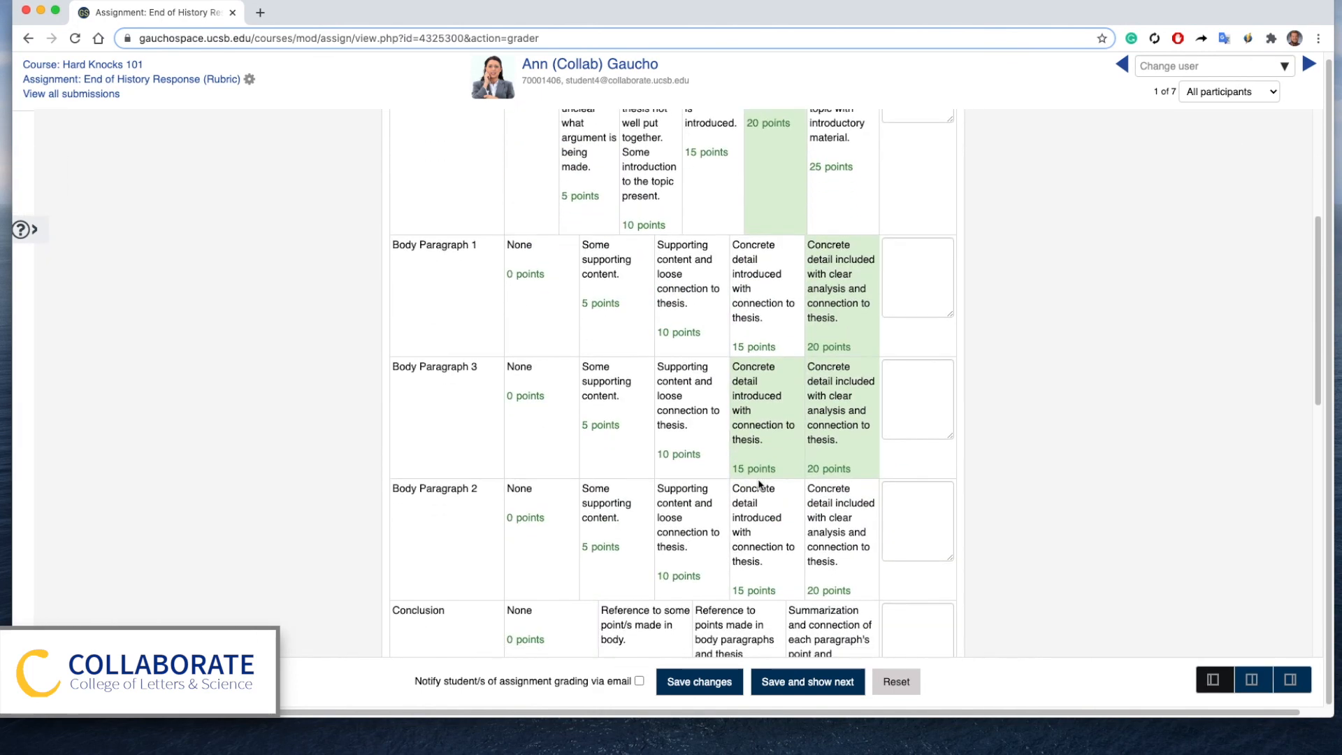
{"action": "scroll", "coordinate": [759, 482], "scroll_direction": "down", "scroll_amount": 1}
{"action": "left_click", "coordinate": [1253, 681]}
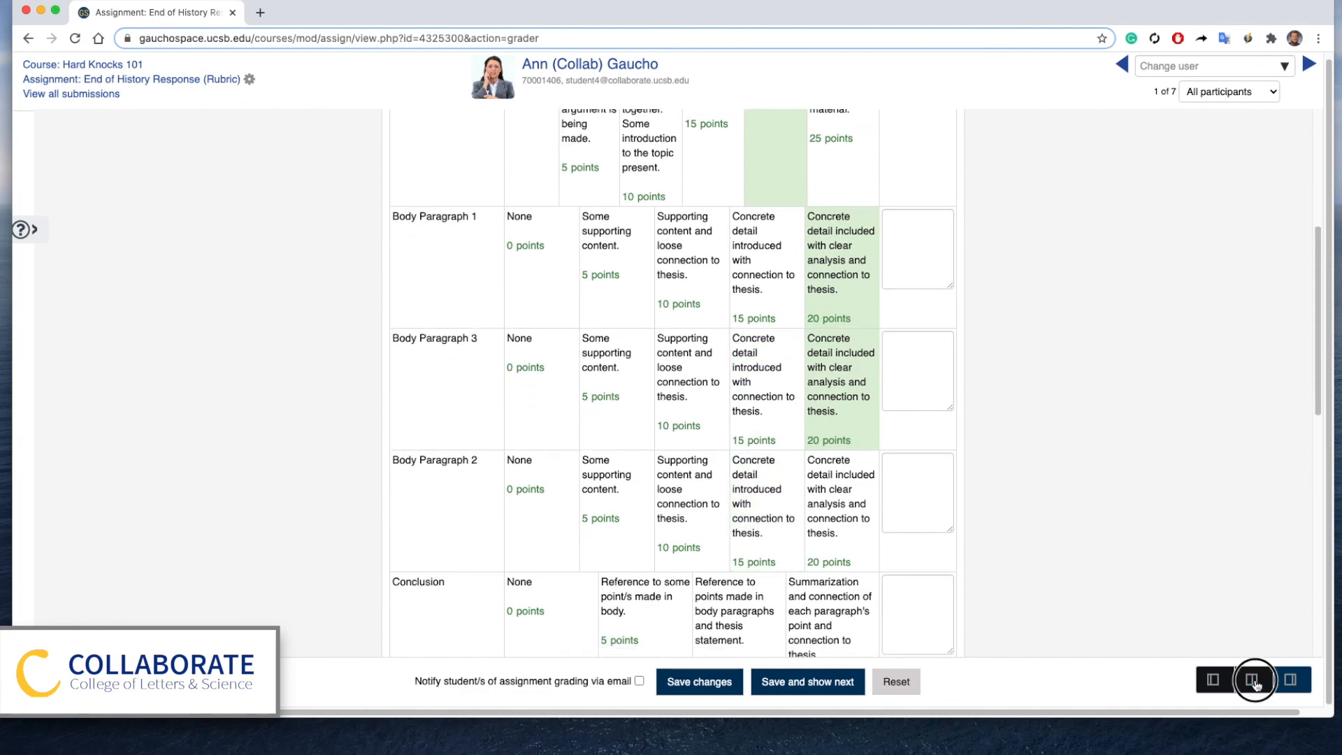